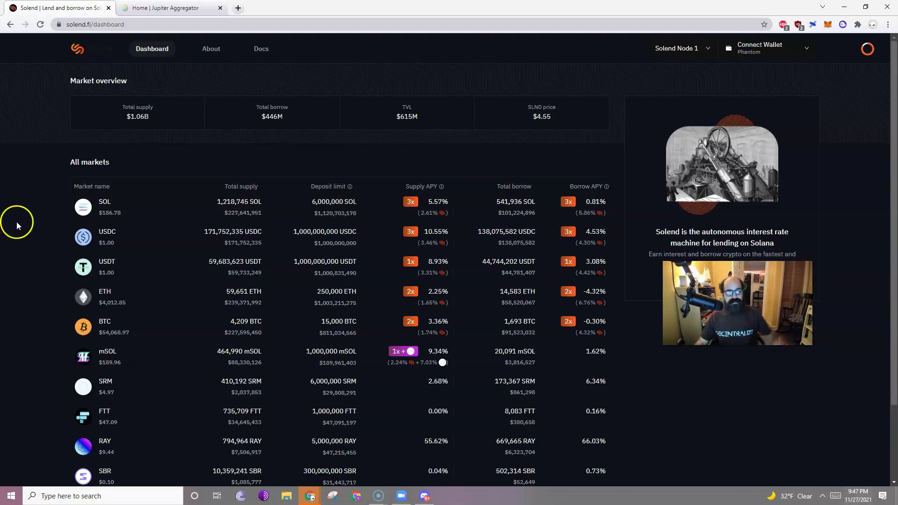
Open Solend's About page in a new tab and examine its Team and Investors sections.
right_click(213, 51)
click(241, 57)
key(ctrl+Tab)
scroll(338, 231, down, 15)
scroll(408, 255, up, 4)
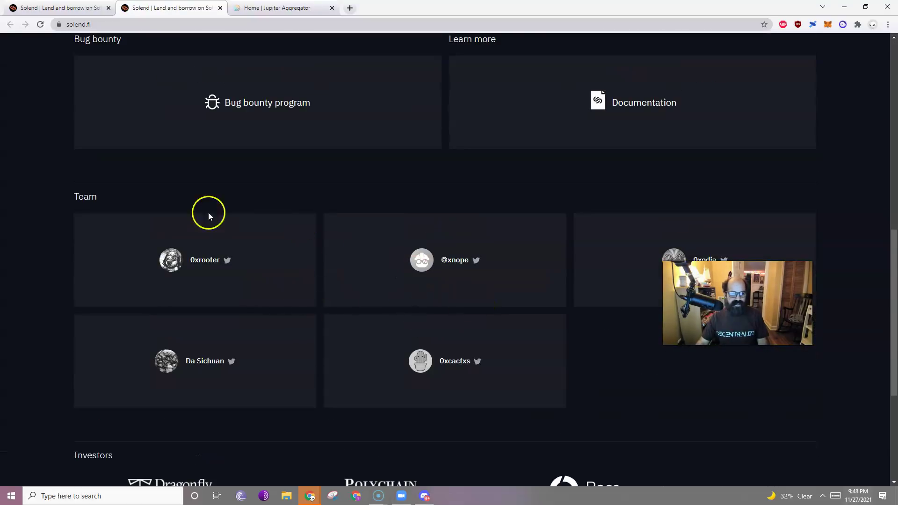
scroll(477, 297, down, 2)
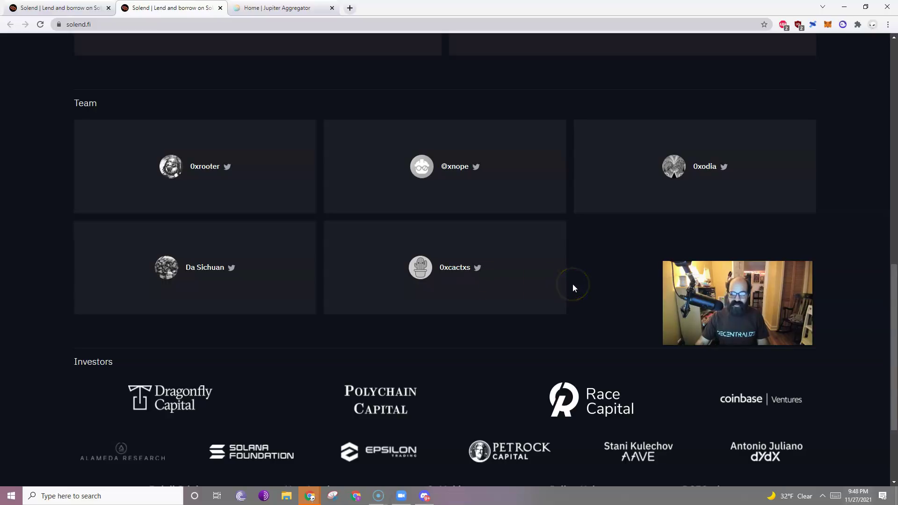
scroll(575, 286, down, 3)
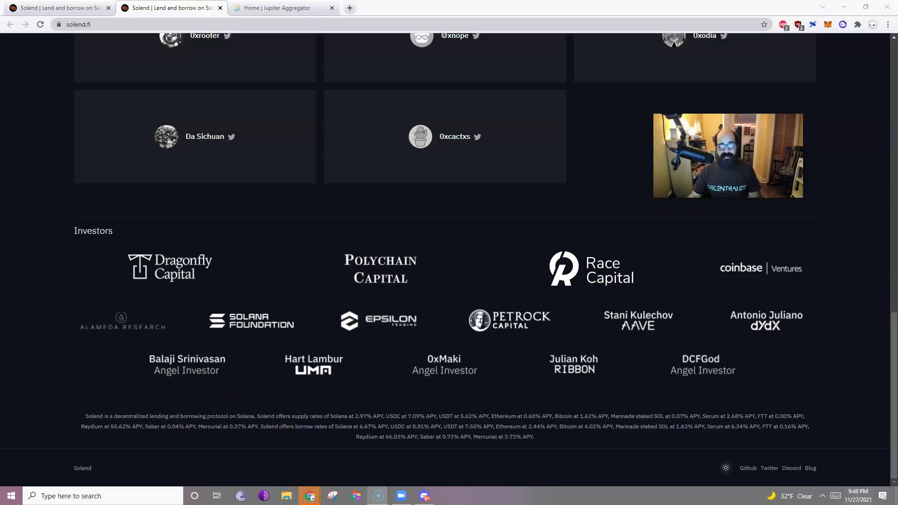
Examine the About page's introduction and its total assets supplied and borrowed.
scroll(572, 250, up, 15)
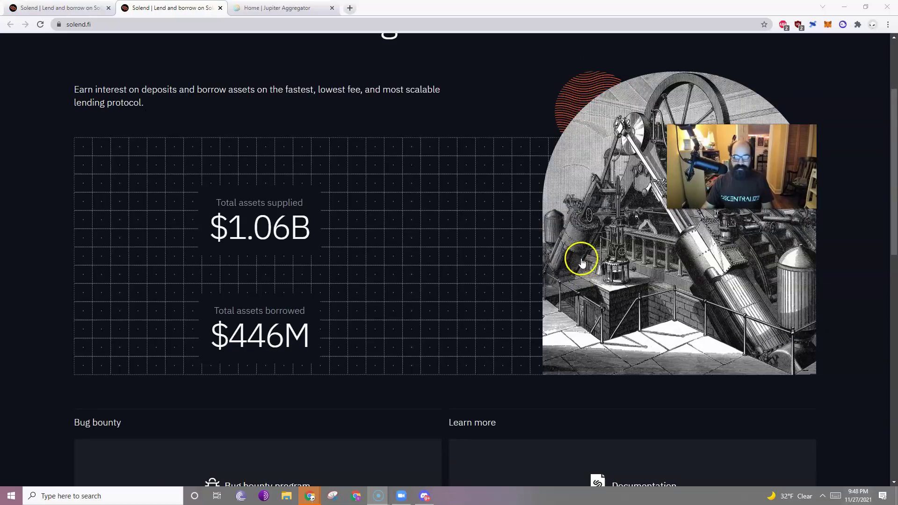
scroll(582, 262, up, 3)
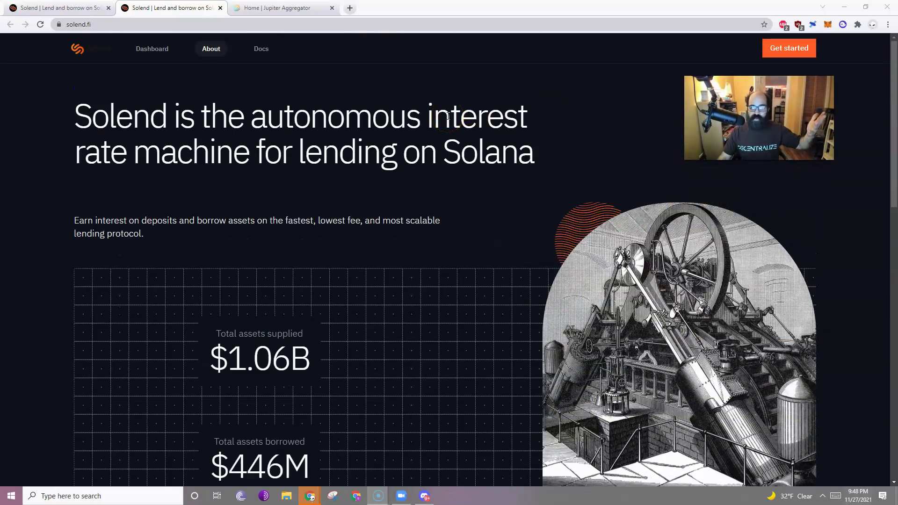
scroll(473, 231, down, 3)
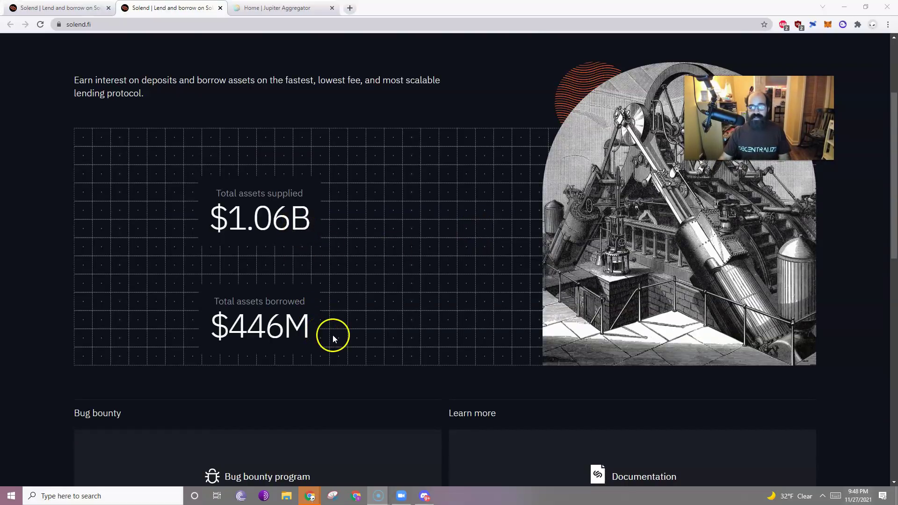
scroll(358, 335, up, 3)
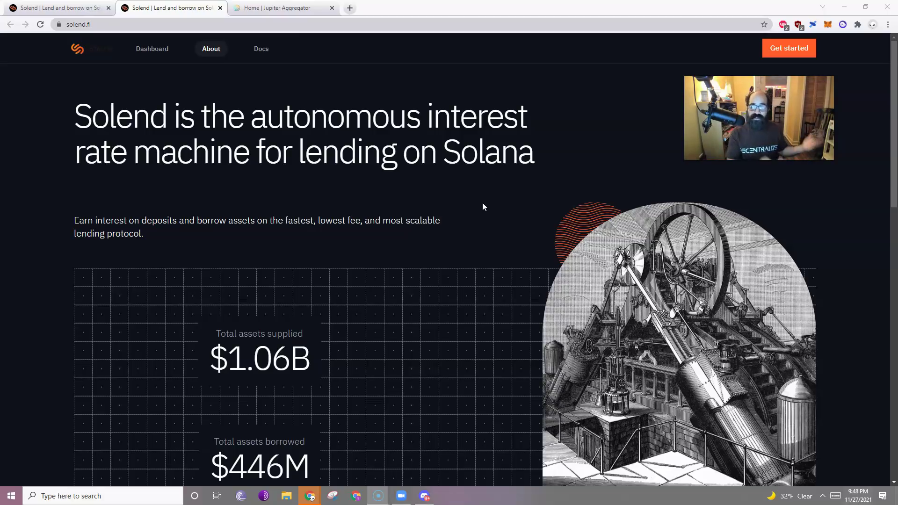
click(325, 150)
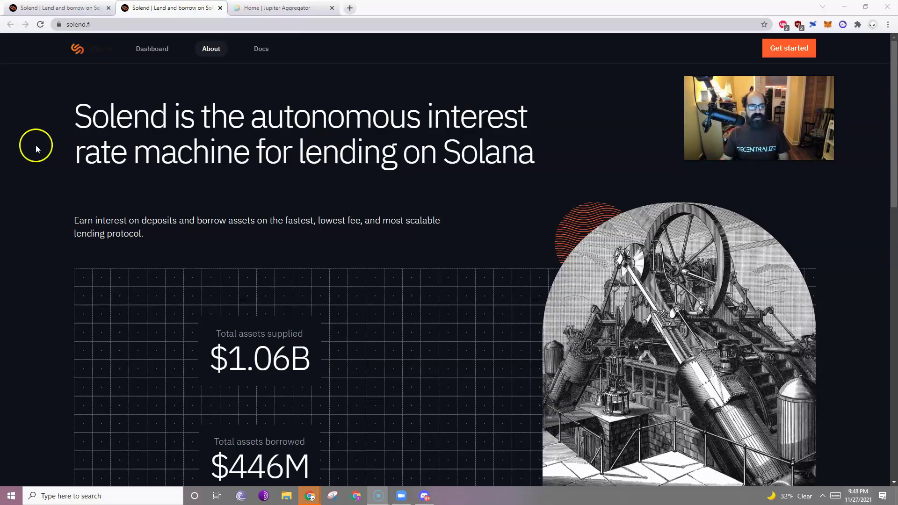
Return to the Solend dashboard and examine the supply and borrow APYs for USDC, USDT and ETH.
click(55, 8)
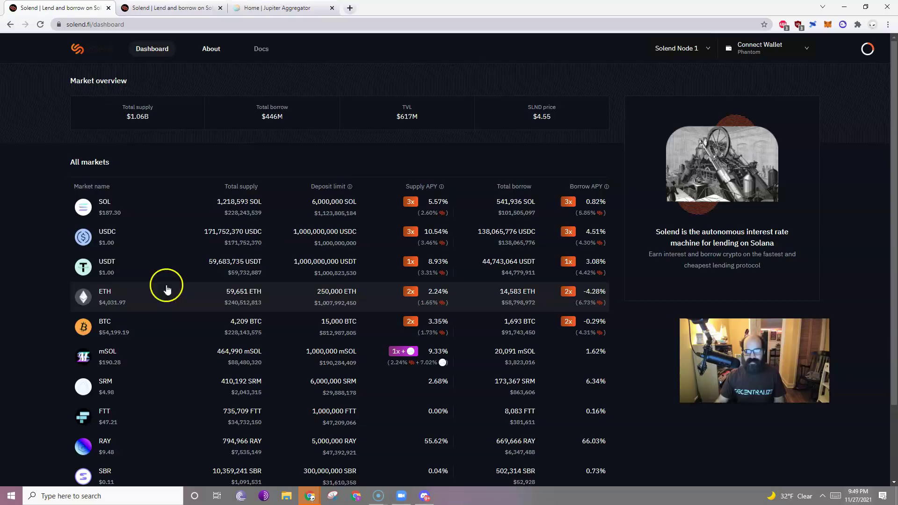
mouse_move(594, 269)
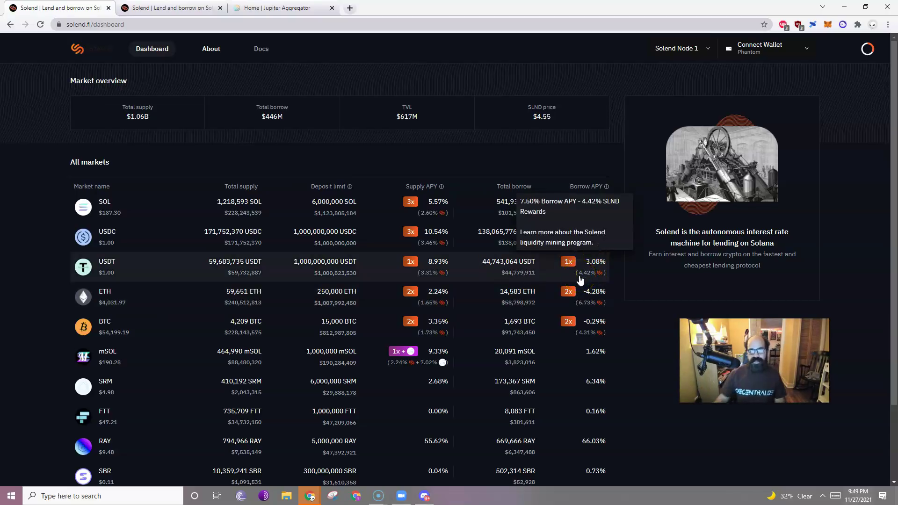
mouse_move(401, 238)
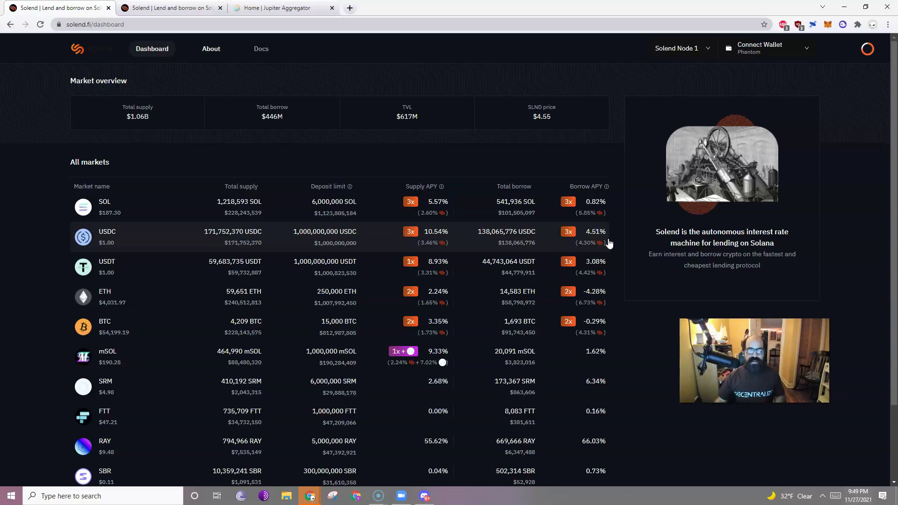
mouse_move(584, 299)
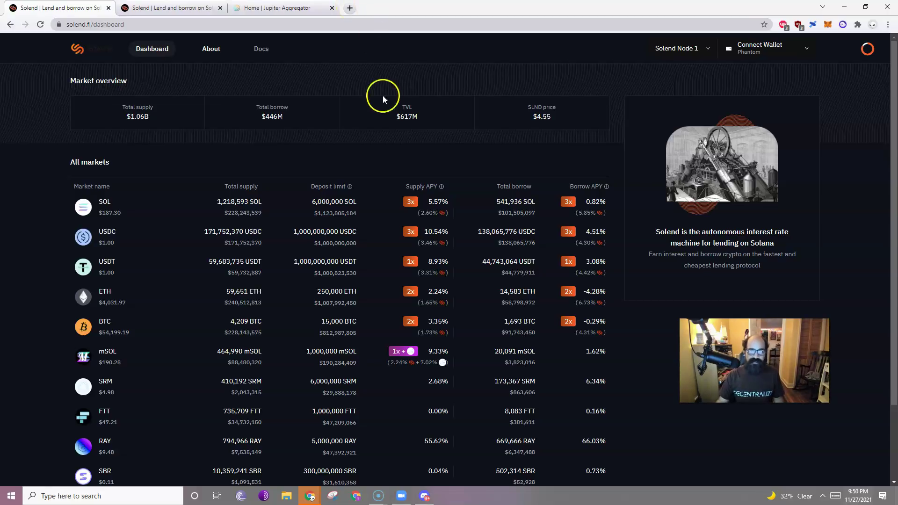
Switch to the Solend Looping spreadsheet in Google Sheets and merge cells B2:C2 above the Supplied (Initial) and LTV labels.
mouse_move(310, 497)
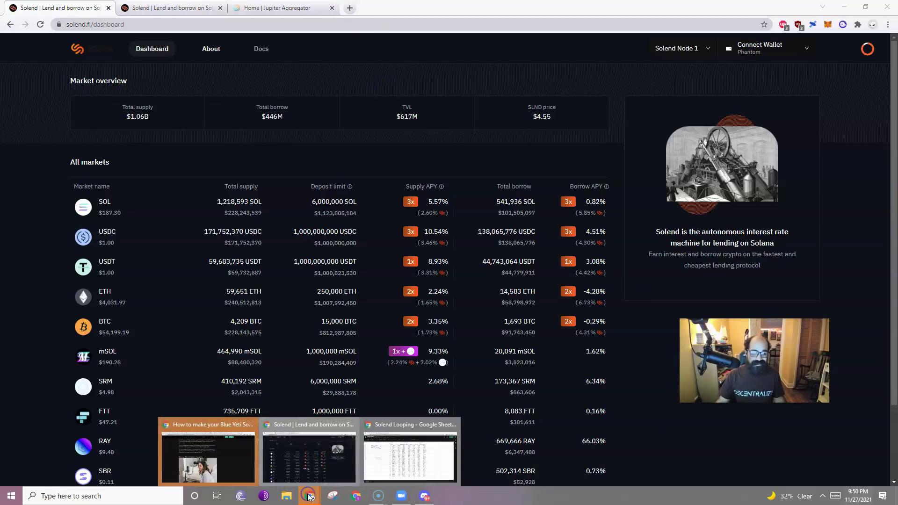
click(426, 459)
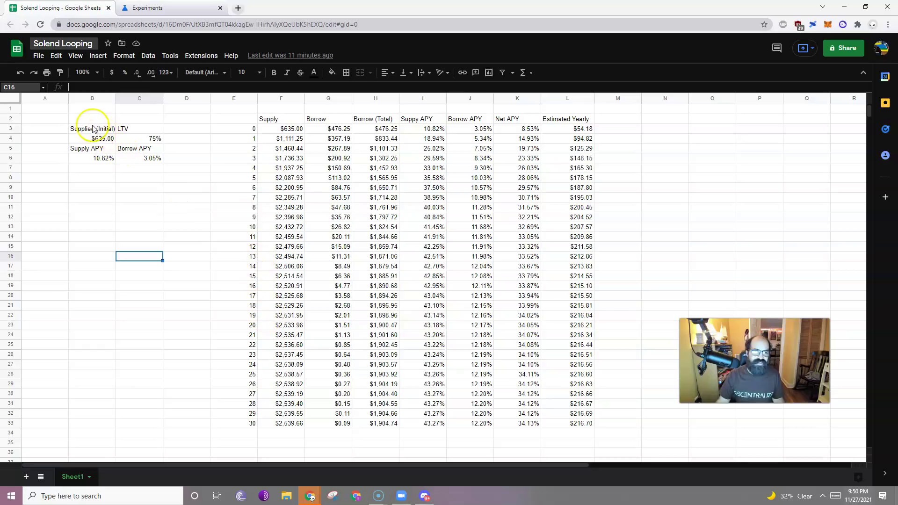
drag(92, 122, 132, 121)
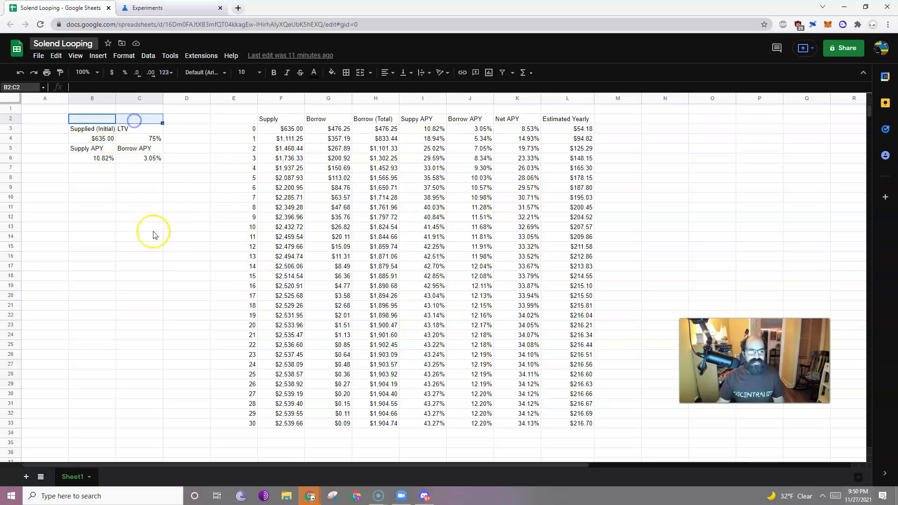
click(120, 245)
click(96, 129)
mouse_move(139, 130)
mouse_down()
mouse_move(96, 129)
mouse_move(141, 120)
mouse_up()
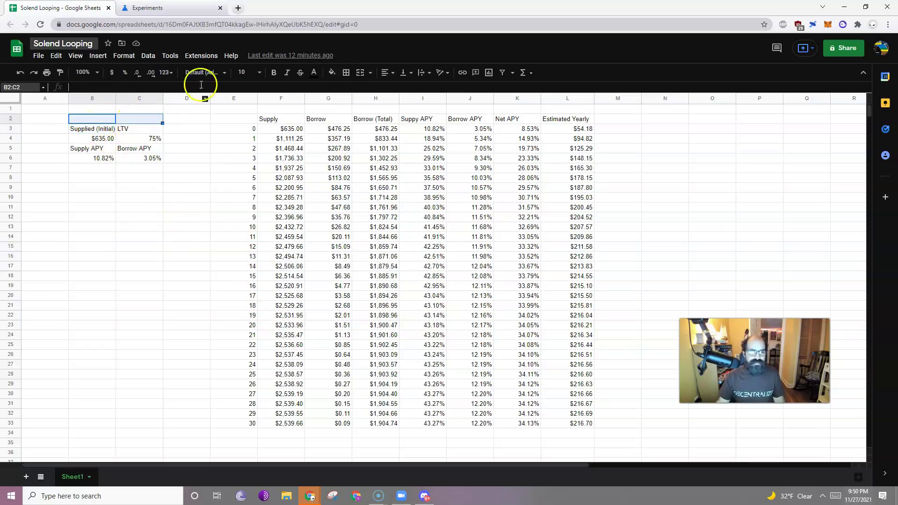
click(360, 73)
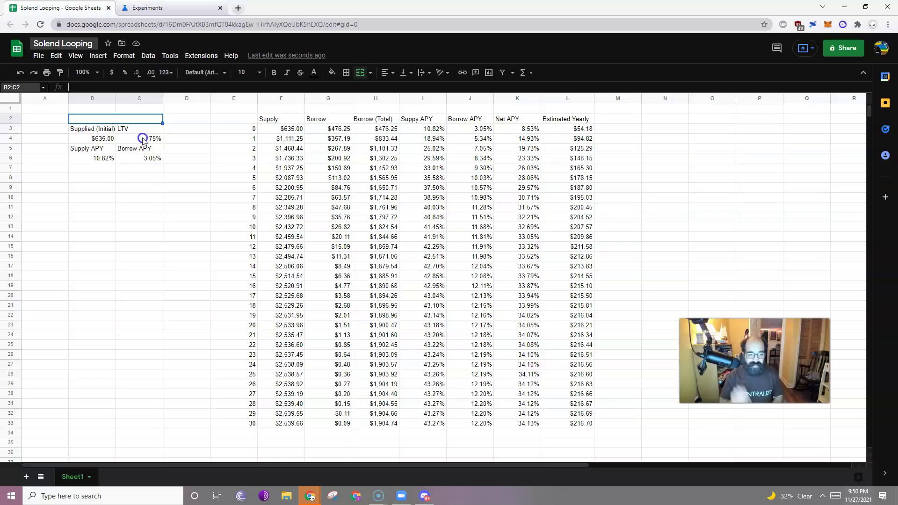
Enter the heading "Inputs" in the merged cell B2:C2 and centre it horizontally and vertically.
text(Inputs)
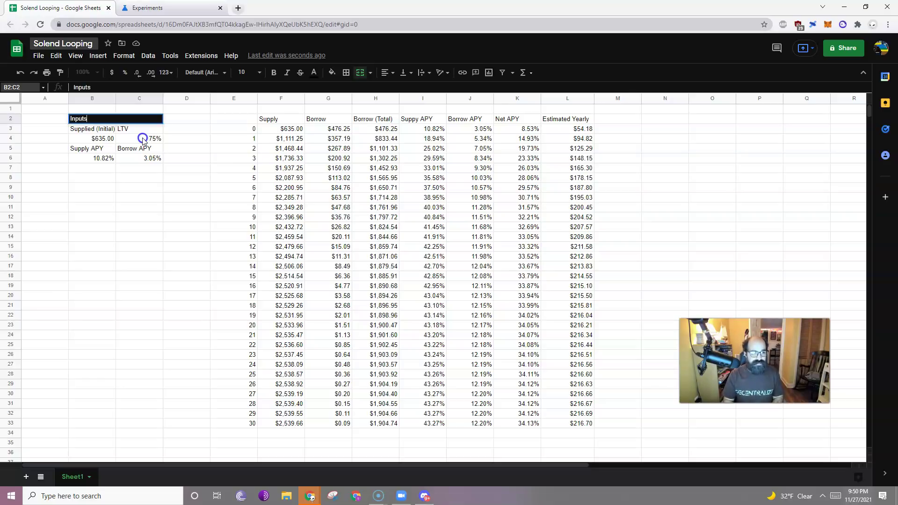
key(Return)
key(Up)
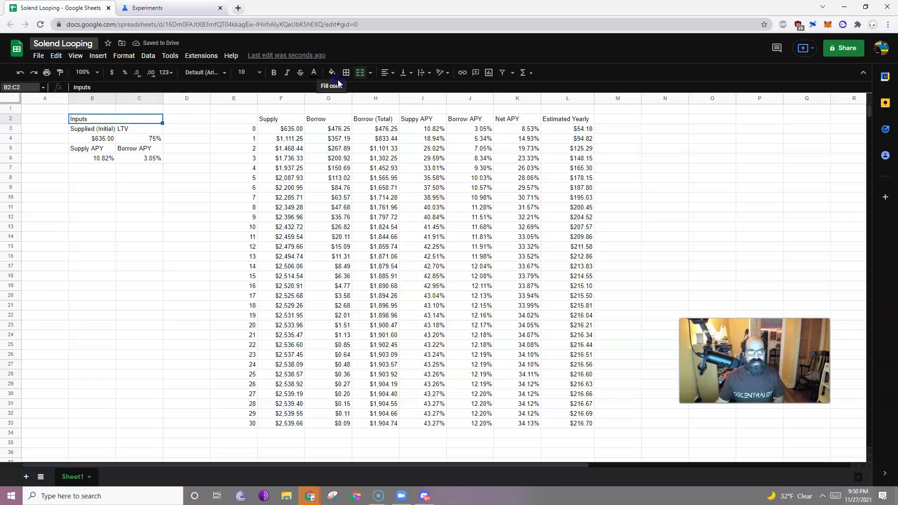
click(384, 75)
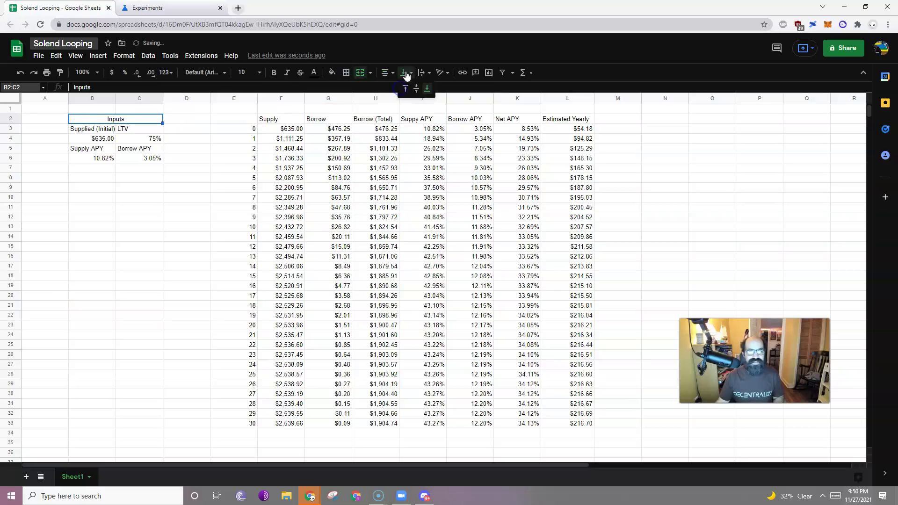
click(400, 86)
click(92, 256)
Add an outer border in a heavier line style around the inputs block B2:C6.
drag(133, 120, 143, 159)
click(347, 74)
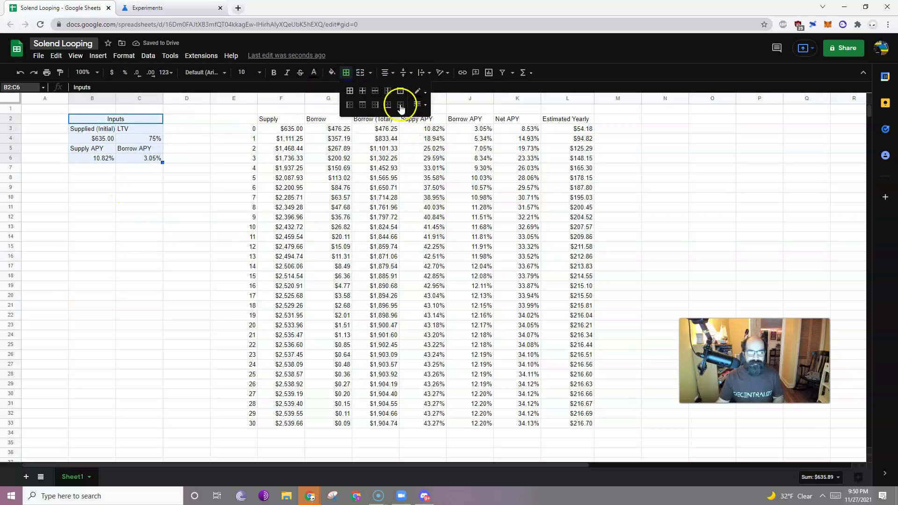
click(401, 91)
click(417, 105)
click(444, 176)
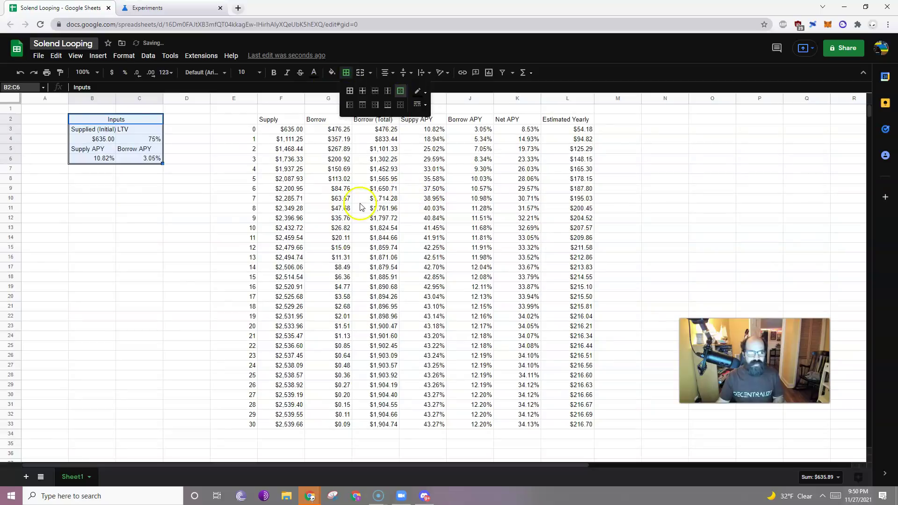
click(196, 269)
Fill the Inputs heading cell with a muted teal colour and make its text bold.
click(116, 119)
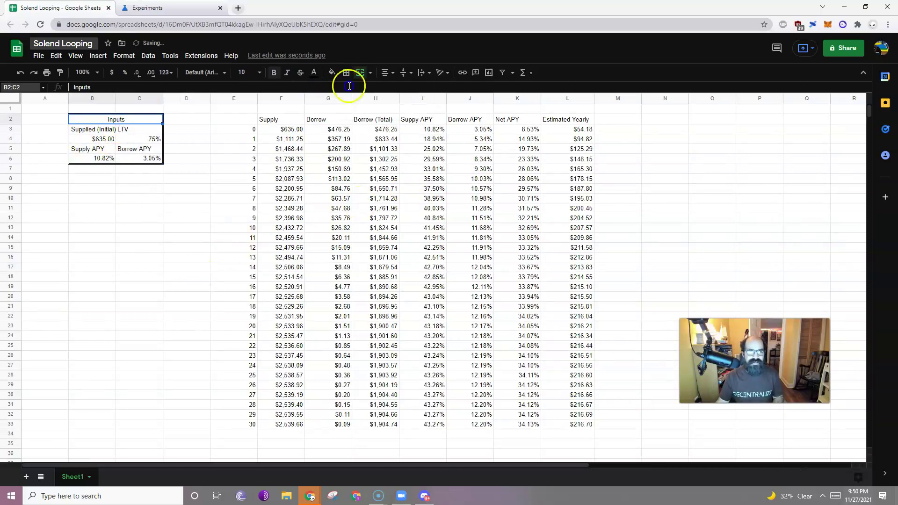
click(331, 72)
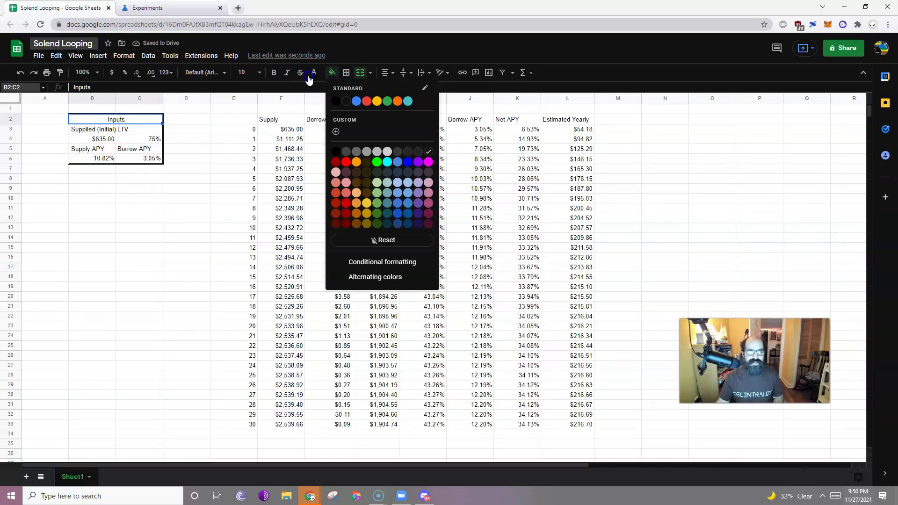
click(389, 194)
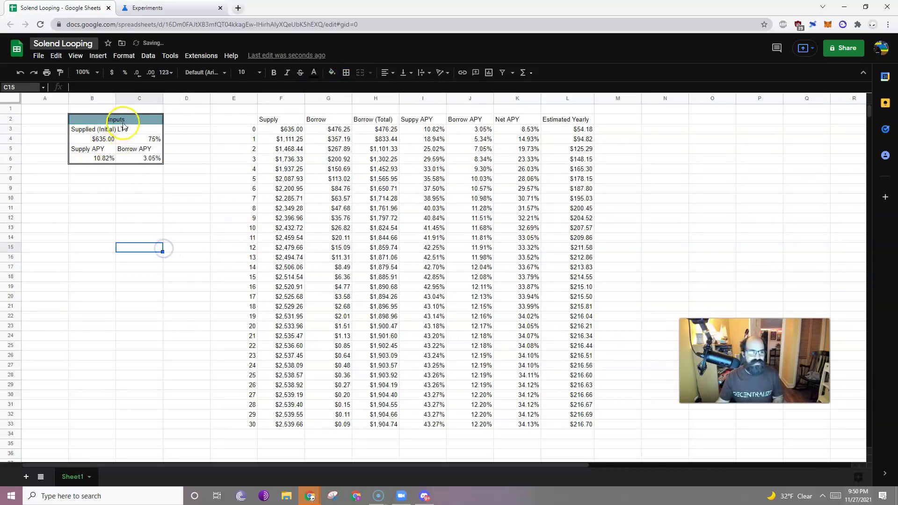
key(ctrl+b)
click(124, 238)
Fill the input label cells B3:C3 and B5:C5 with light cornflower blue.
drag(94, 129, 133, 149)
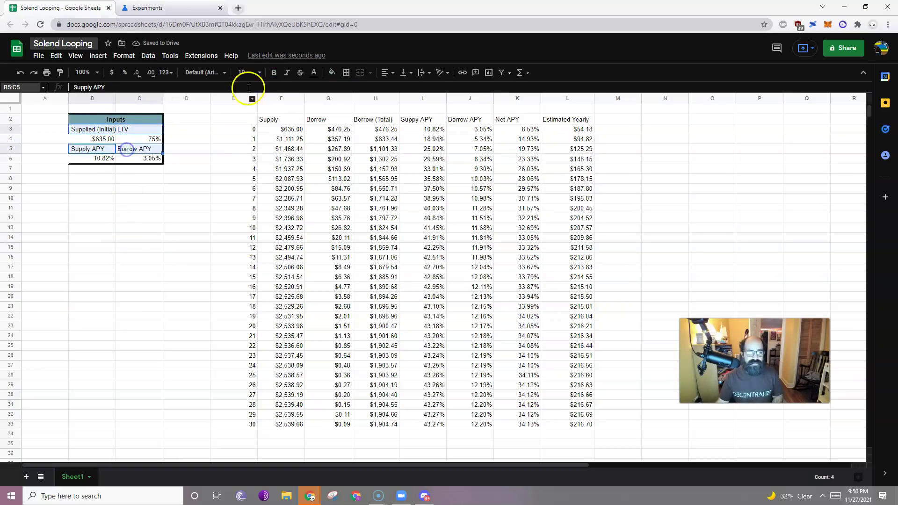
click(331, 73)
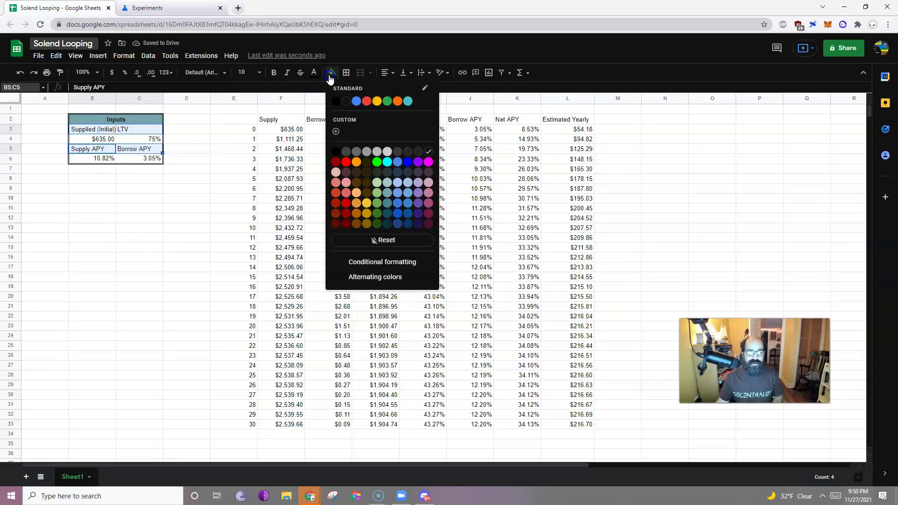
click(398, 190)
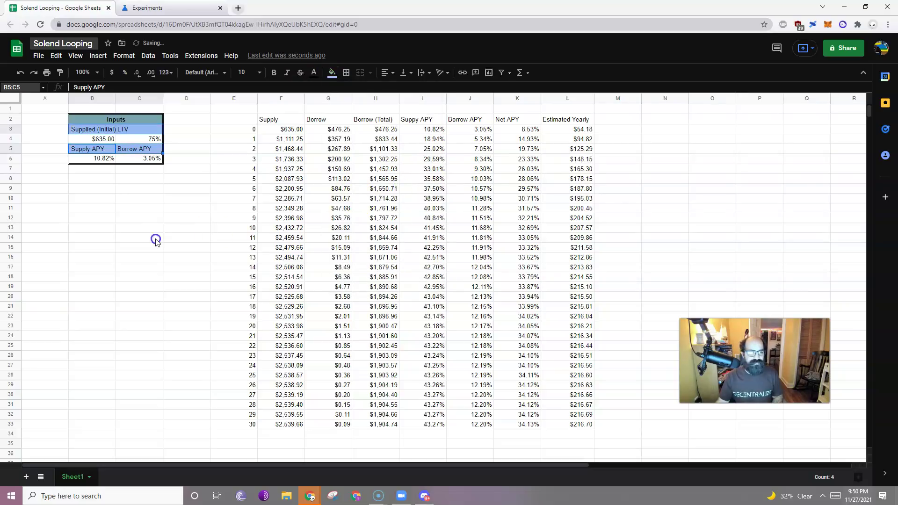
click(152, 238)
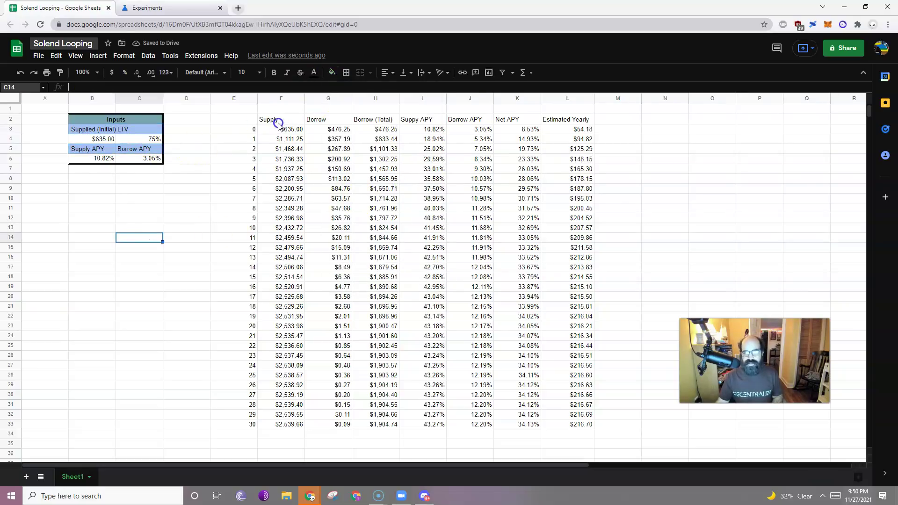
Fill the results table's header cells F2:L2, from Supply to Estimated Yearly, with light green.
drag(267, 121, 566, 122)
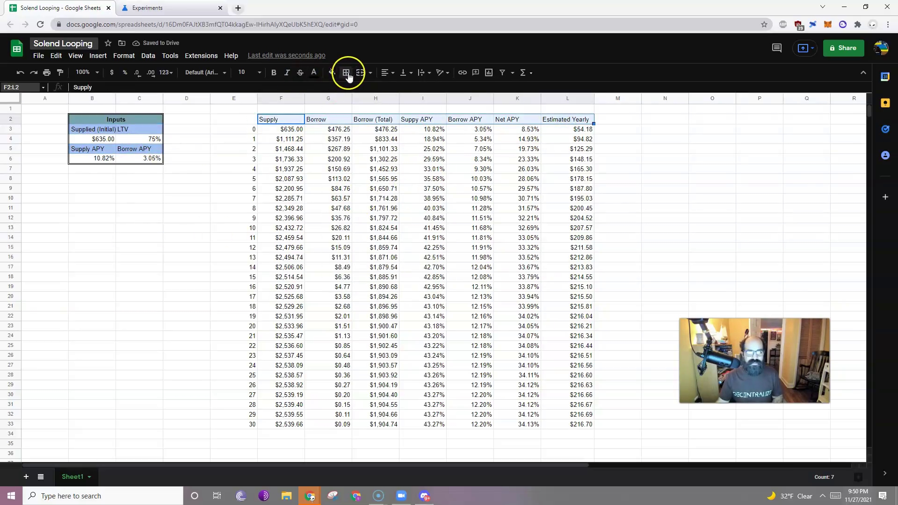
click(332, 72)
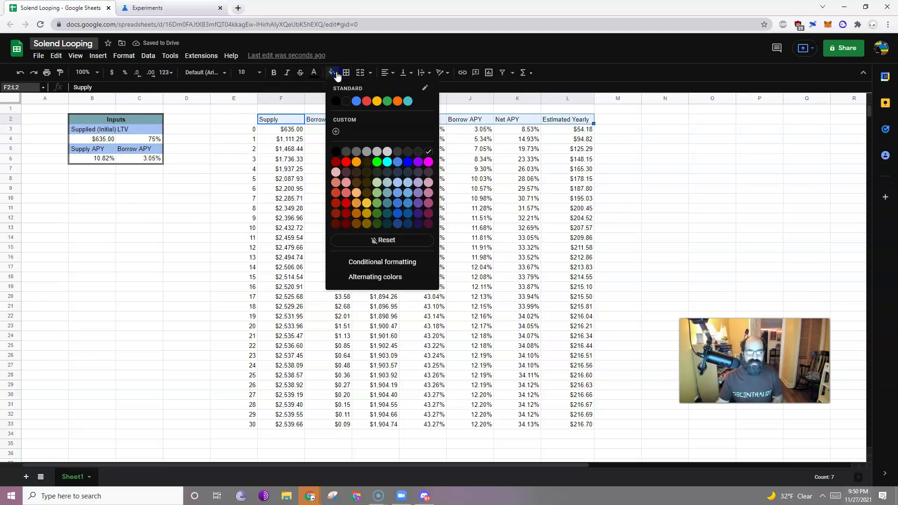
click(377, 182)
click(209, 242)
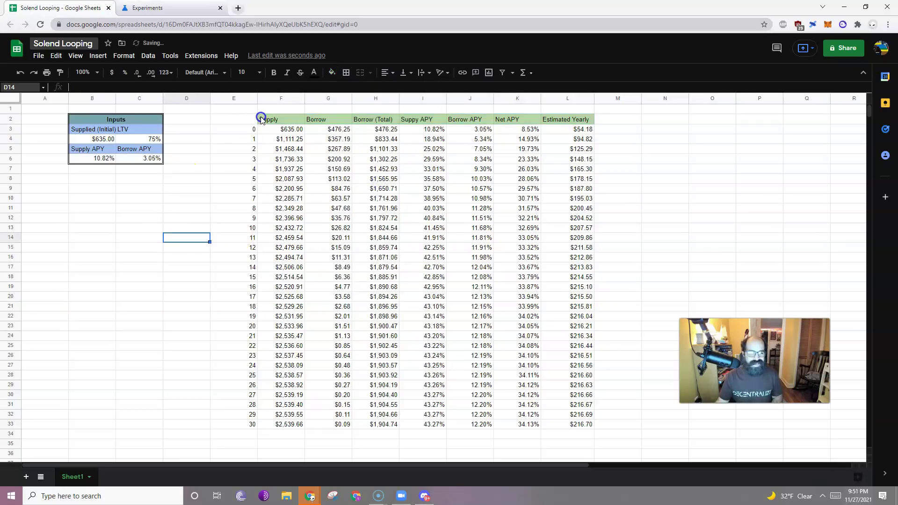
Add the header "Loops" in cell E2 and fill it with the same light green as the other headers.
click(253, 120)
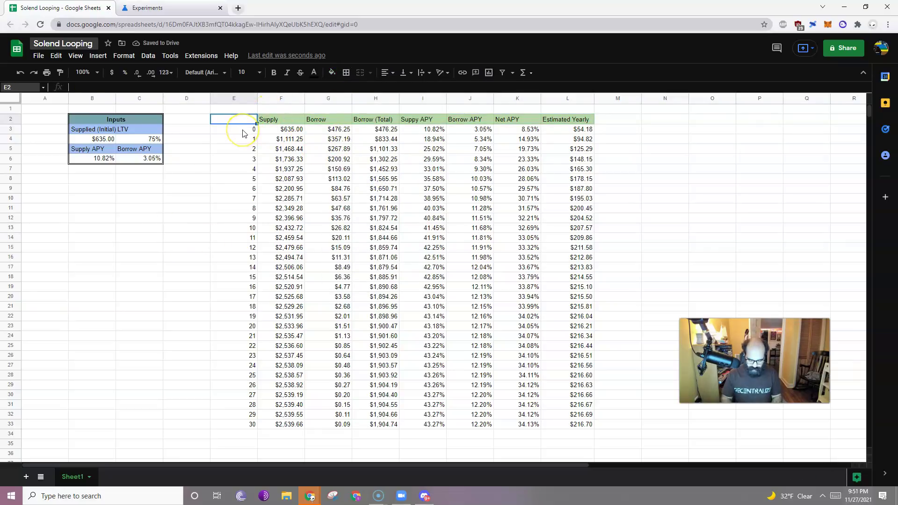
text(Lo)
click(246, 120)
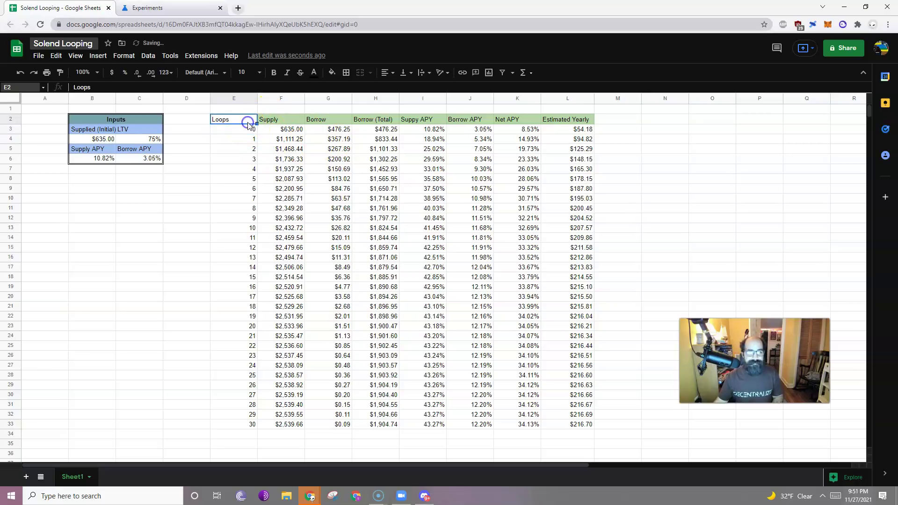
click(332, 73)
click(376, 180)
click(141, 209)
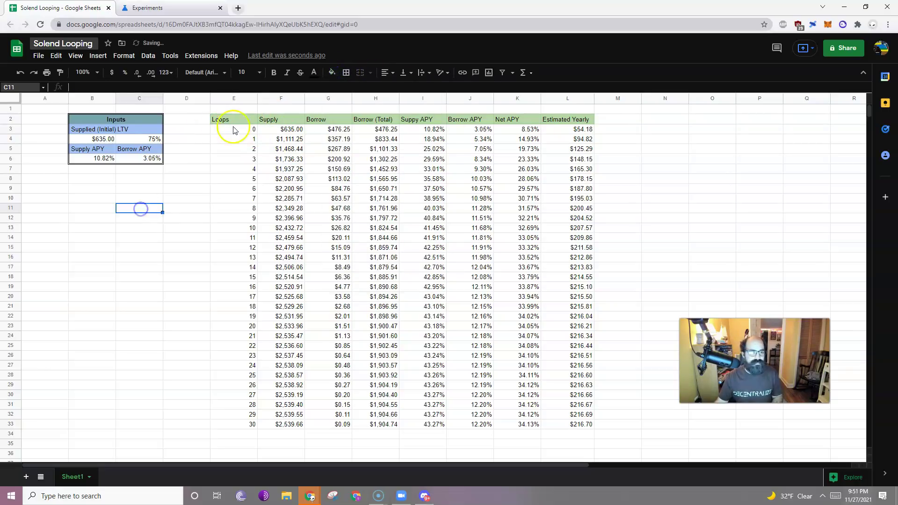
Set the Supplied (Initial) input value in cell B4 to 635.62.
click(92, 131)
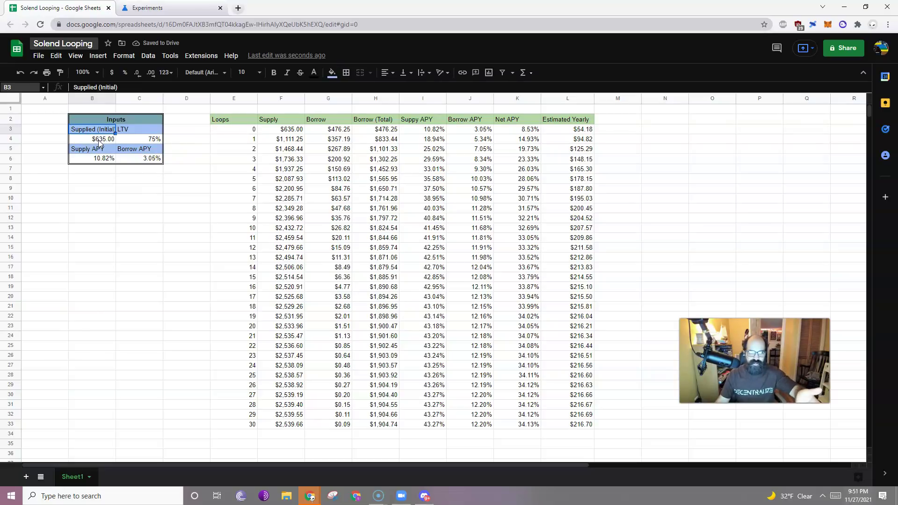
click(98, 140)
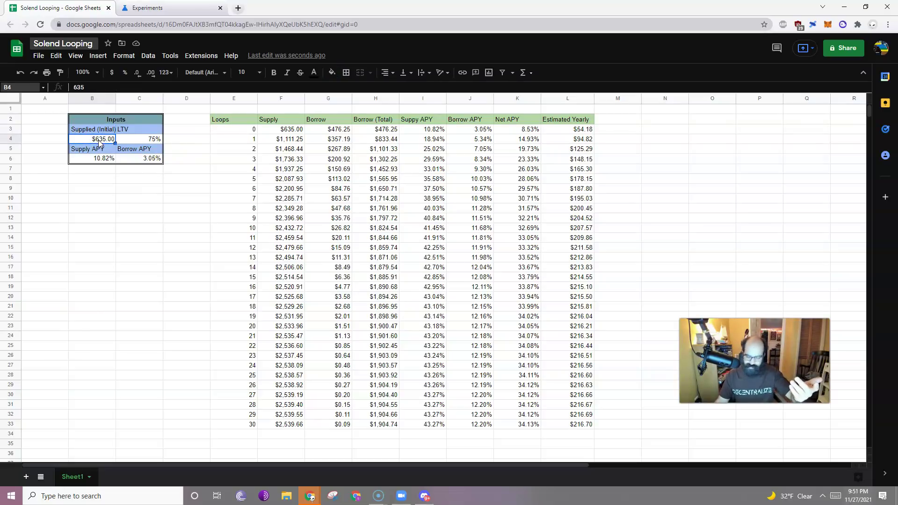
double_click(98, 139)
text(635.62)
key(Return)
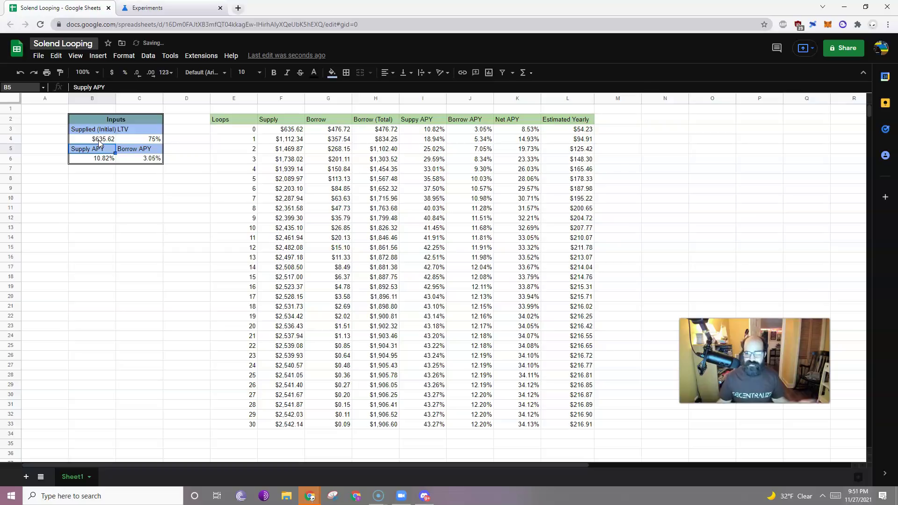
Close the Experiments tab and move the Solend Looping spreadsheet into the browser window that holds the Solend dashboard.
click(142, 141)
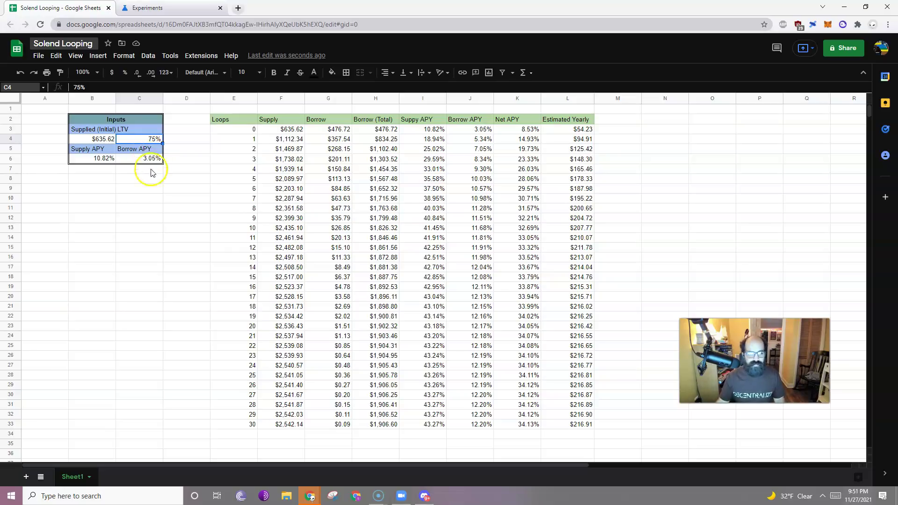
click(97, 161)
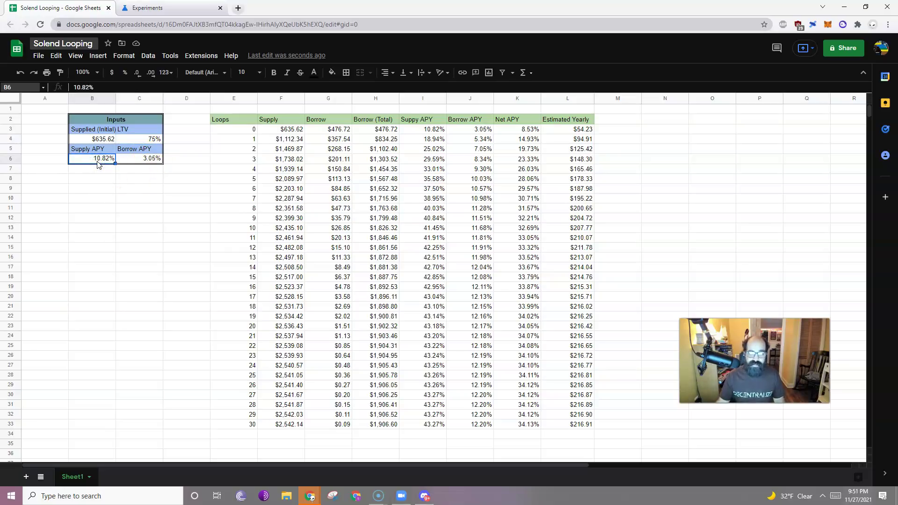
click(220, 8)
double_click(219, 8)
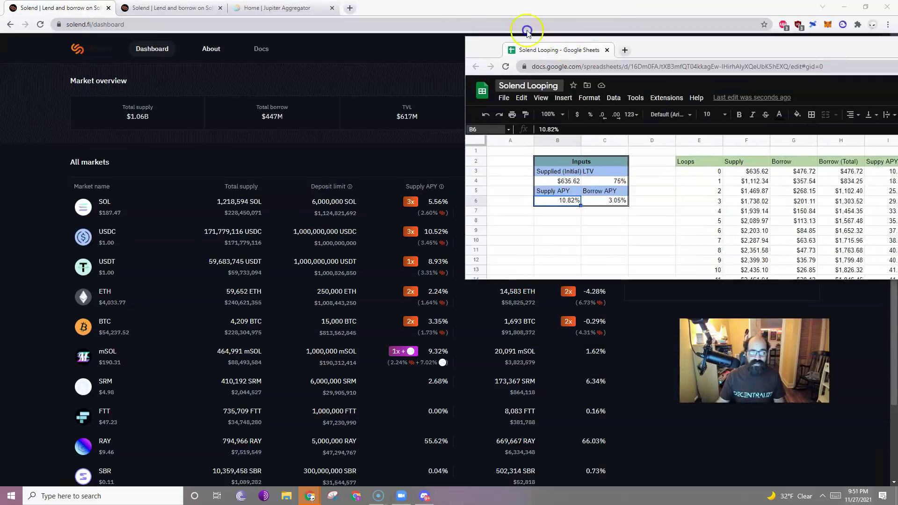
drag(527, 31, 417, 12)
Look up the USDC supply rate on the Solend dashboard and set the Supply APY input in B6 to 10.52%.
click(56, 7)
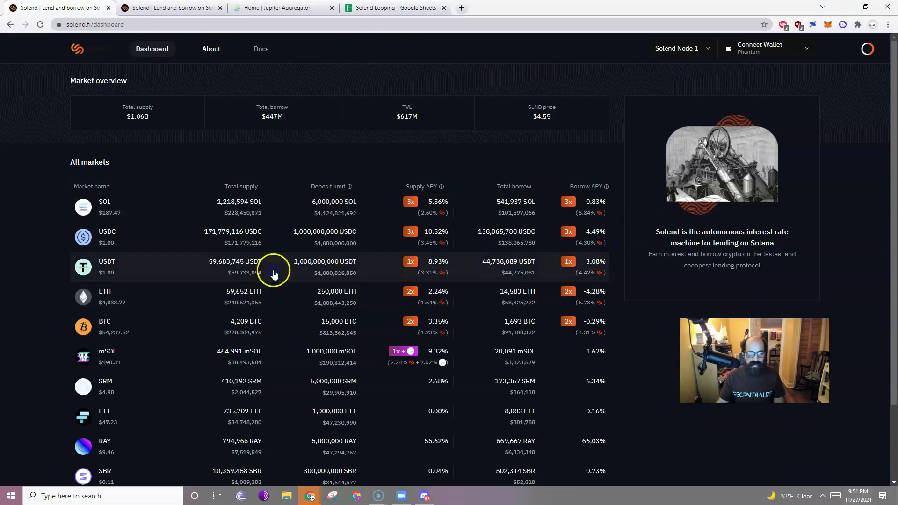
mouse_move(429, 198)
click(395, 8)
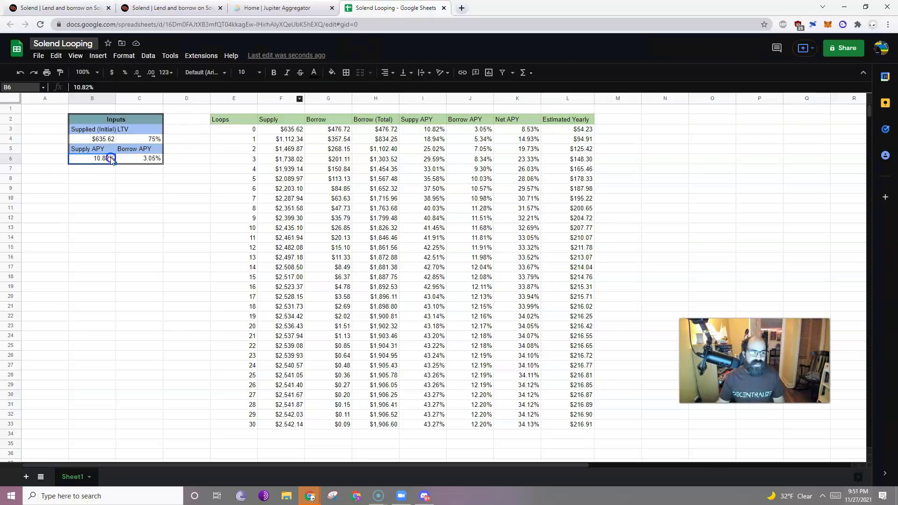
drag(83, 87, 164, 88)
text(52%)
key(Return)
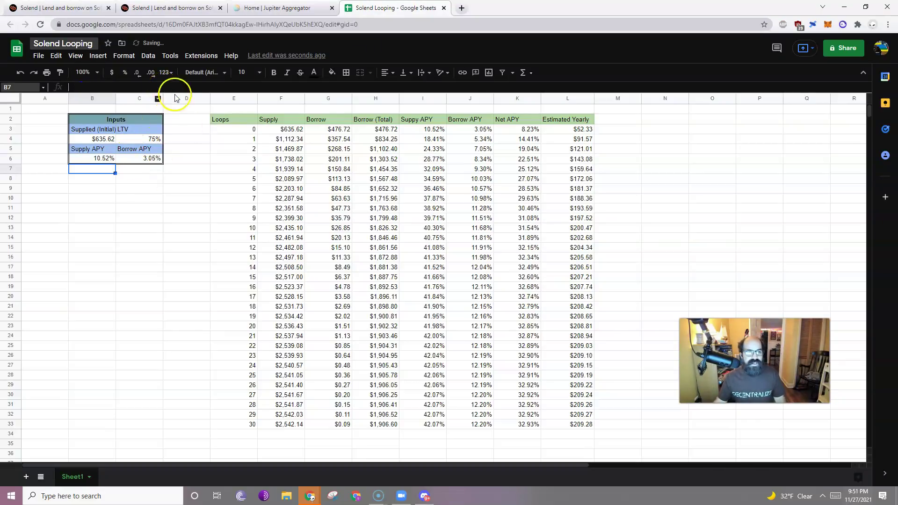
Look up the USDT borrow rate on the Solend dashboard and set the Borrow APY input in C6 to 3.08%.
click(138, 159)
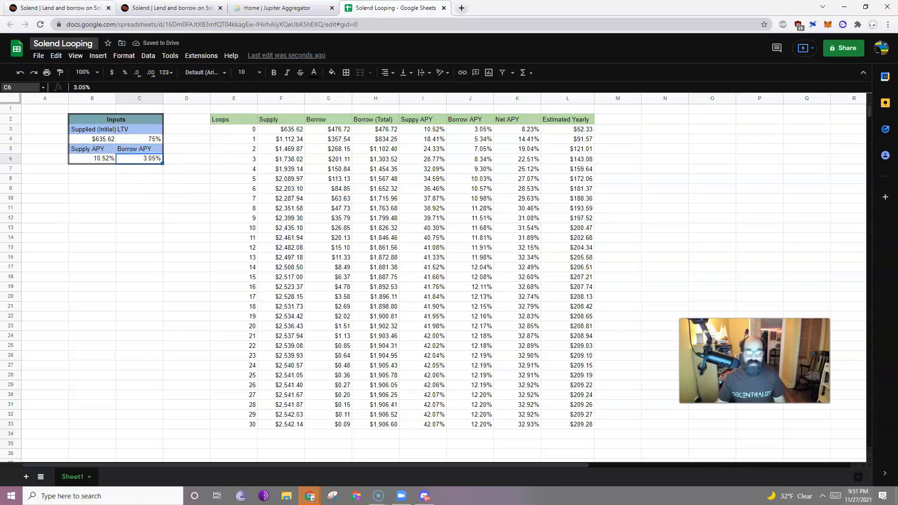
key(ctrl+1)
mouse_move(578, 264)
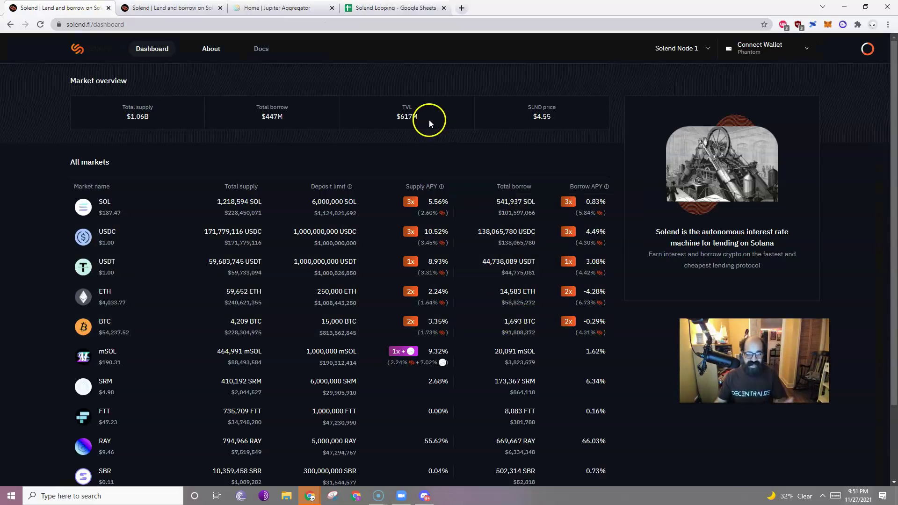
click(396, 8)
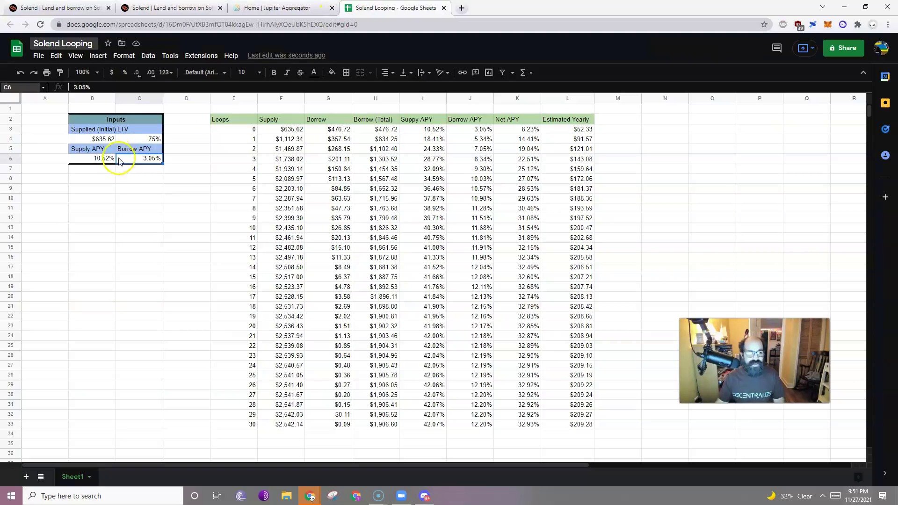
click(125, 72)
text(3.08)
key(Return)
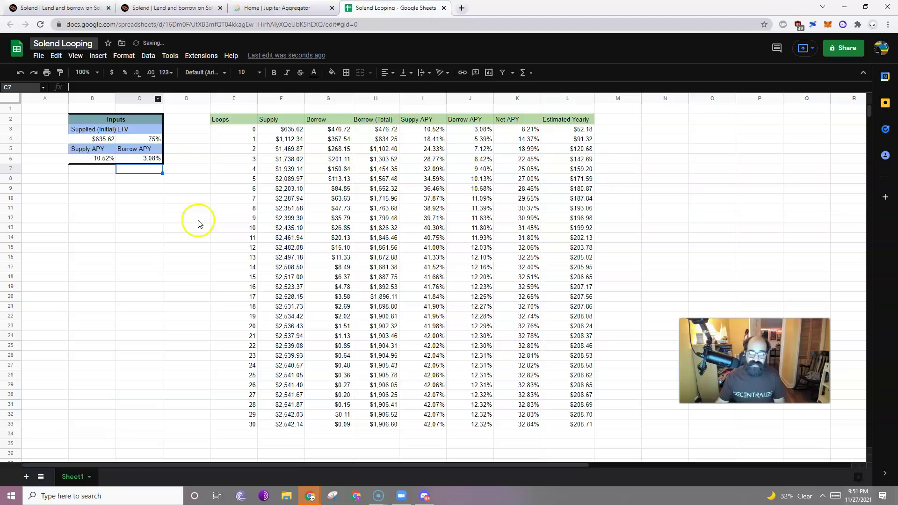
Examine the loop 0 row's supply, borrow, total borrow, supply APY, borrow APY and net APY cells and their formulas.
click(192, 278)
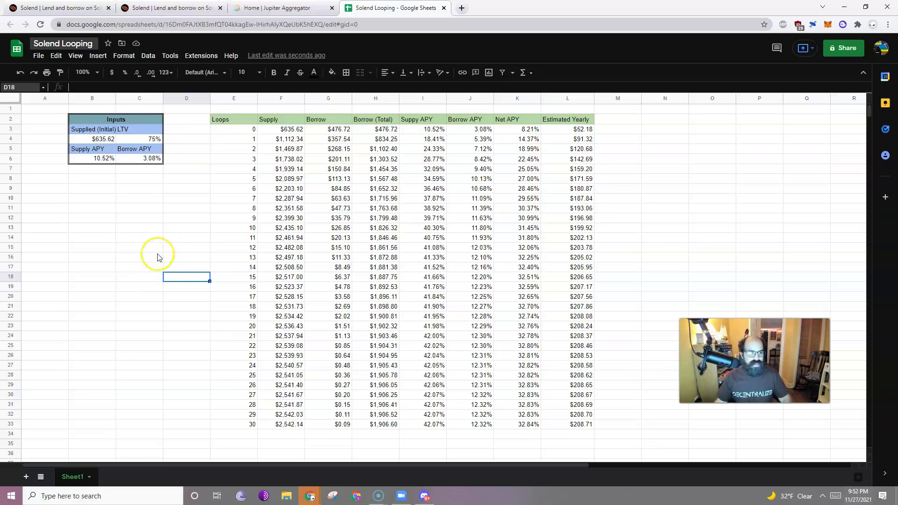
click(158, 230)
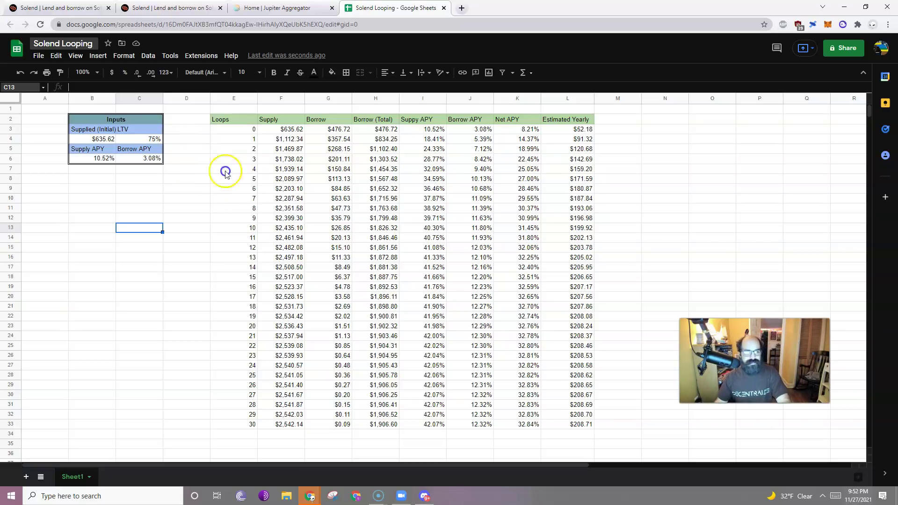
click(286, 130)
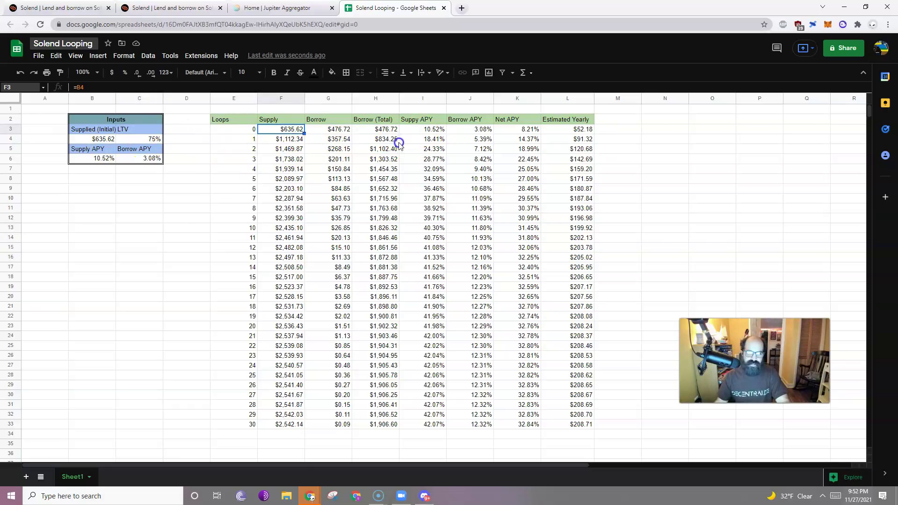
click(329, 134)
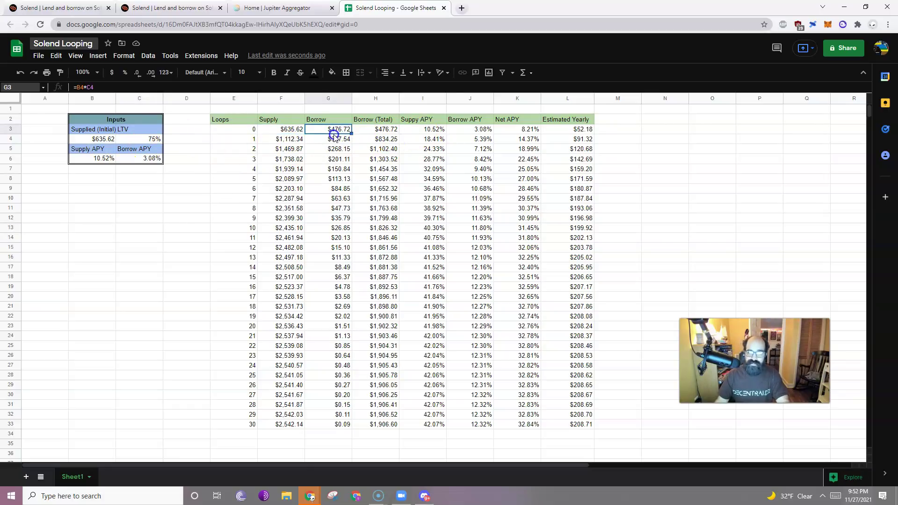
click(443, 131)
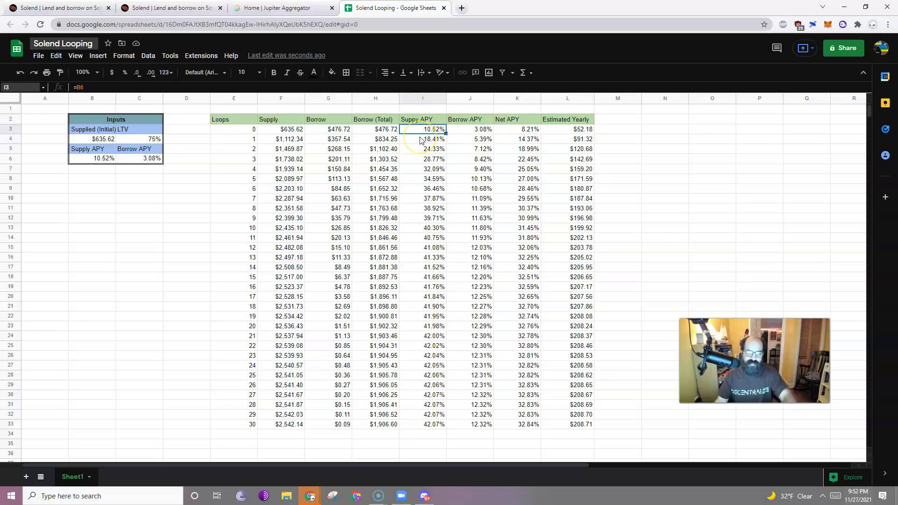
click(534, 131)
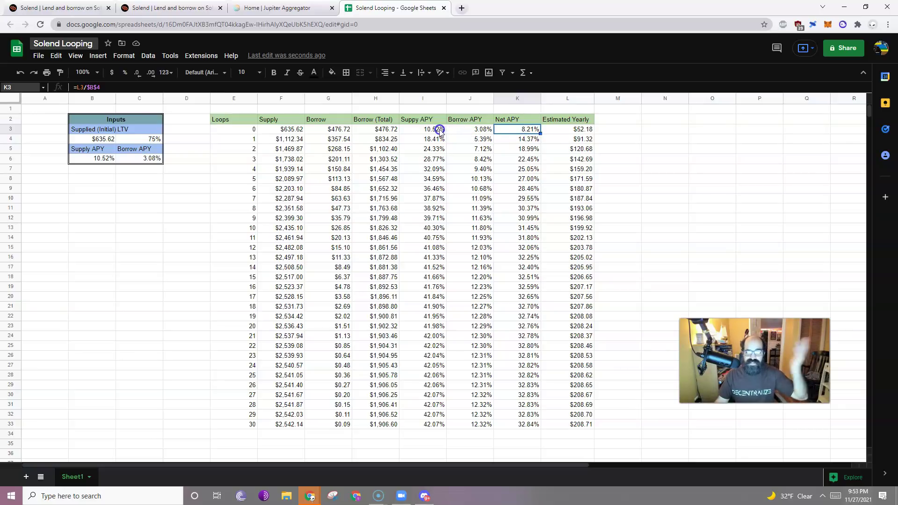
click(481, 134)
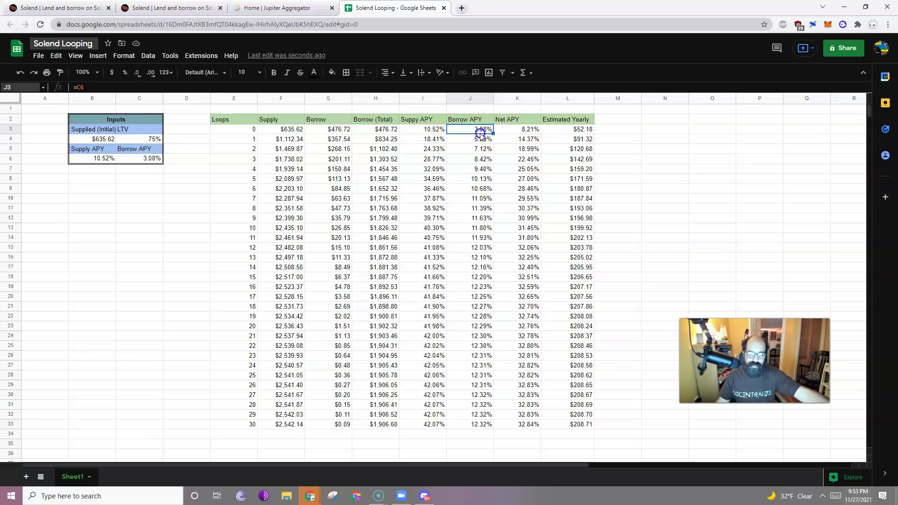
click(387, 132)
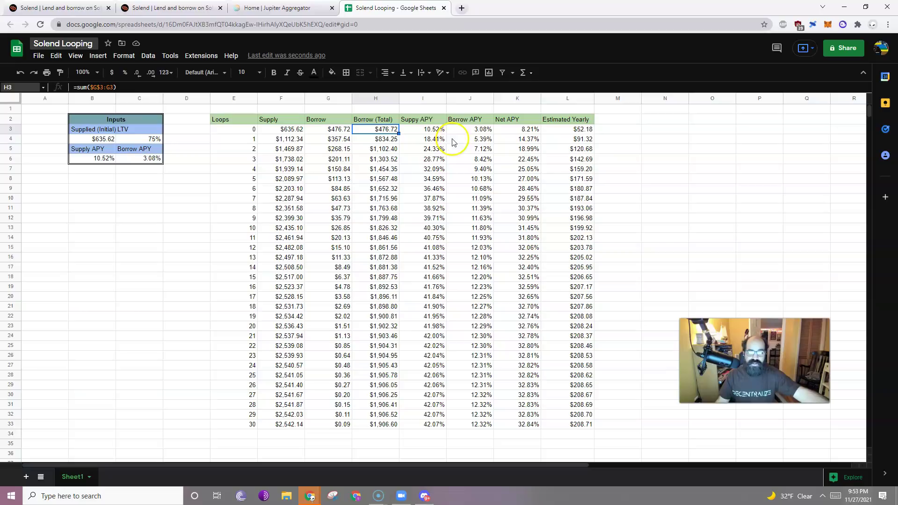
click(431, 135)
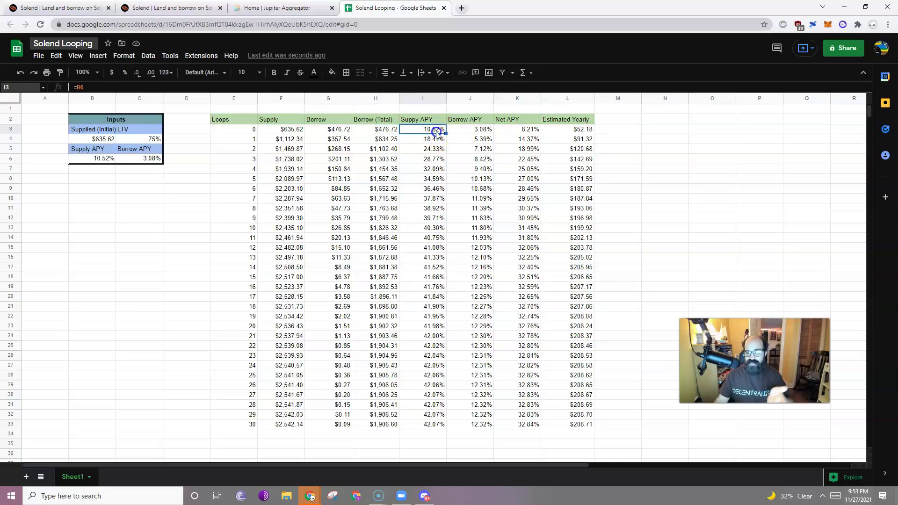
click(455, 133)
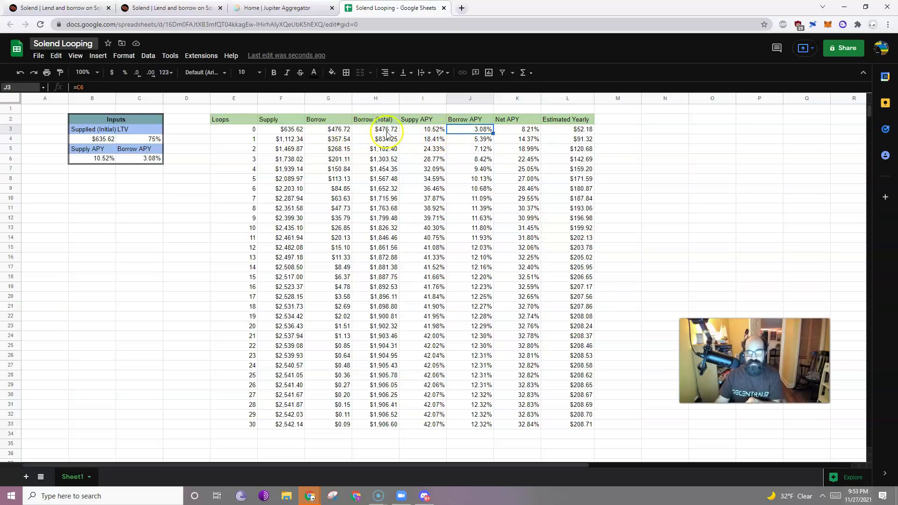
click(417, 133)
click(291, 131)
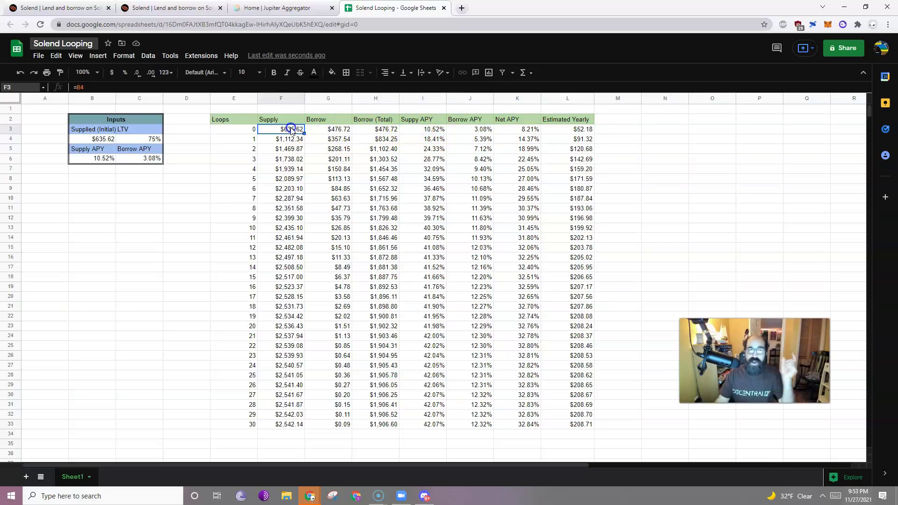
click(342, 133)
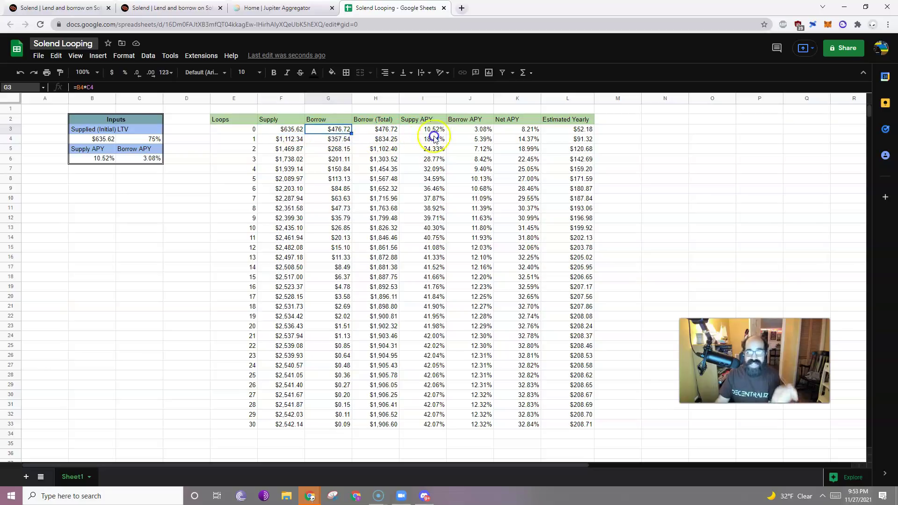
click(486, 131)
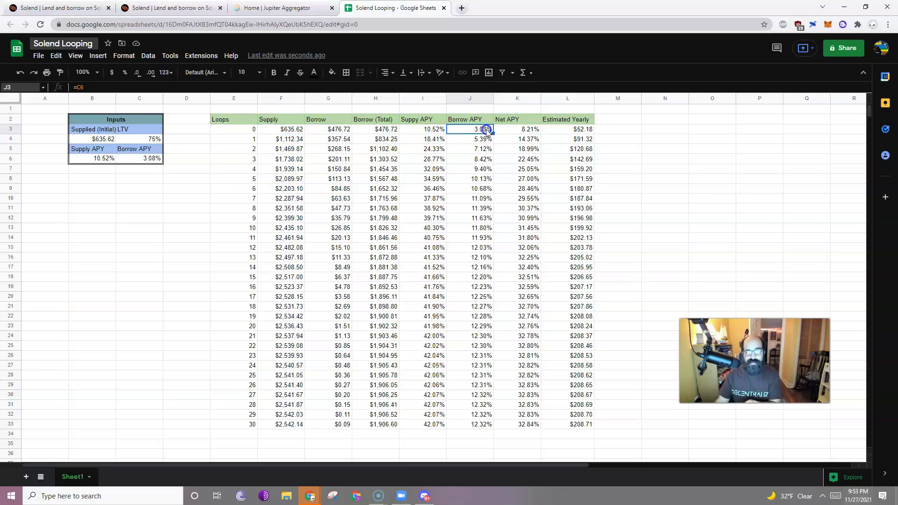
click(344, 134)
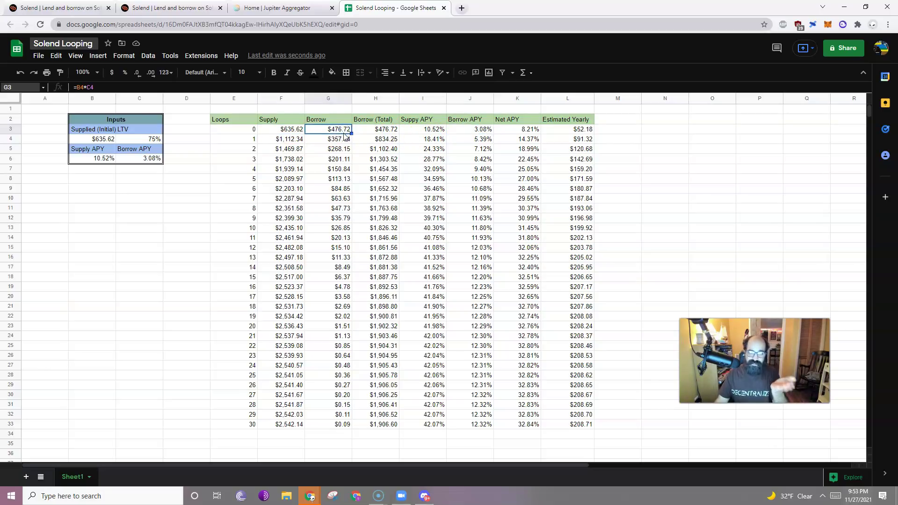
click(616, 159)
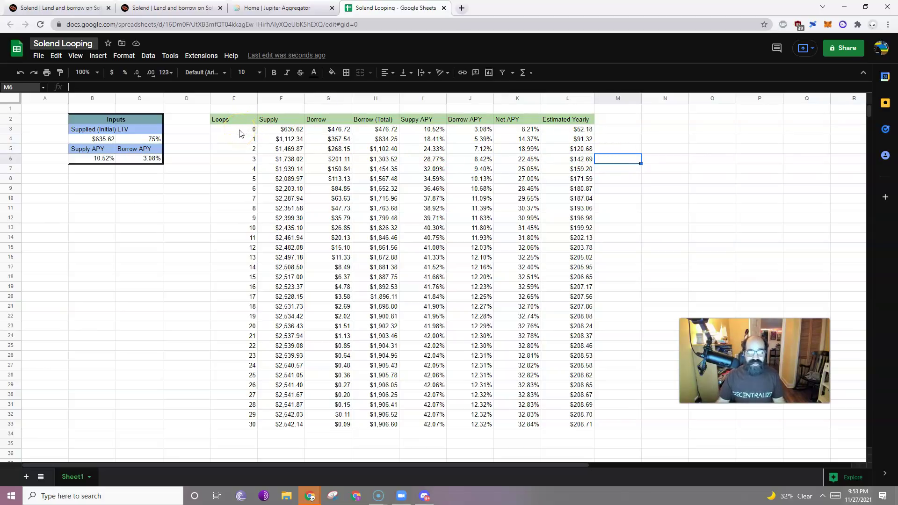
Examine net APY and estimated yearly return at loop 6, and compare the last rows, loops 29 and 30, with loop 12.
drag(235, 132, 582, 196)
click(597, 200)
click(572, 191)
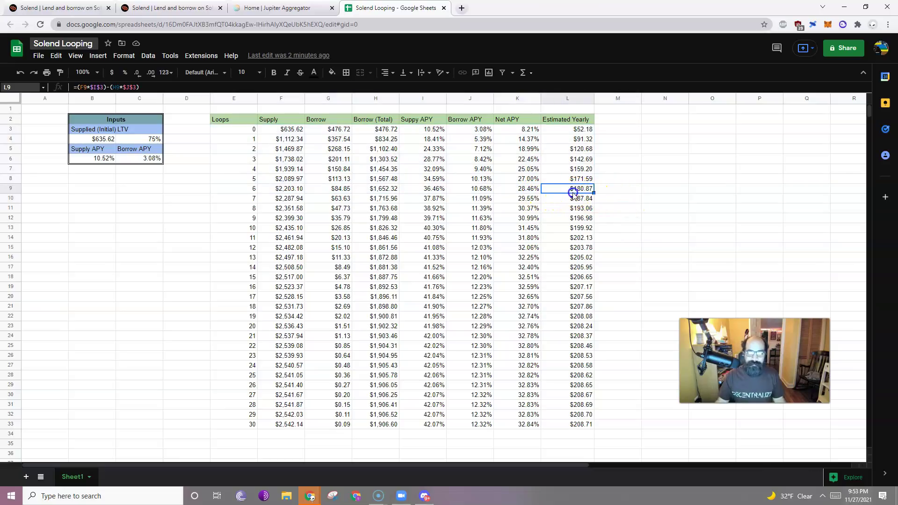
click(536, 191)
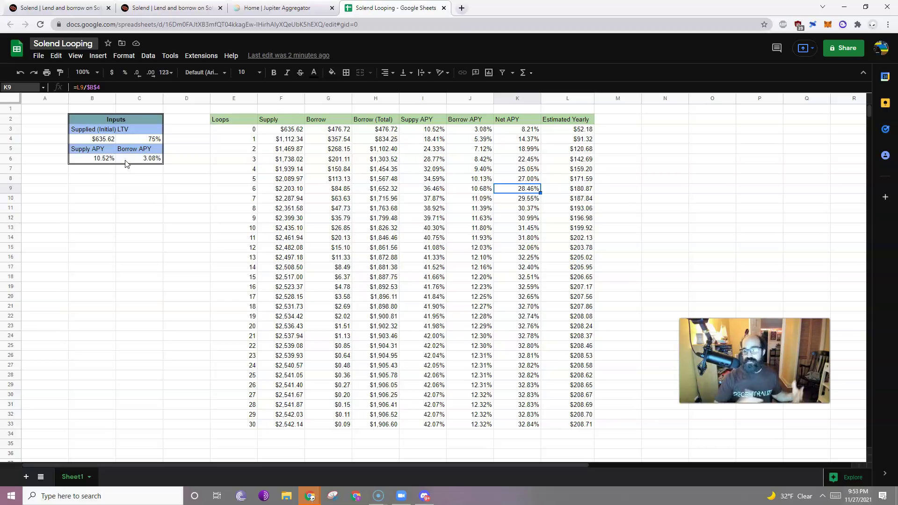
click(168, 212)
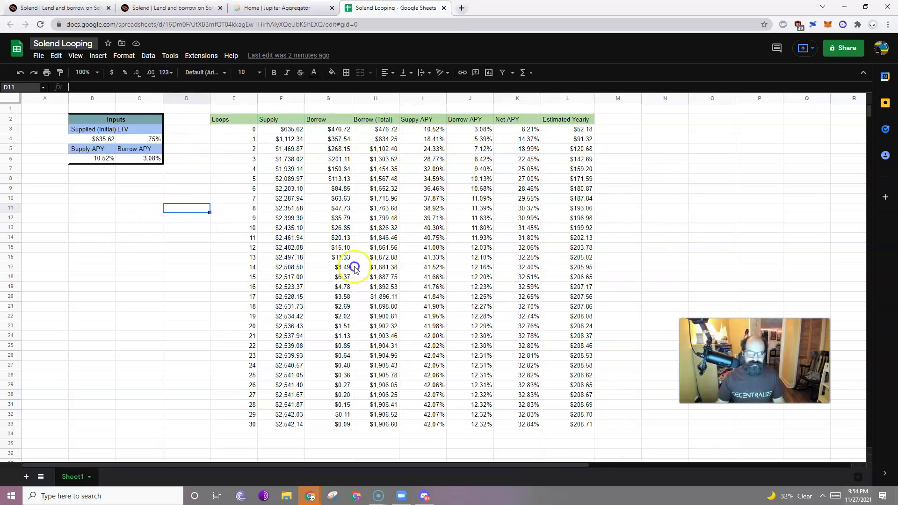
drag(579, 427, 241, 129)
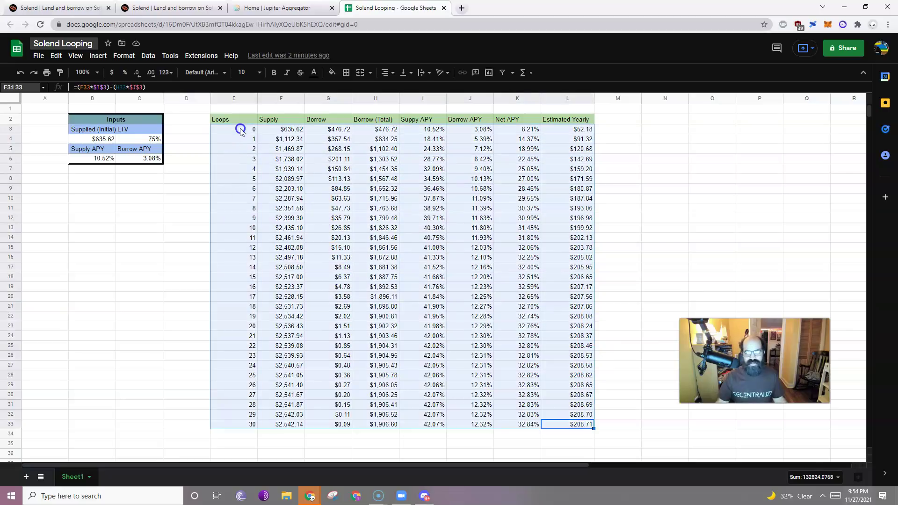
click(725, 211)
drag(238, 425, 572, 421)
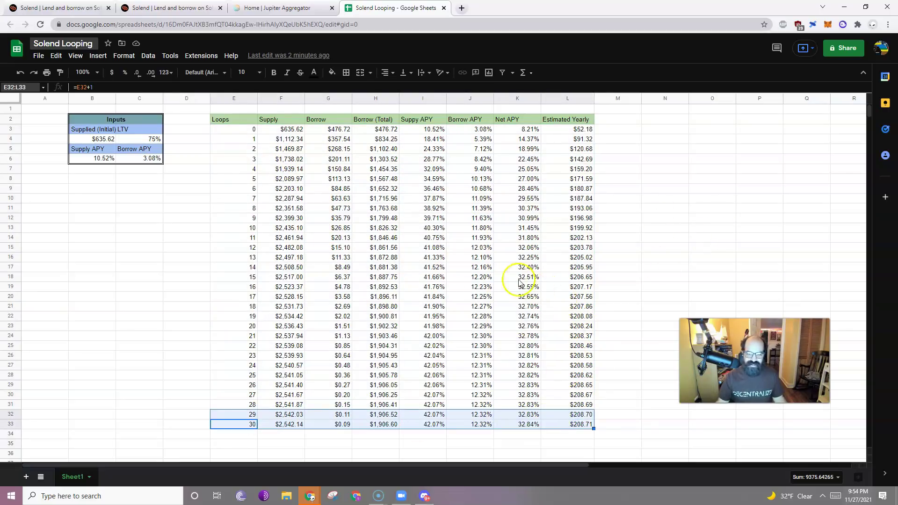
drag(571, 247, 247, 249)
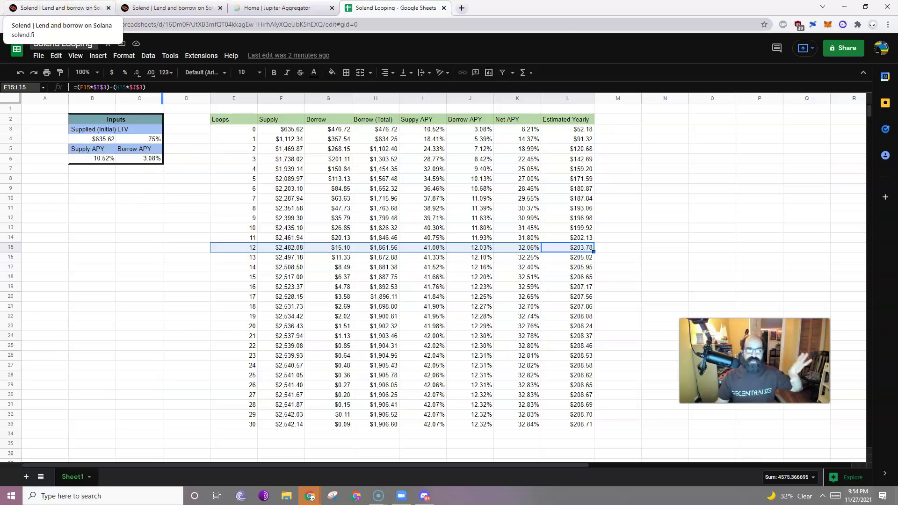
Switch to the Solend dashboard to view its list of markets.
click(54, 8)
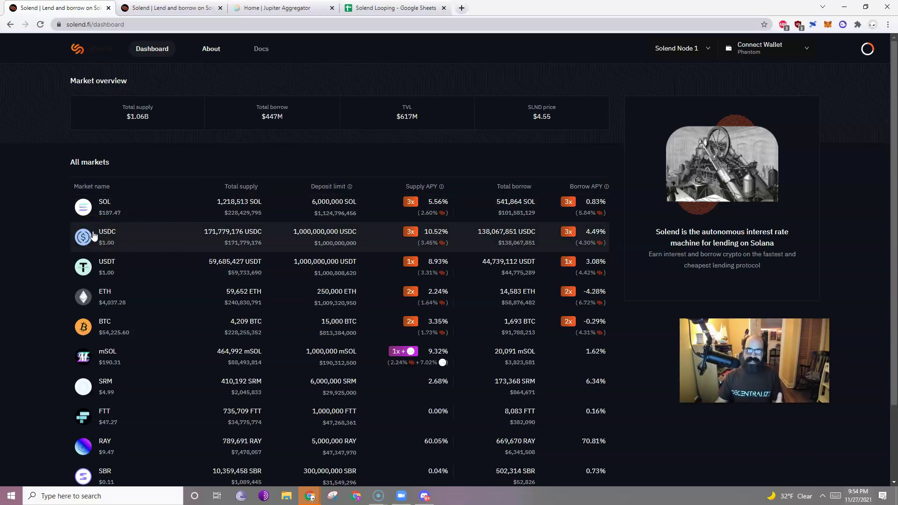
Connect the Phantom wallet to the Solend dashboard and bring up the account's supplied and borrowed balances.
click(778, 55)
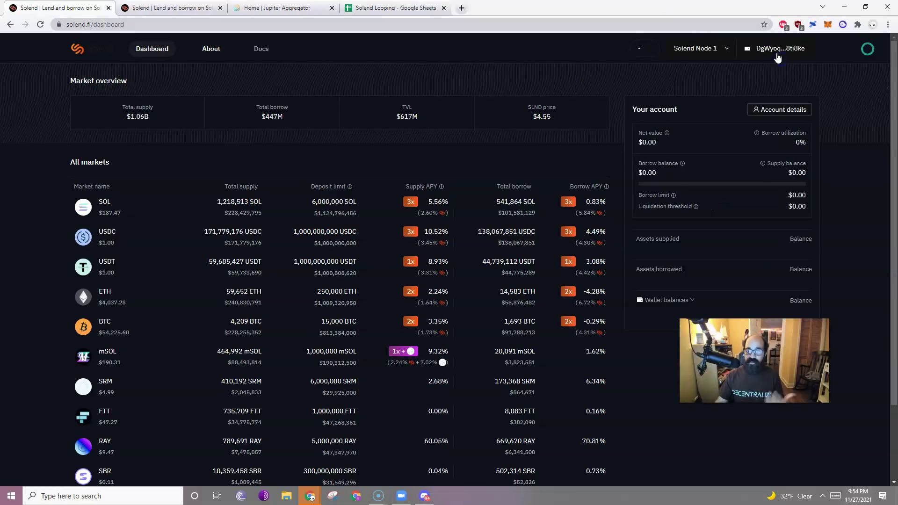
scroll(851, 145, down, 1)
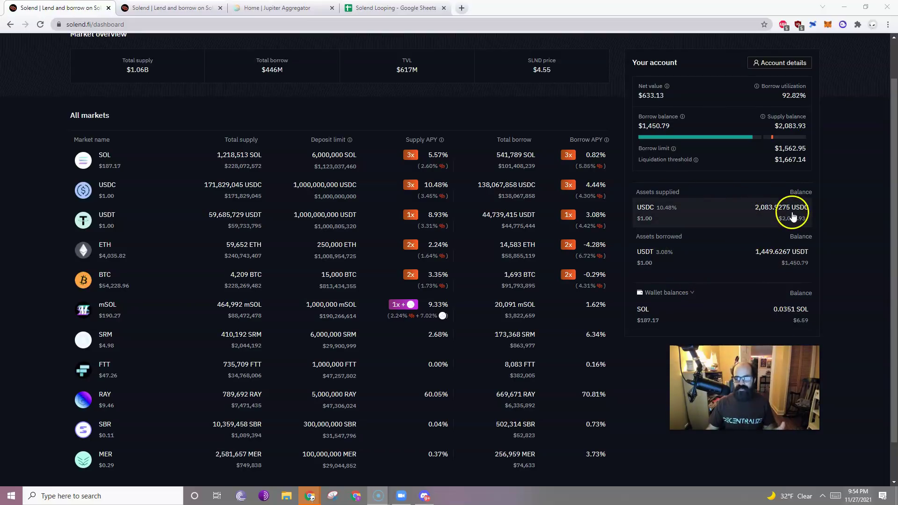
Compare the account's supplied USDC and borrowed USDT on Solend with the loop 5 and loop 4 rows of the Solend Looping spreadsheet.
click(393, 8)
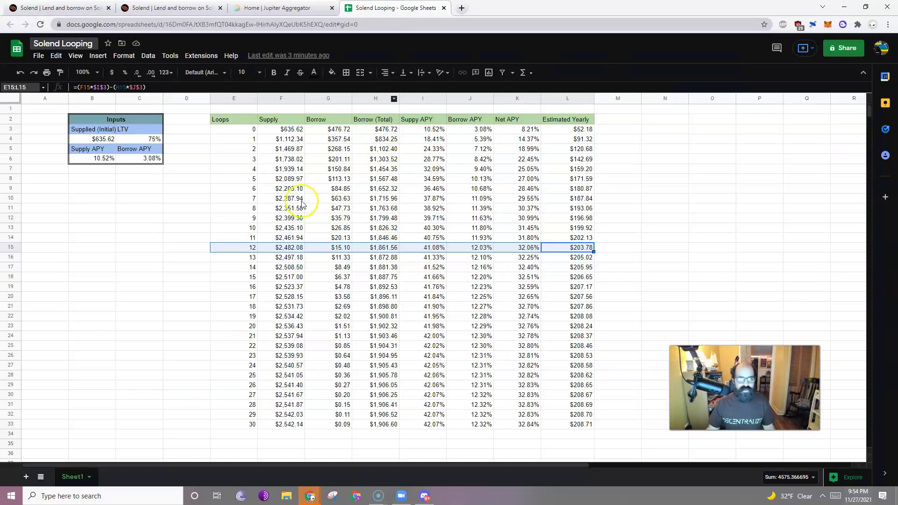
click(294, 180)
drag(241, 178, 580, 179)
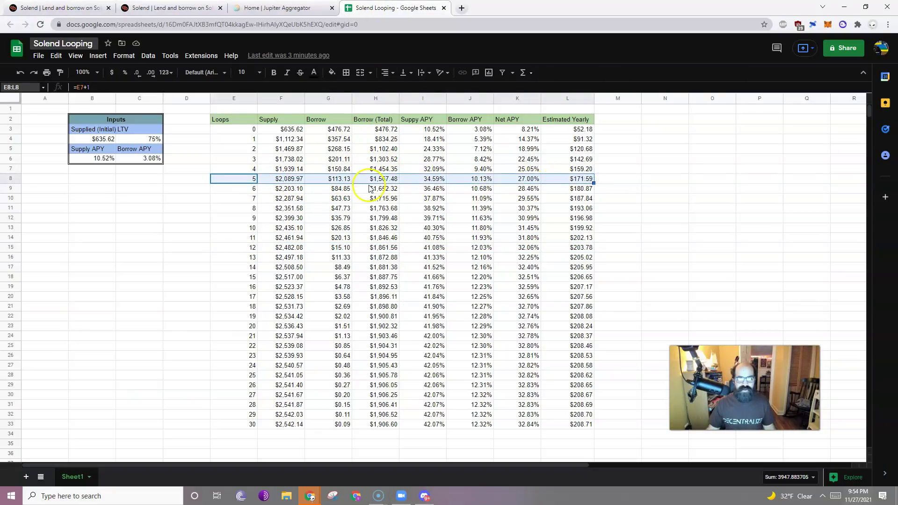
click(56, 8)
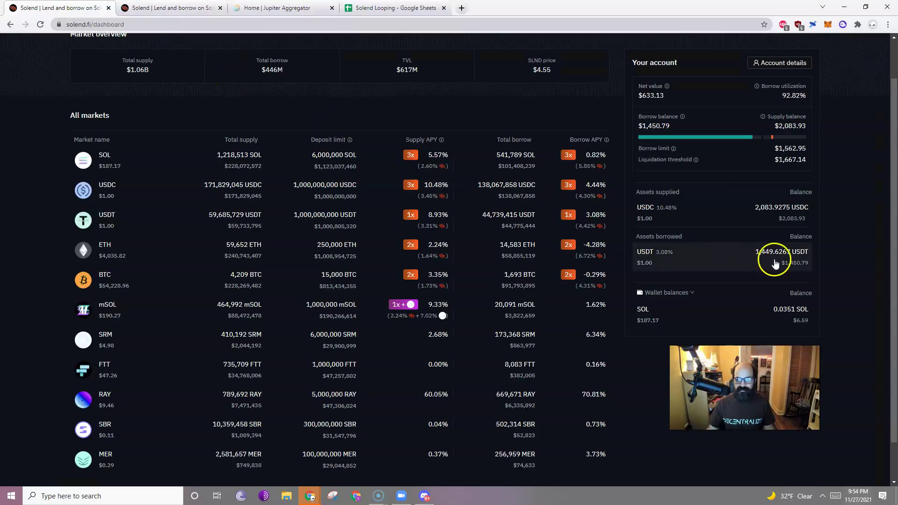
click(395, 8)
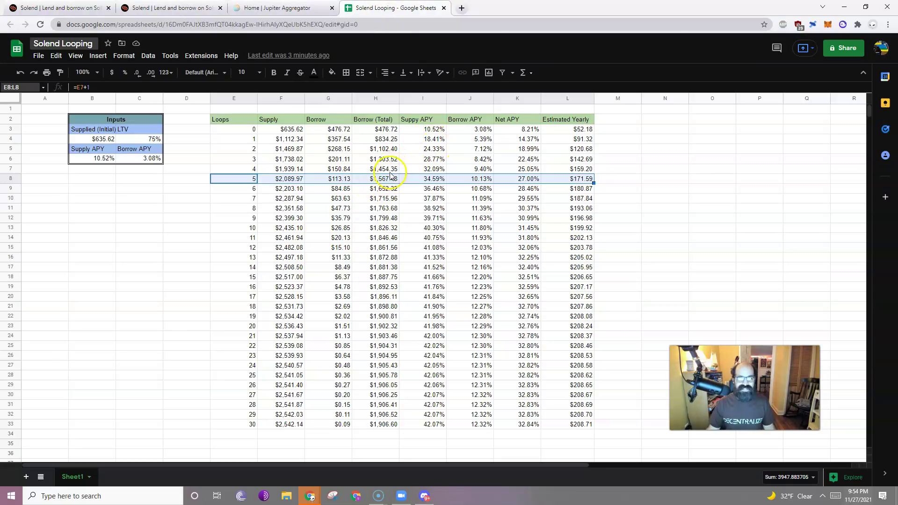
drag(236, 169, 584, 164)
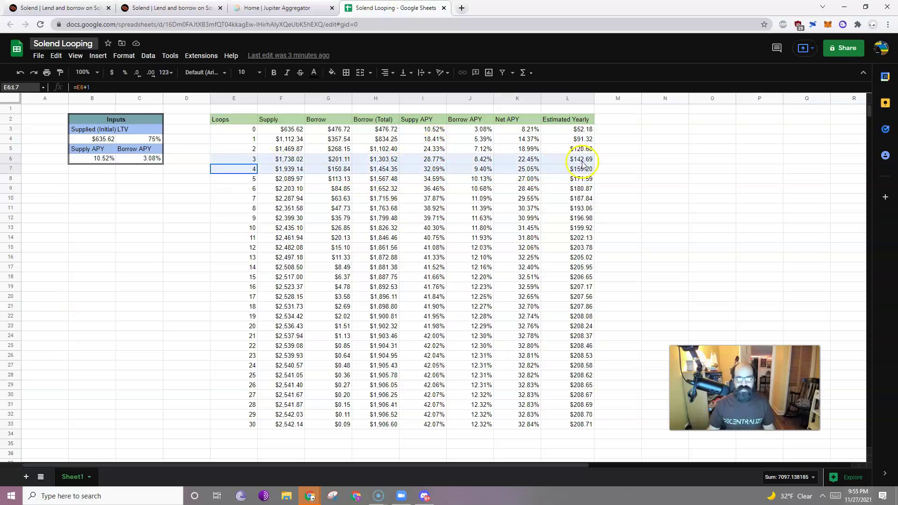
Borrow the maximum available USDT, about 112.06, on Solend and approve the transaction in the Phantom wallet.
click(56, 8)
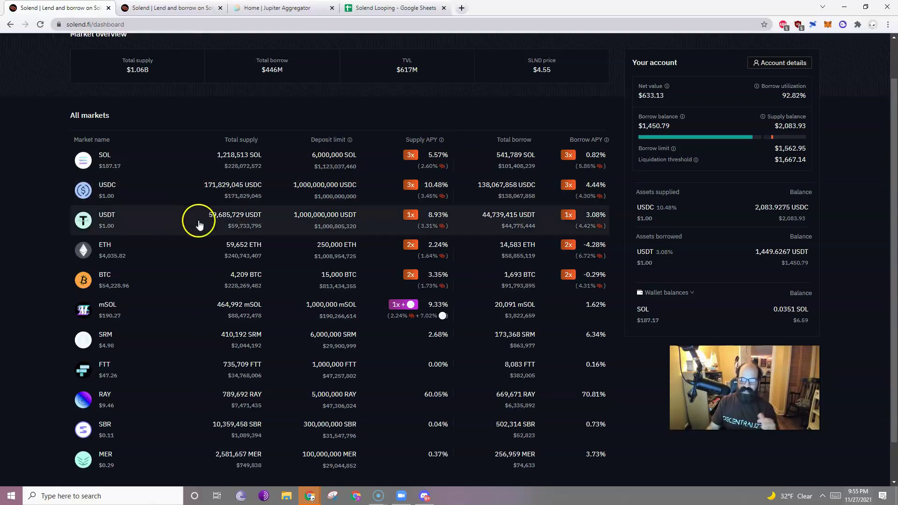
click(174, 219)
click(420, 104)
click(368, 154)
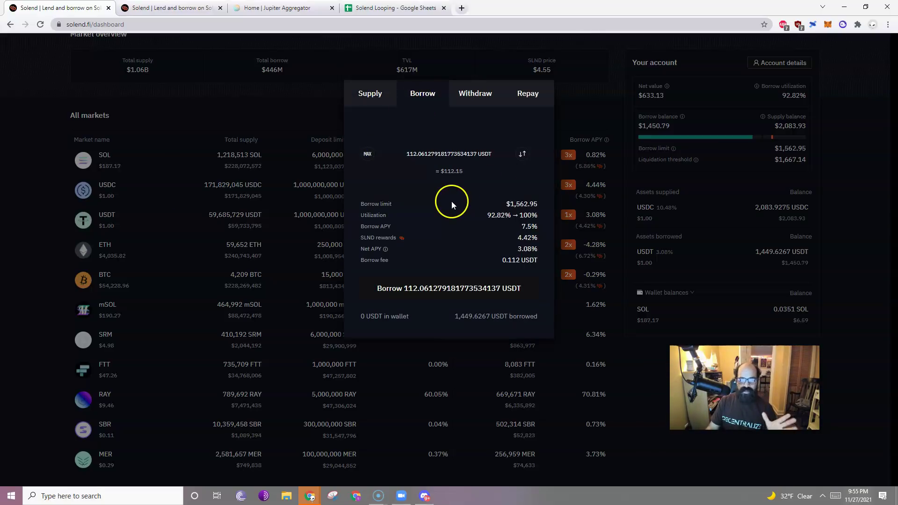
click(434, 288)
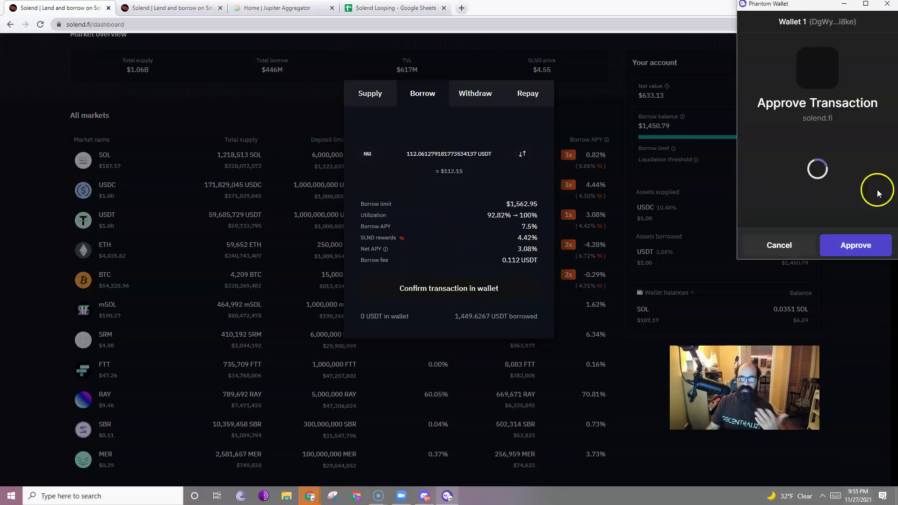
click(855, 246)
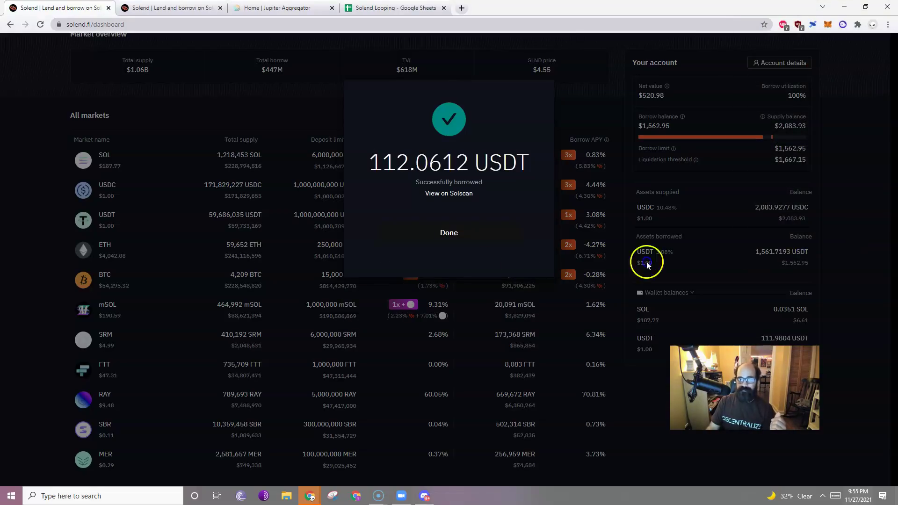
click(448, 234)
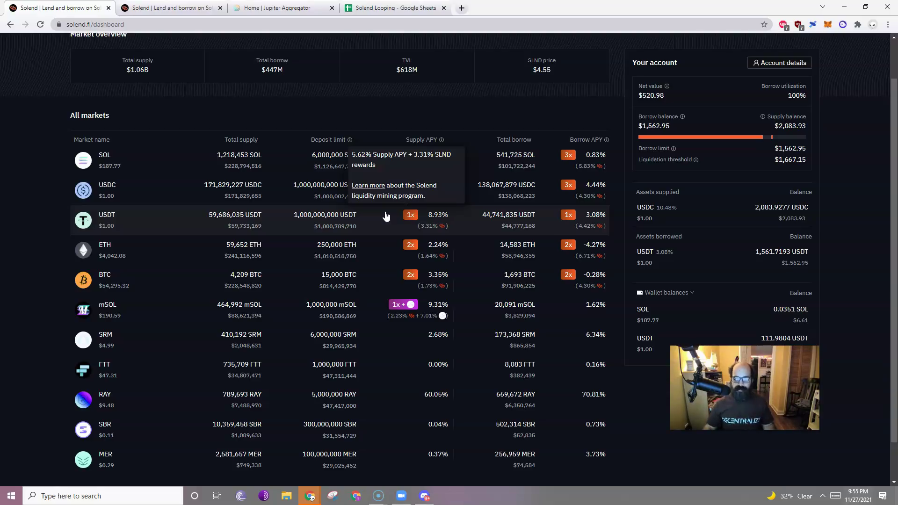
click(182, 219)
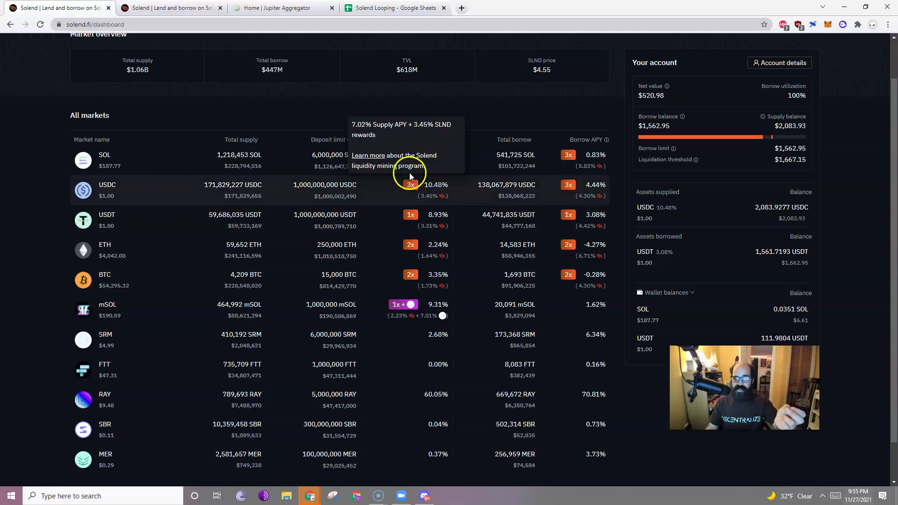
Switch to Jupiter, reload the USDT to USDC swap page and connect the Phantom wallet.
click(276, 8)
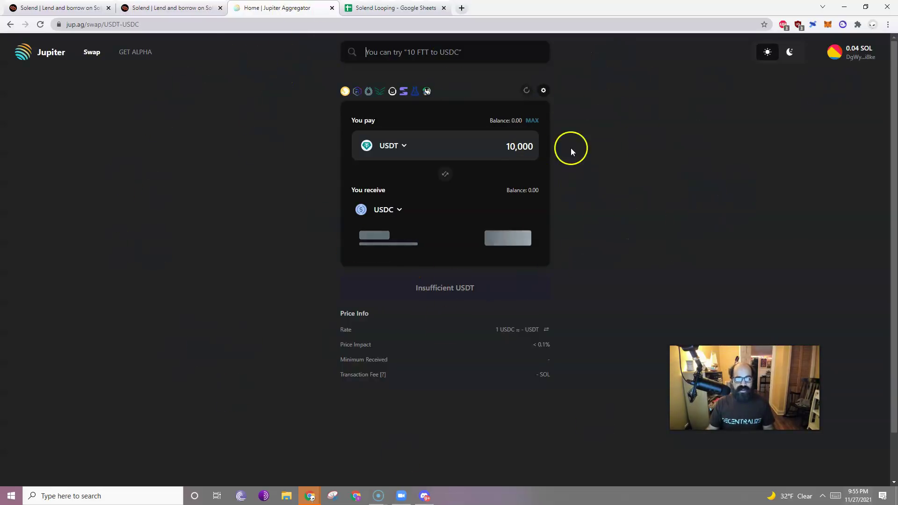
click(41, 26)
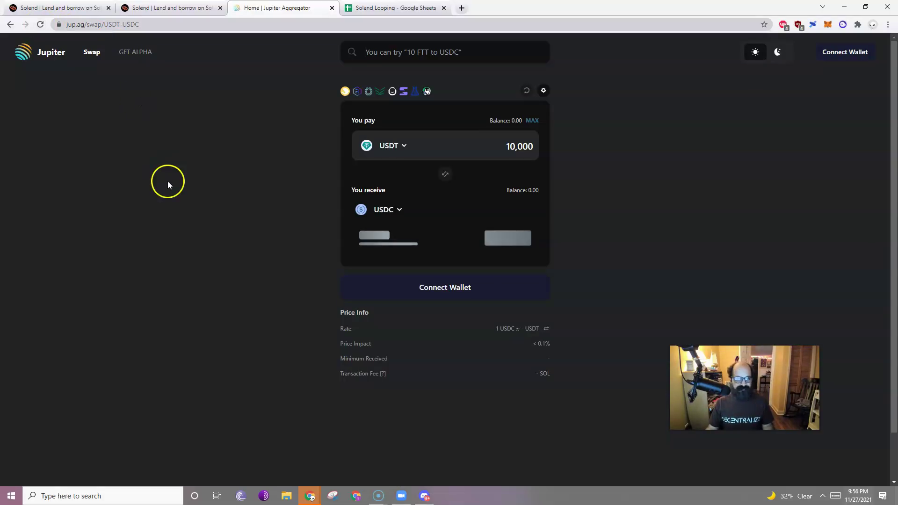
click(445, 288)
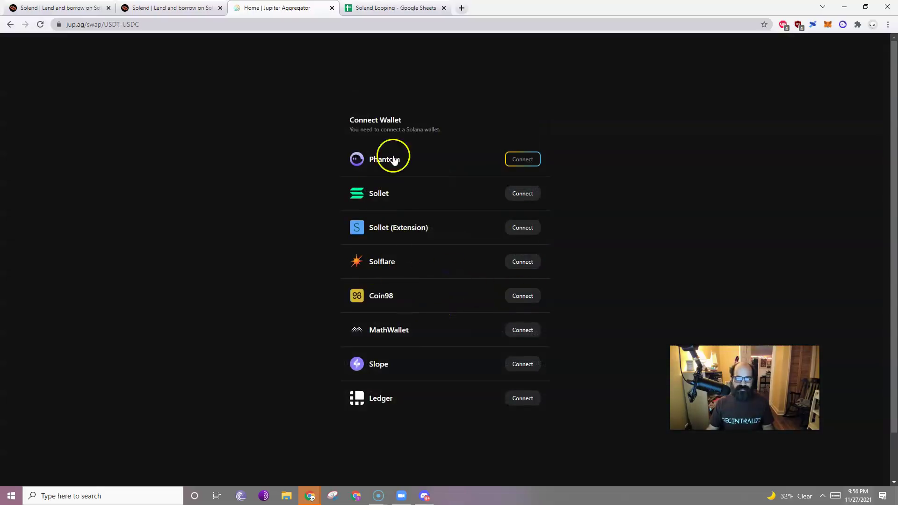
click(522, 159)
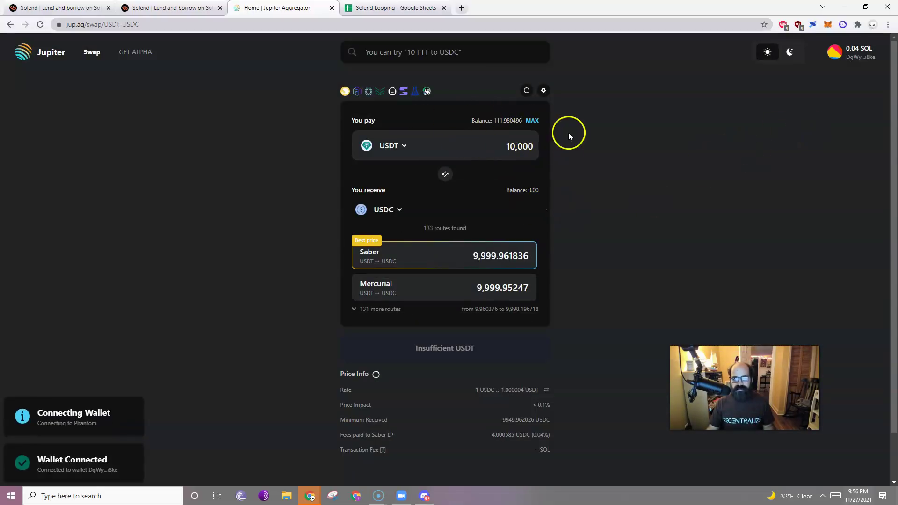
Swap the full wallet balance of 111.980496 USDT to USDC through the Mercurial route and approve the transaction.
click(532, 120)
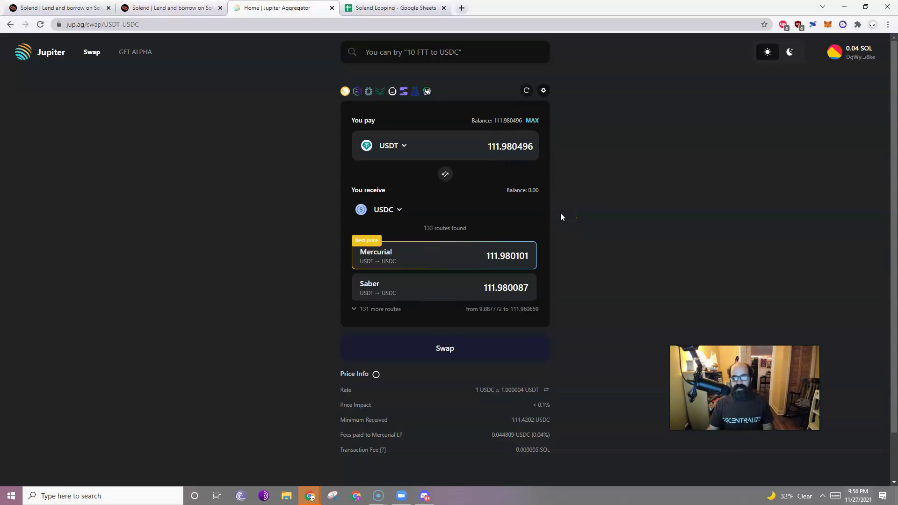
click(447, 347)
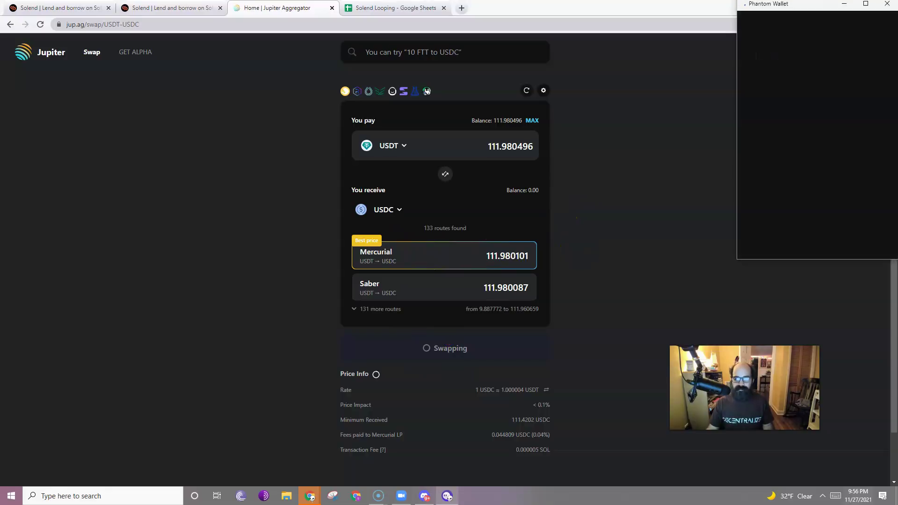
click(862, 241)
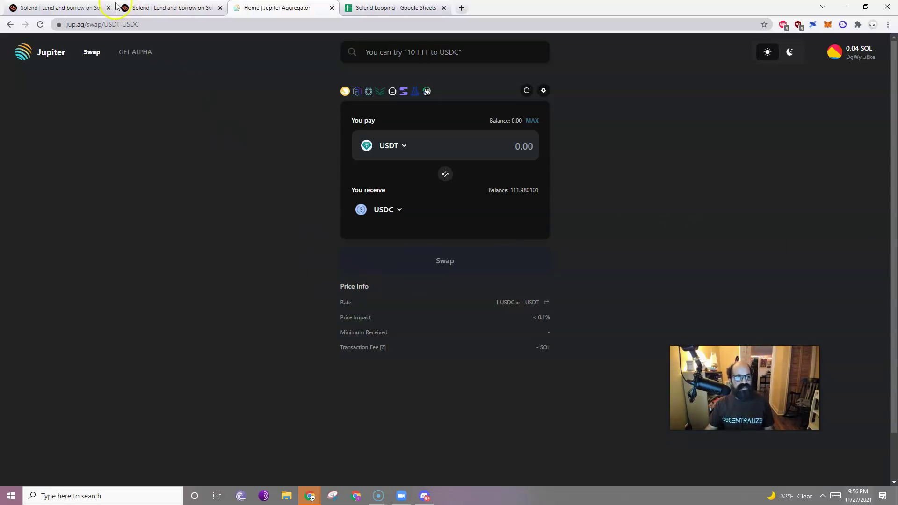
Switch to Solend, reload the dashboard and open the USDC market's supply form.
click(56, 7)
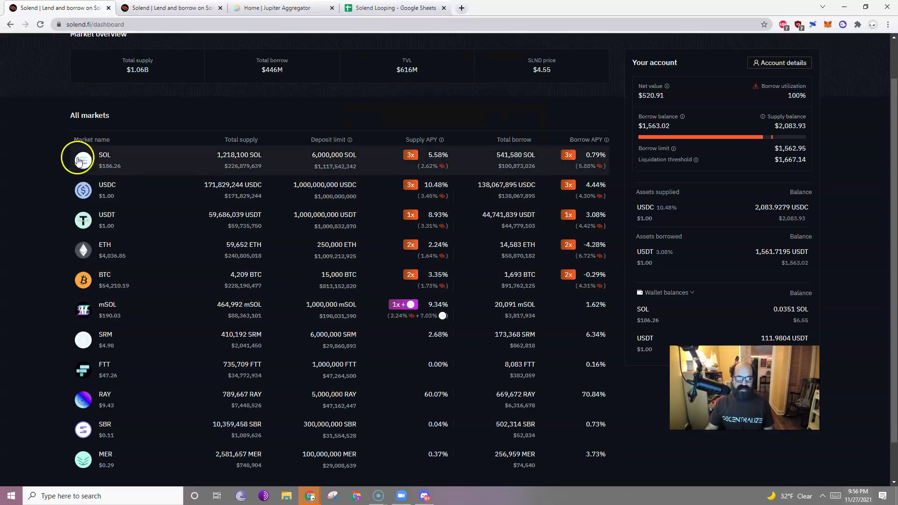
click(40, 25)
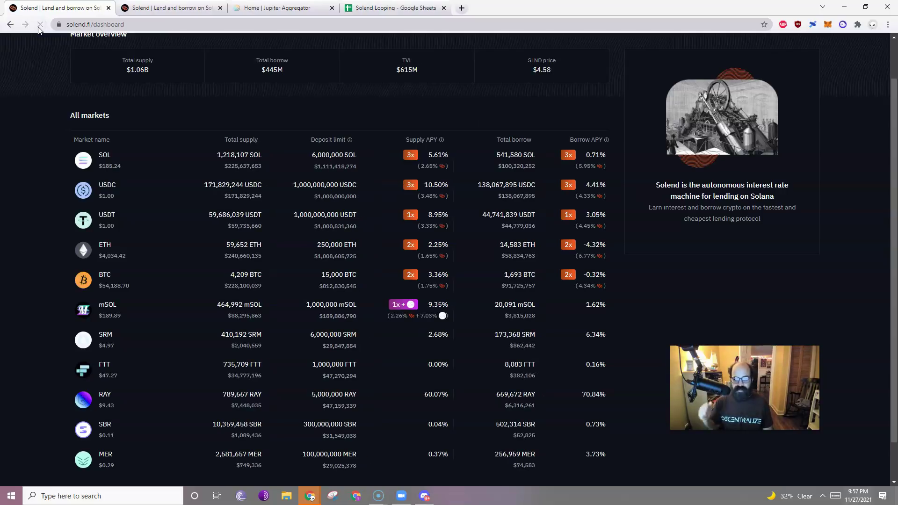
click(143, 187)
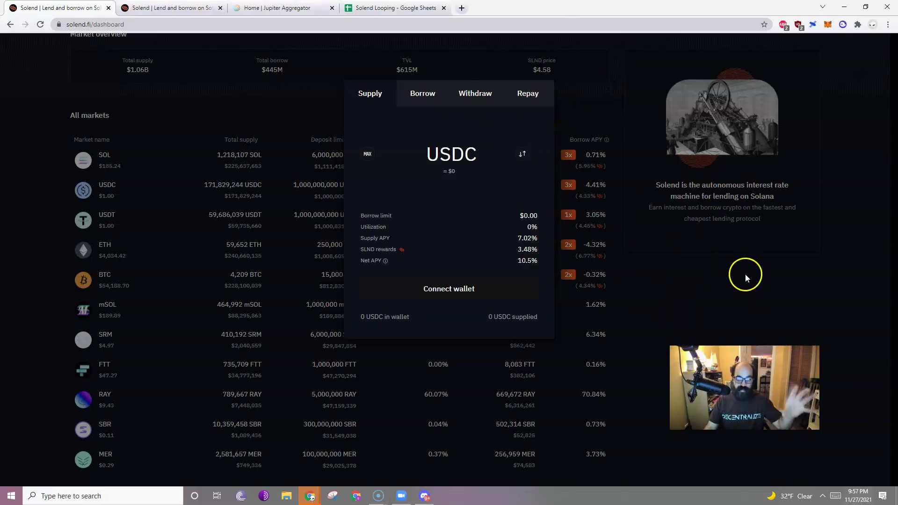
Check the total borrow amount at loop 5 in the Solend Looping spreadsheet.
key(ctrl+4)
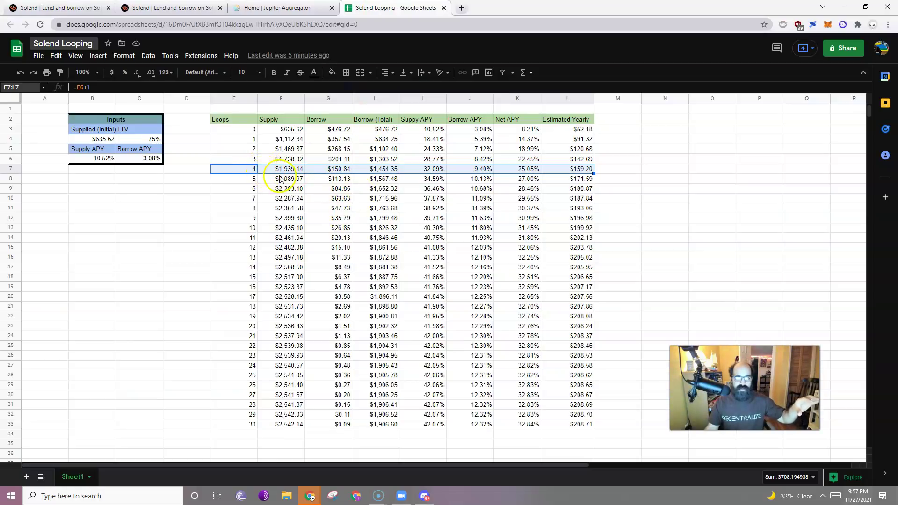
click(381, 179)
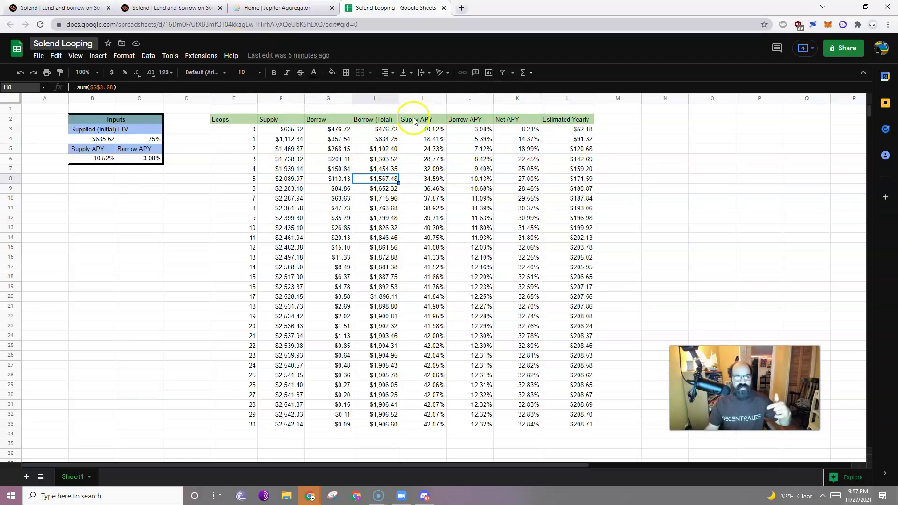
key(ctrl+1)
key(ctrl+2)
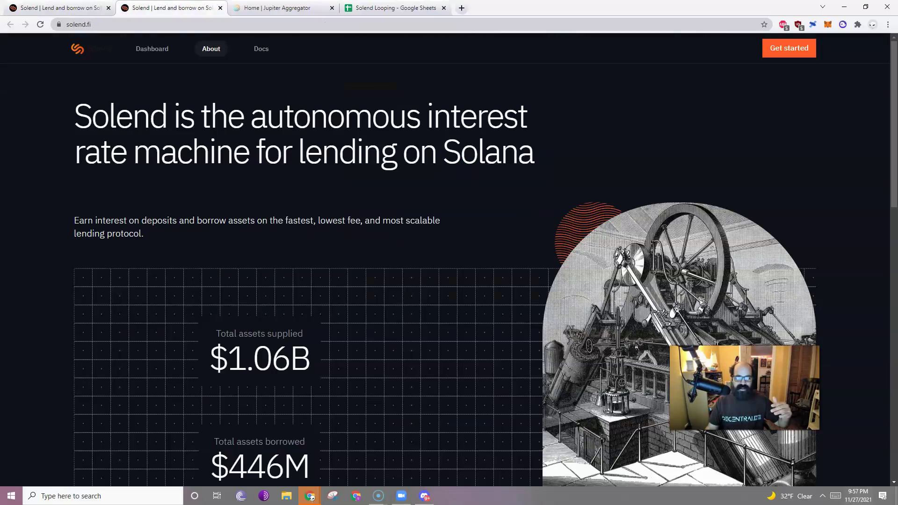
Close the USDC form on Solend, reconnect the Phantom wallet and bring up the account's wallet balances.
key(ctrl+1)
click(695, 159)
scroll(693, 186, up, 2)
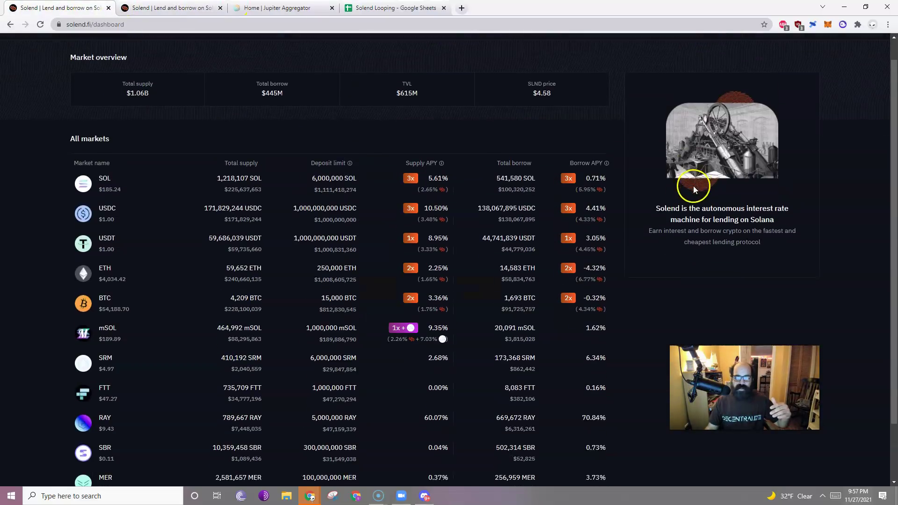
click(790, 52)
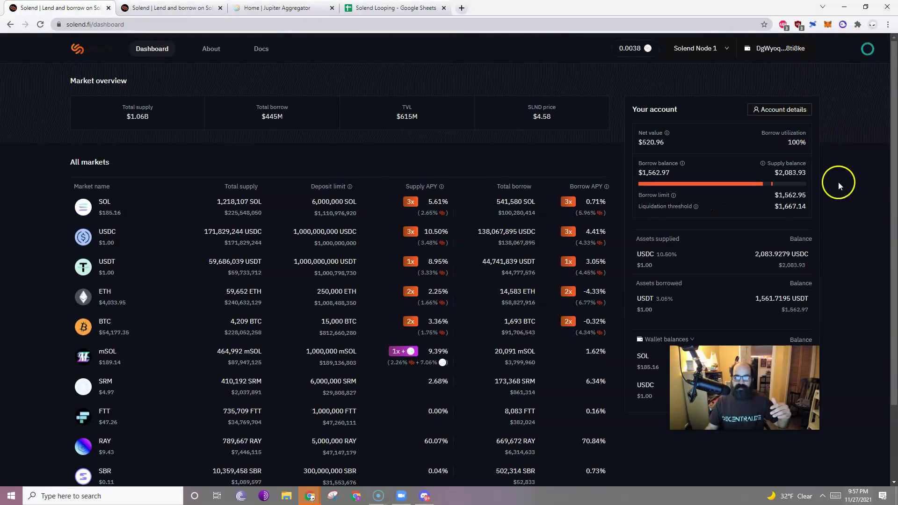
scroll(840, 192, down, 2)
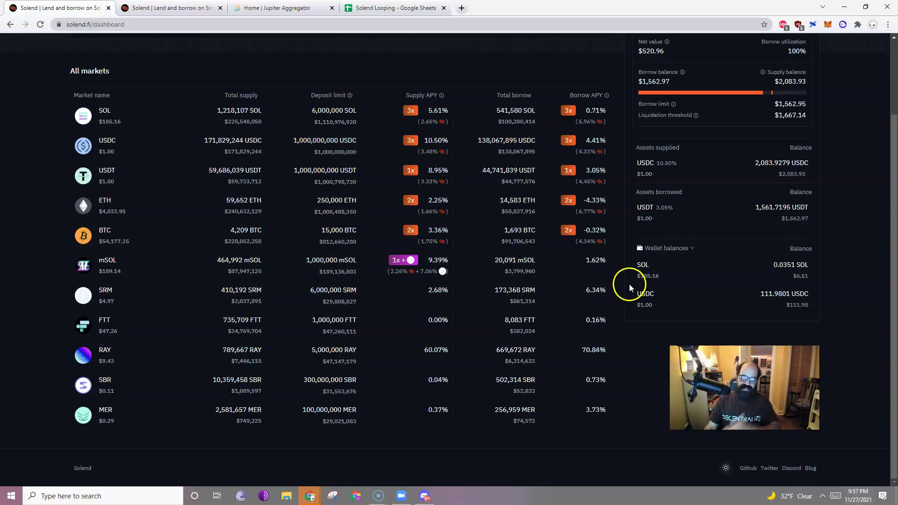
Check the Solend Looping spreadsheet, then supply the full wallet balance of 111.980101 USDC to Solend's USDC market and approve the transaction.
click(395, 8)
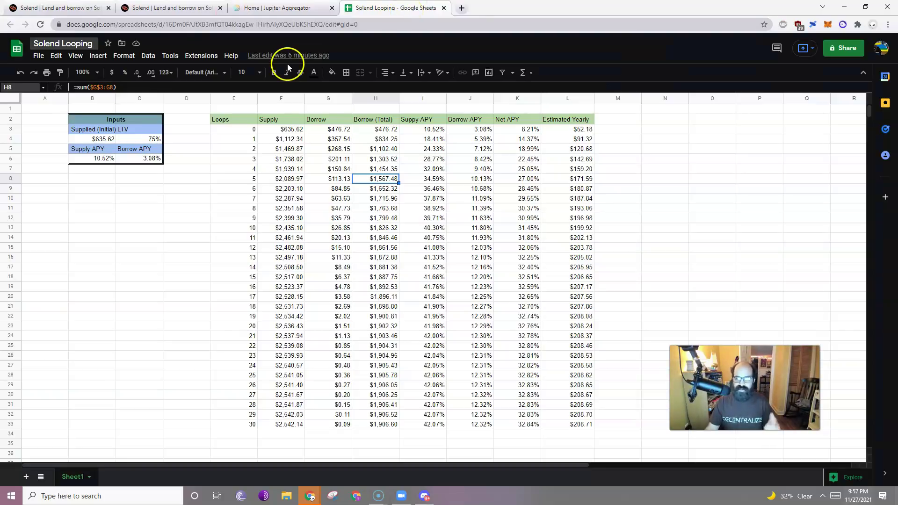
click(73, 14)
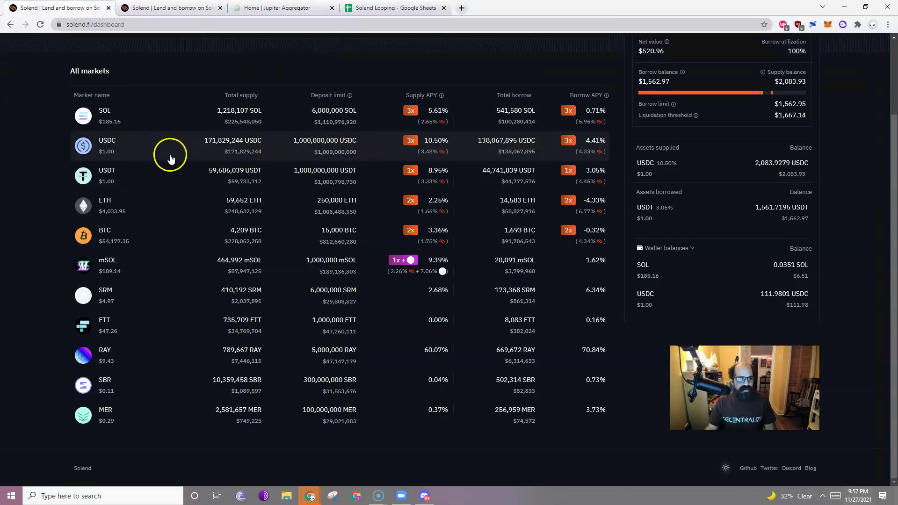
click(155, 150)
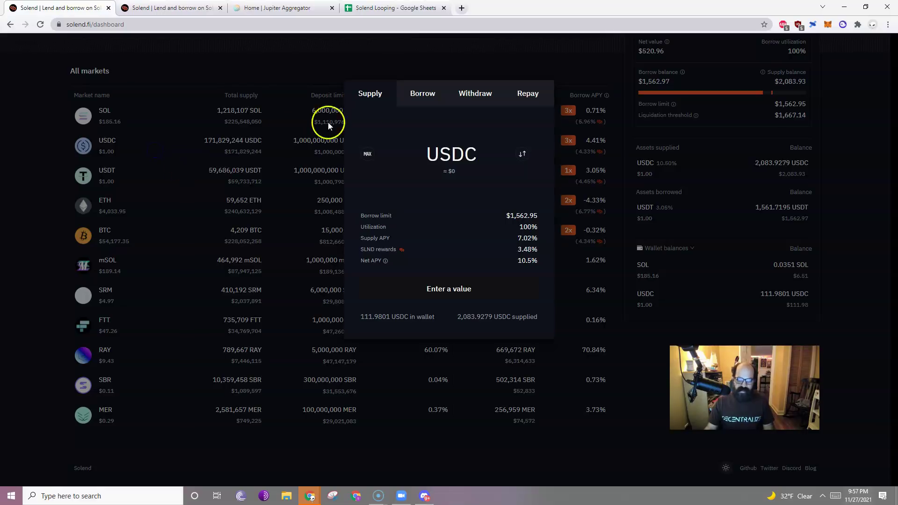
click(371, 160)
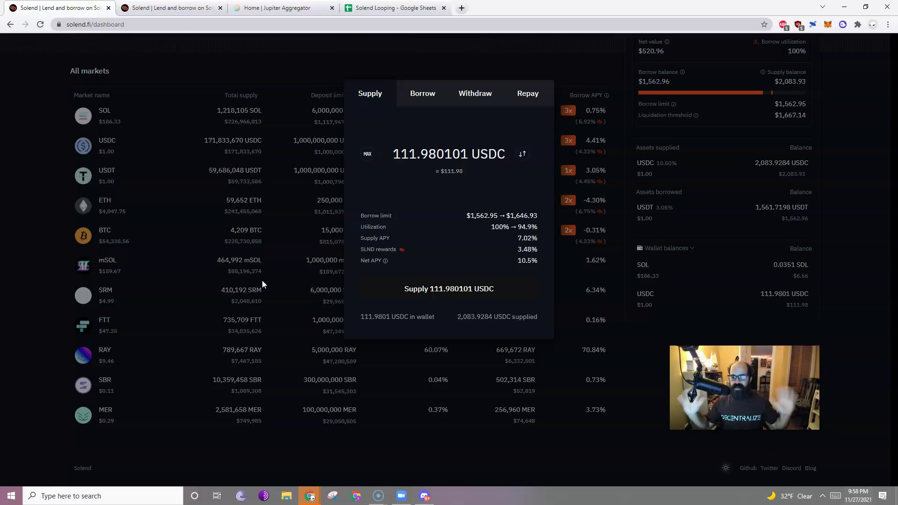
click(462, 289)
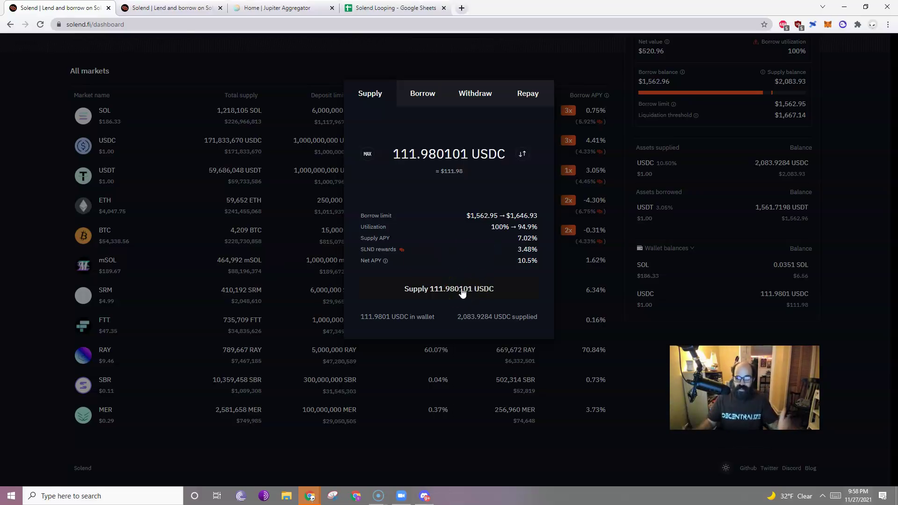
click(475, 287)
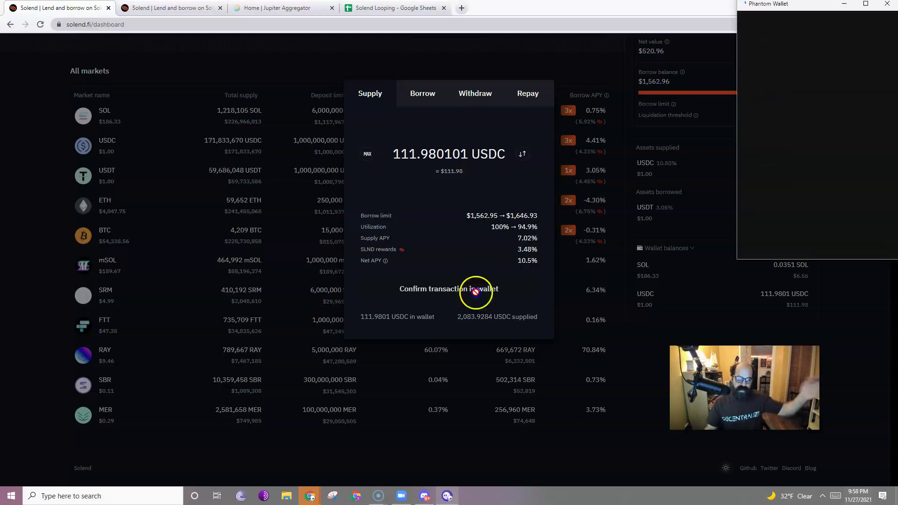
click(871, 247)
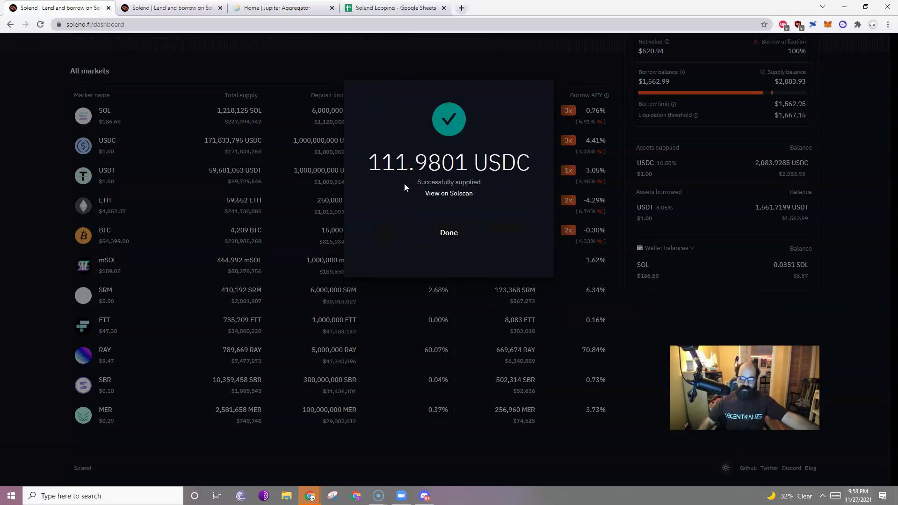
click(463, 235)
Reload the Solend dashboard and reconnect the Phantom wallet to refresh the account figures.
scroll(808, 208, up, 2)
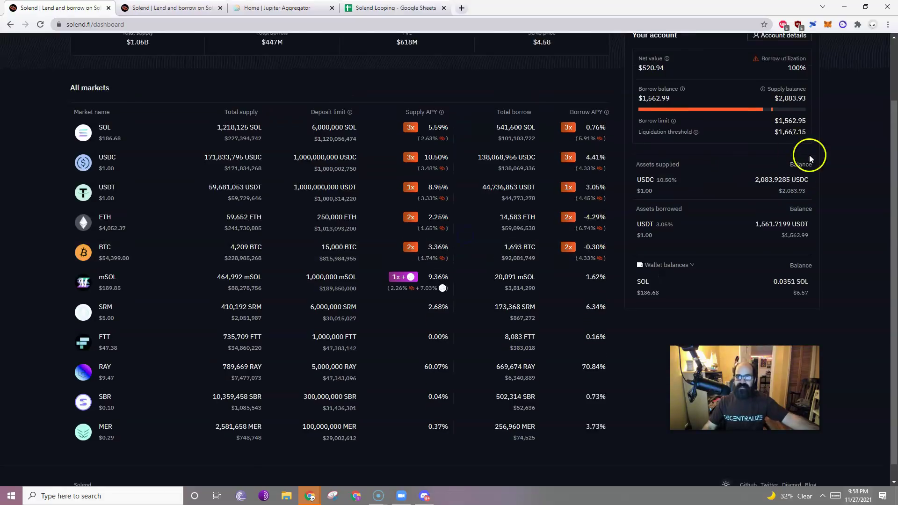
click(41, 24)
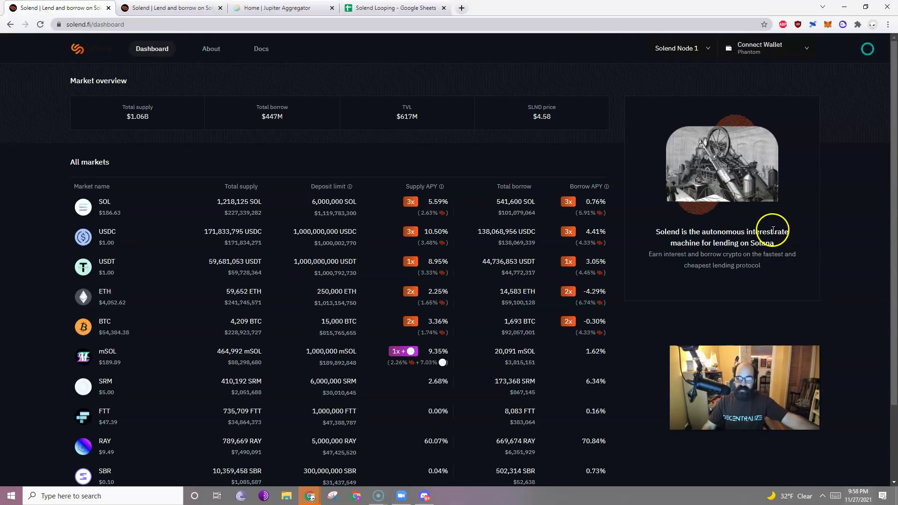
click(783, 50)
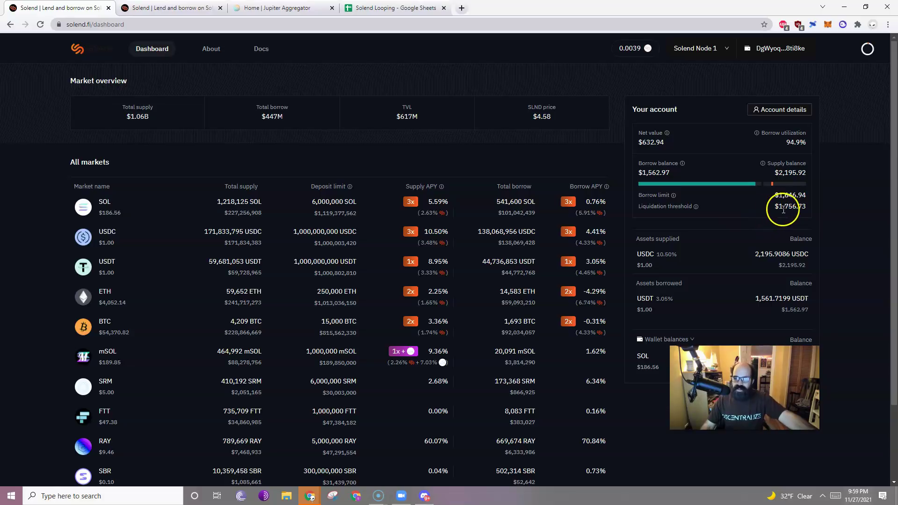
Examine the account's liquidation threshold, its supplied USDC balance and its borrowed USDT balance.
drag(778, 207, 809, 211)
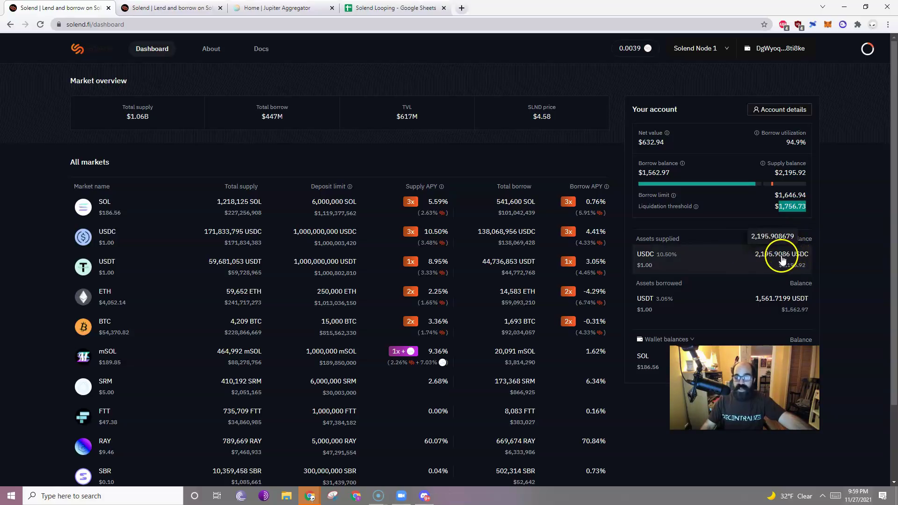
double_click(795, 208)
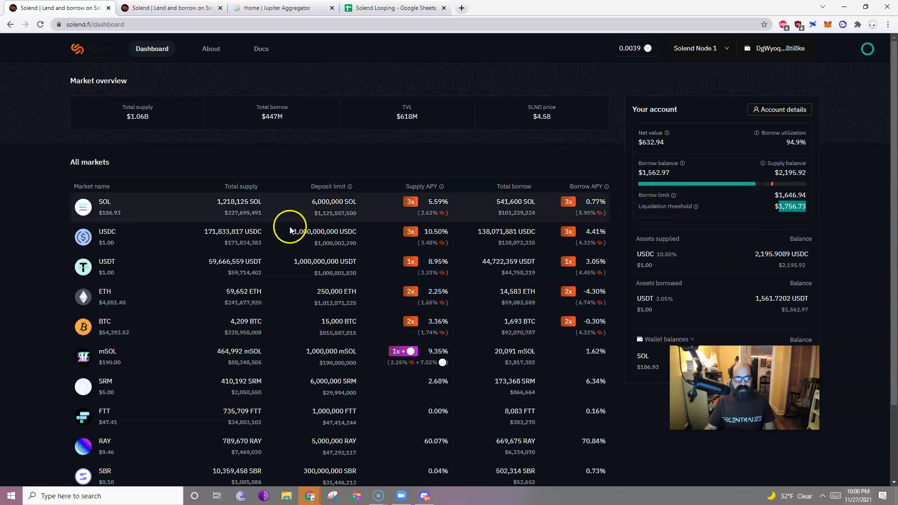
click(13, 188)
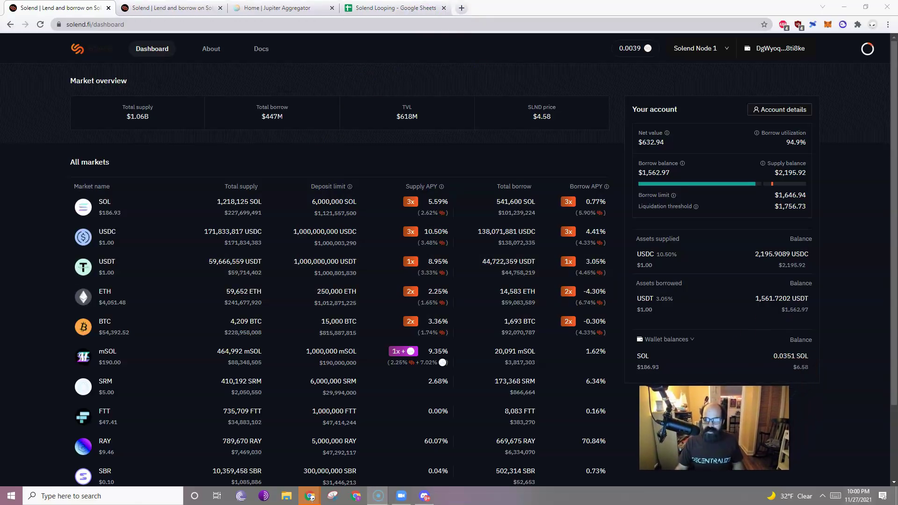
mouse_move(756, 255)
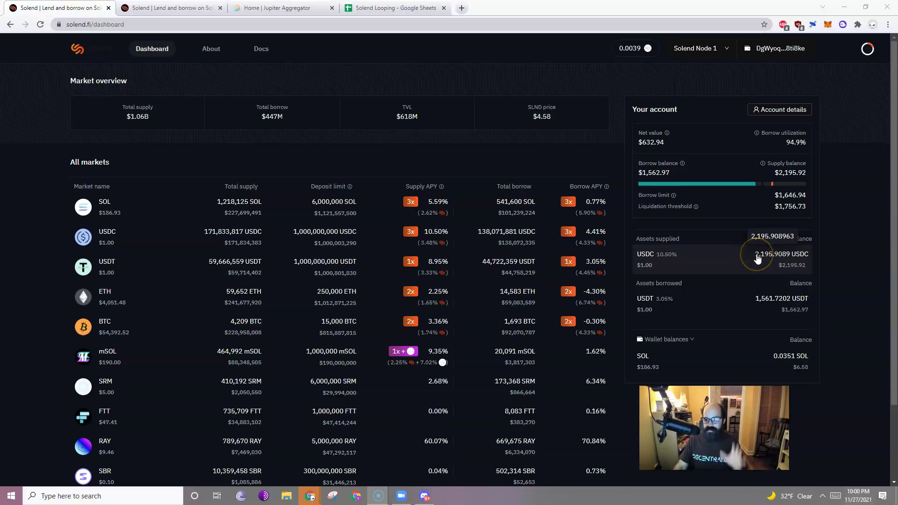
click(755, 260)
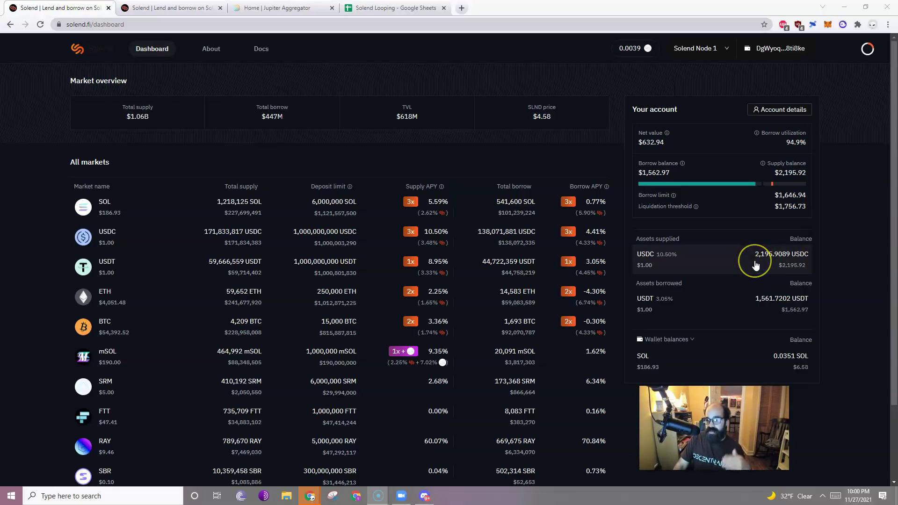
click(766, 305)
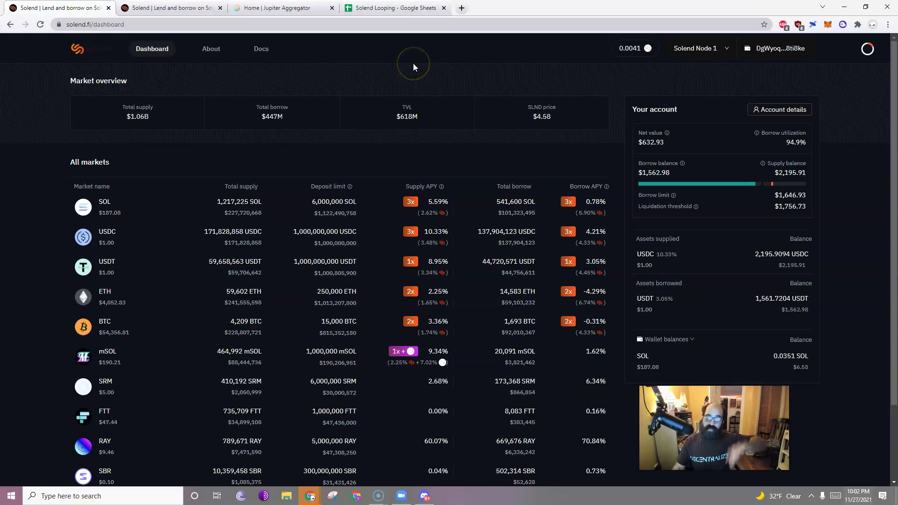
Go to drive.google.com in a new browser tab and open the Loop Calculator Basic spreadsheet.
click(463, 8)
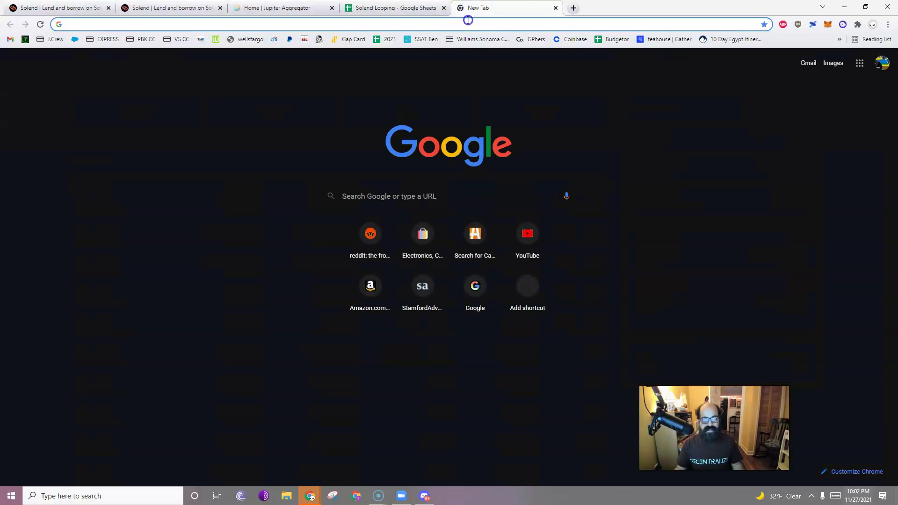
click(112, 26)
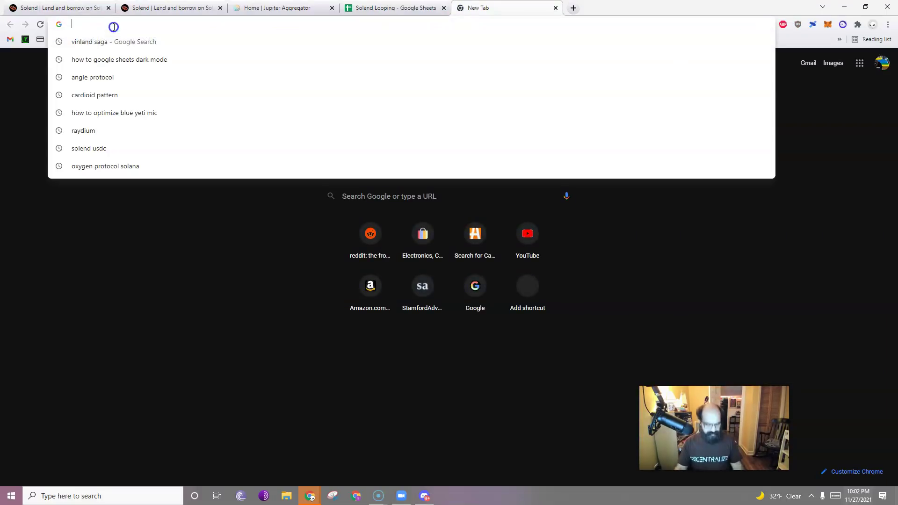
text(drive.google.com)
key(Return)
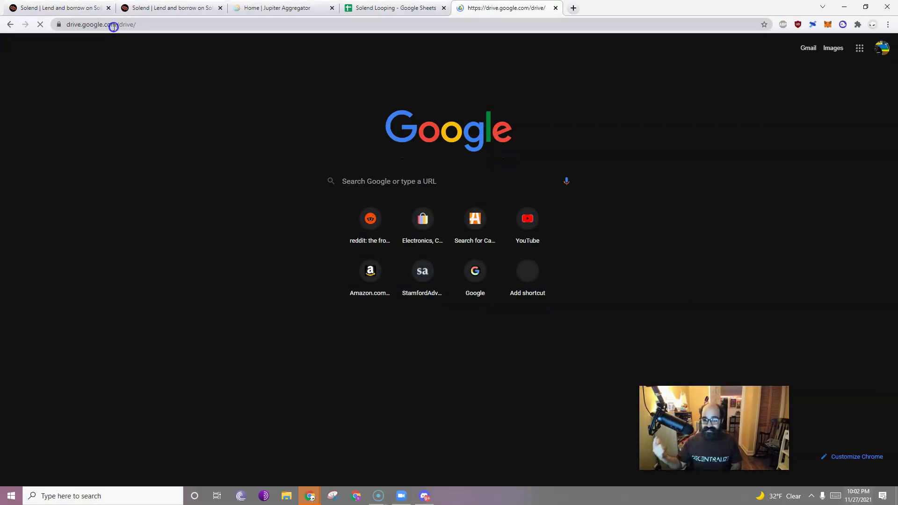
click(164, 147)
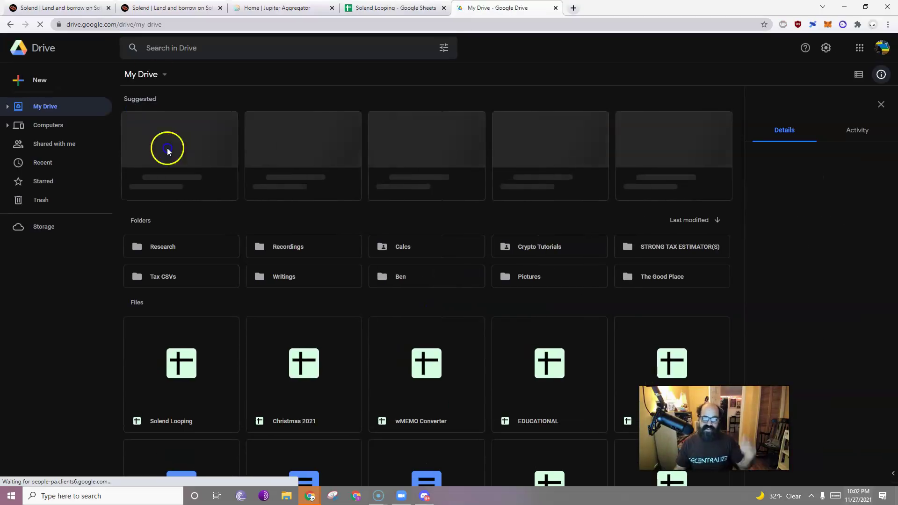
double_click(295, 161)
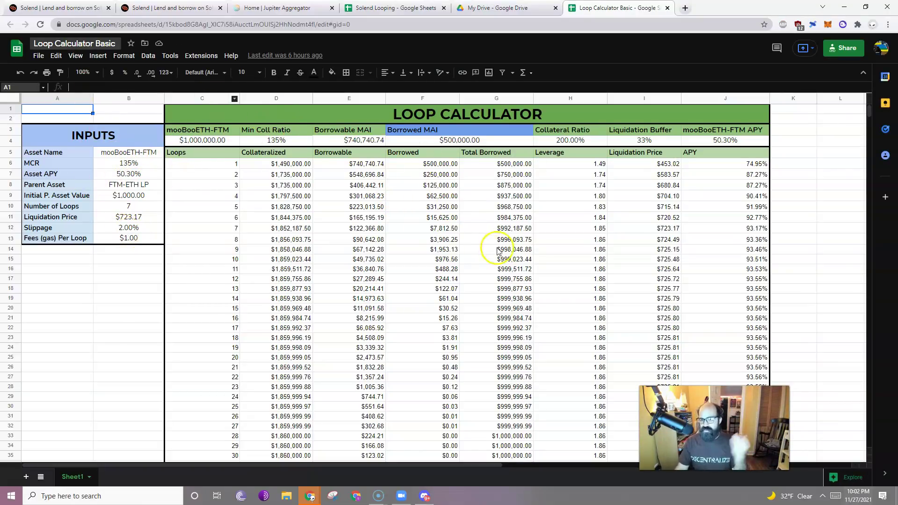
Review the Loop Calculator's inputs from asset name to initial asset value, and examine the APY column across the loops.
click(128, 152)
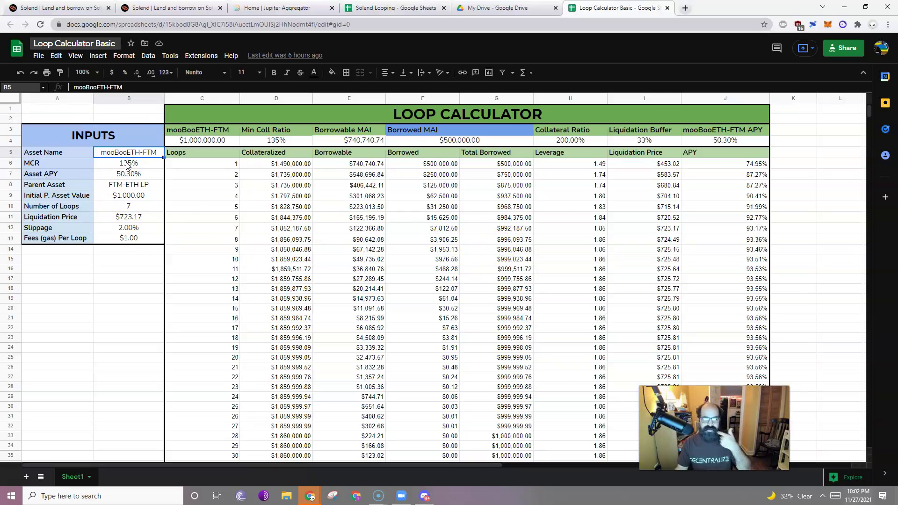
click(132, 157)
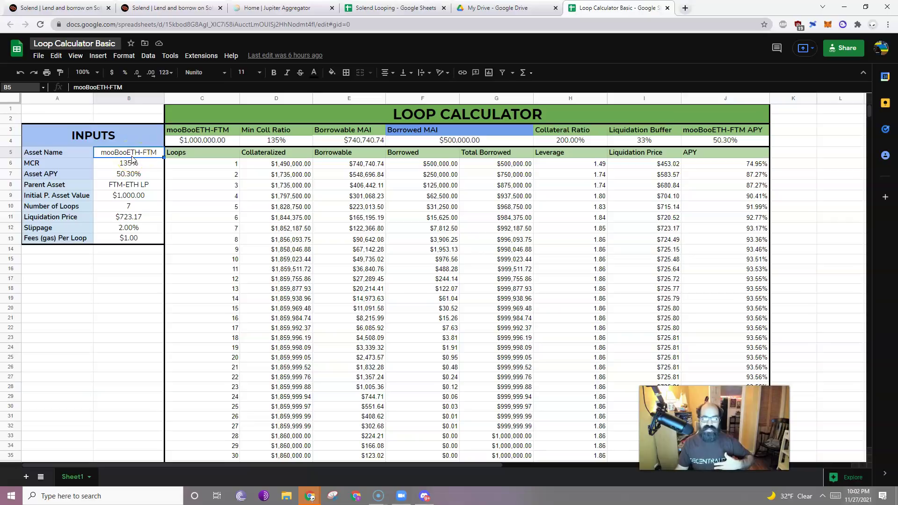
click(127, 174)
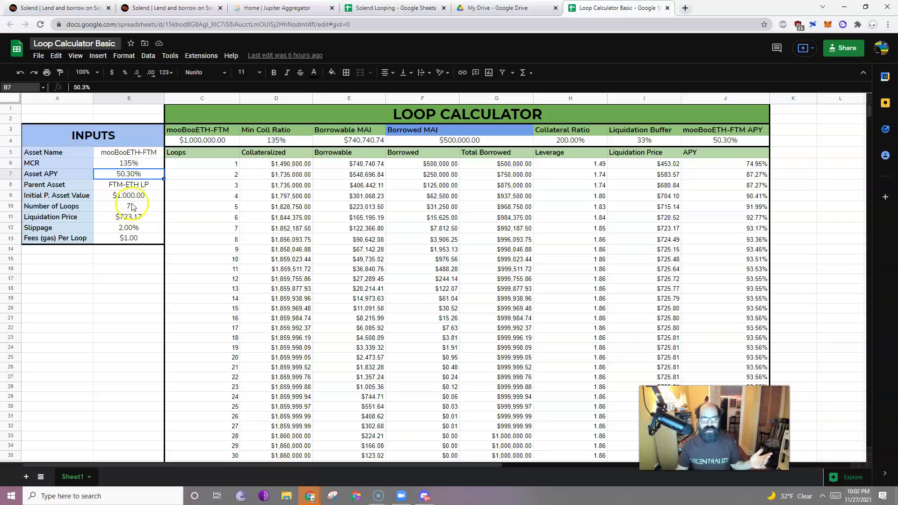
click(138, 186)
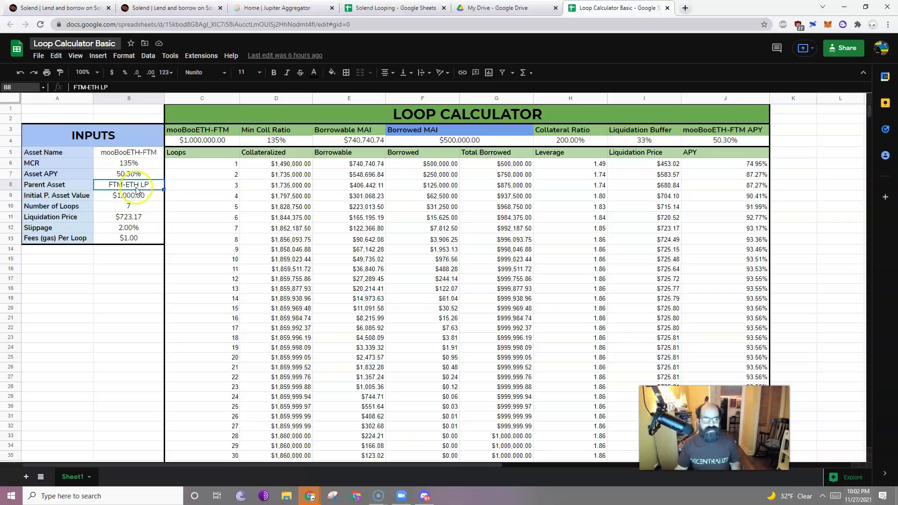
click(143, 198)
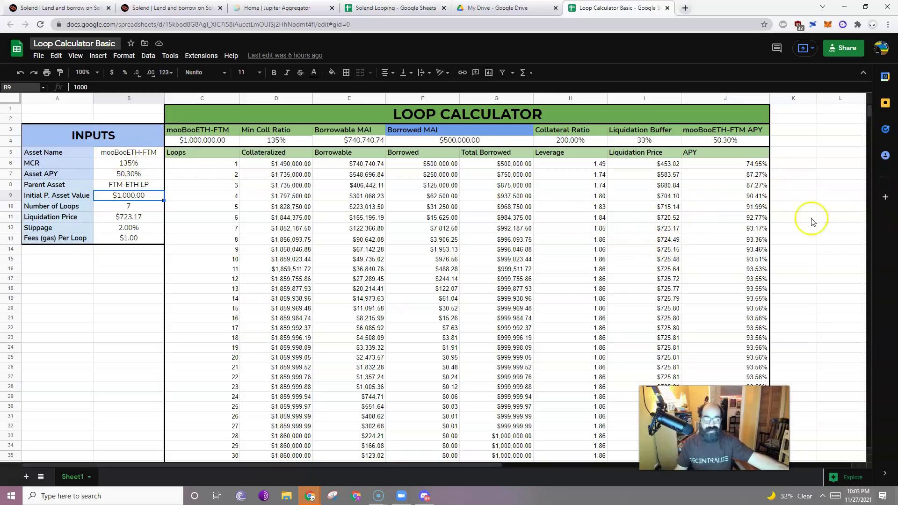
click(746, 280)
scroll(737, 328, down, 6)
click(728, 367)
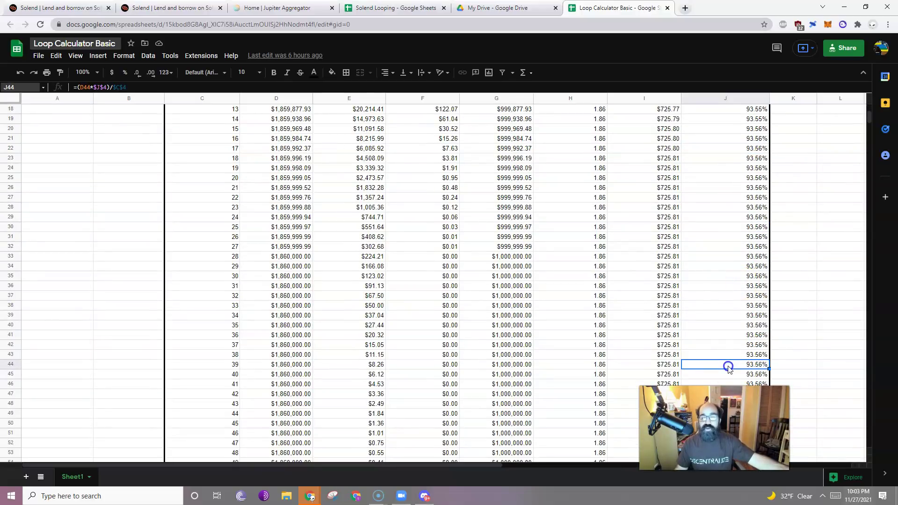
scroll(728, 367, up, 6)
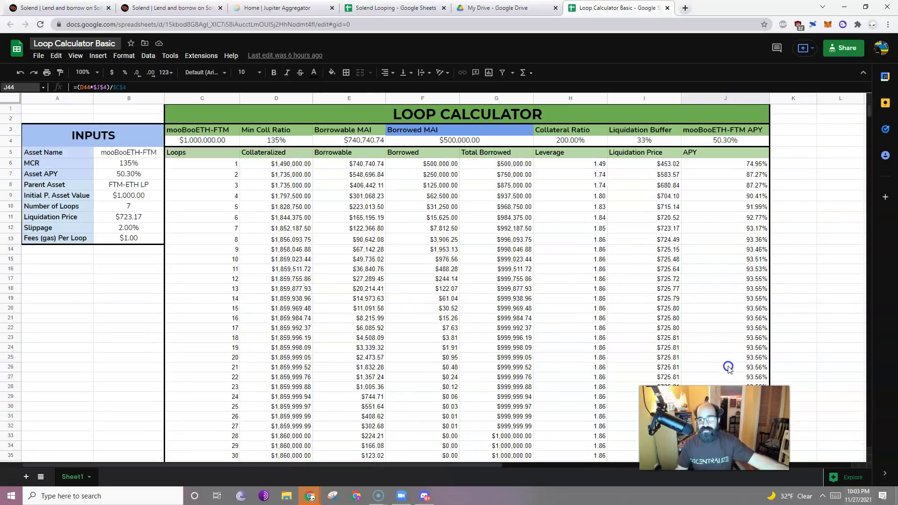
click(128, 187)
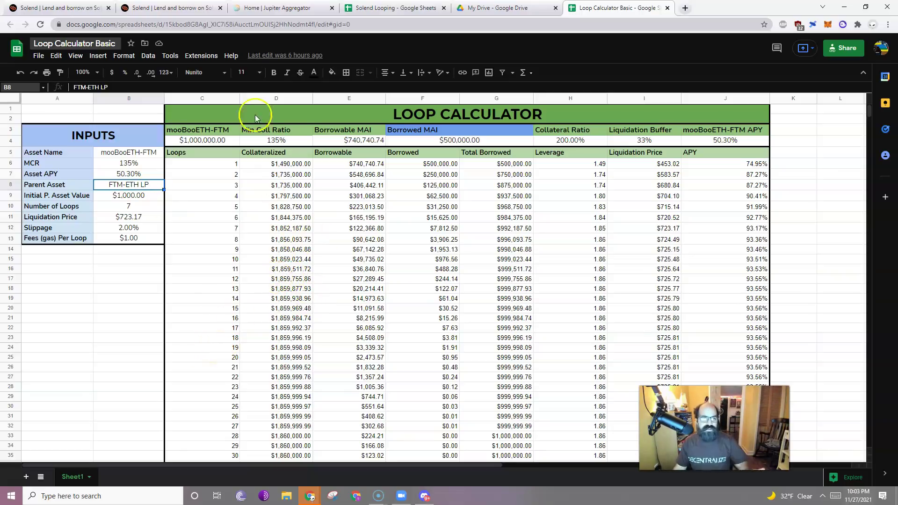
Switch to the Solend Looping spreadsheet and select the loop 1 row from Loops through Estimated Yearly (E4:L4).
click(396, 8)
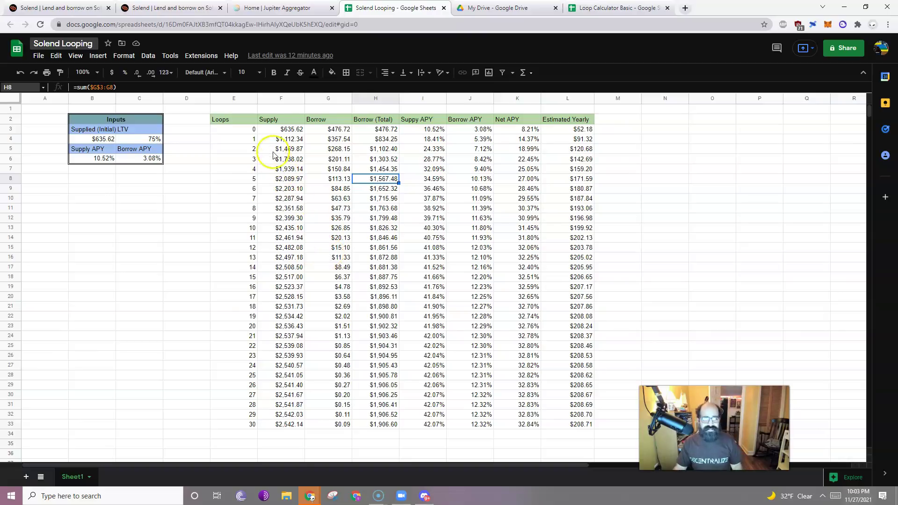
click(241, 140)
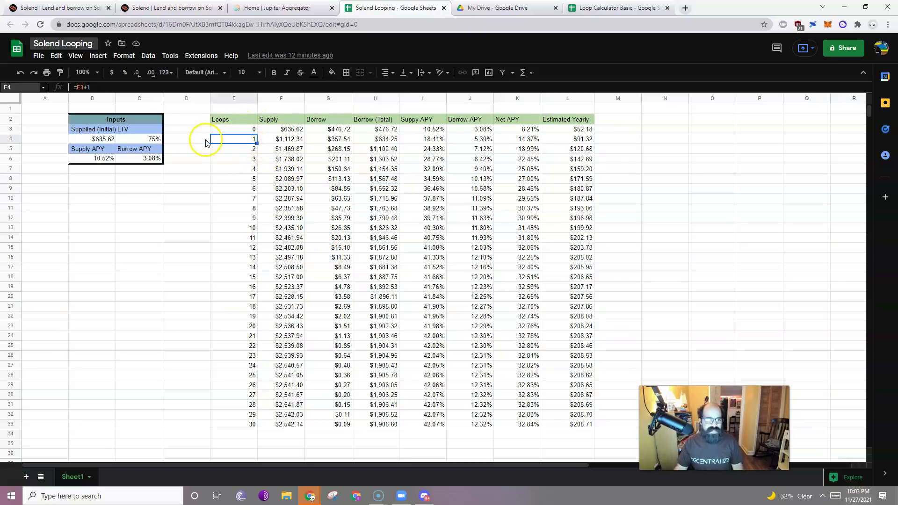
shift+click(578, 138)
right_click(578, 139)
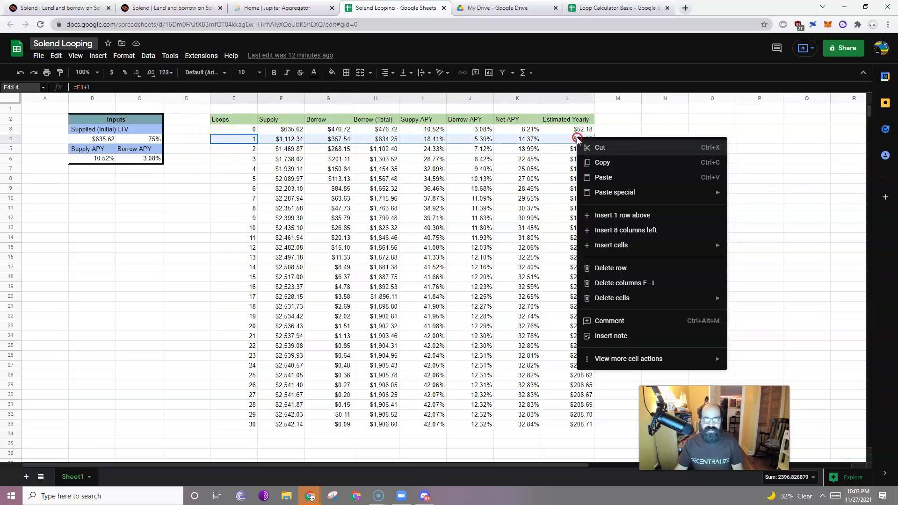
click(646, 216)
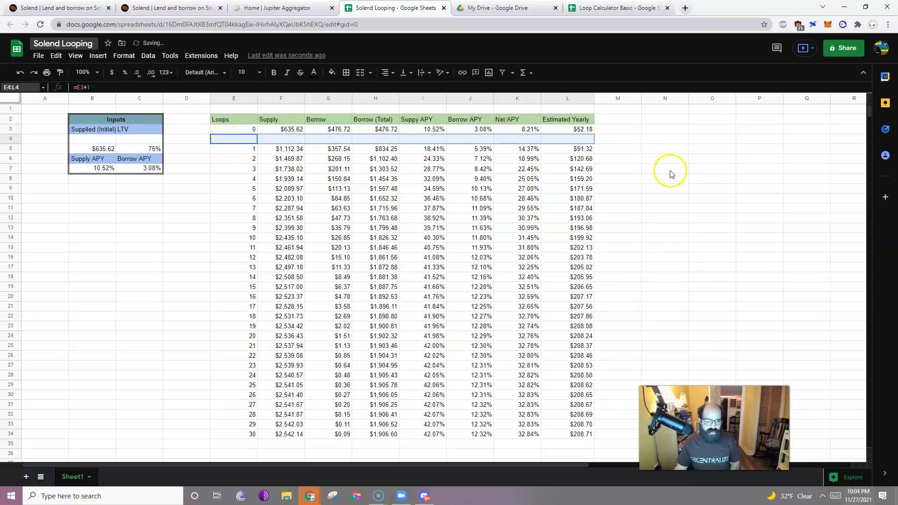
key(ctrl+z)
Insert blank cells at E4:L4 of the loop table, shifting the existing cells down.
right_click(241, 139)
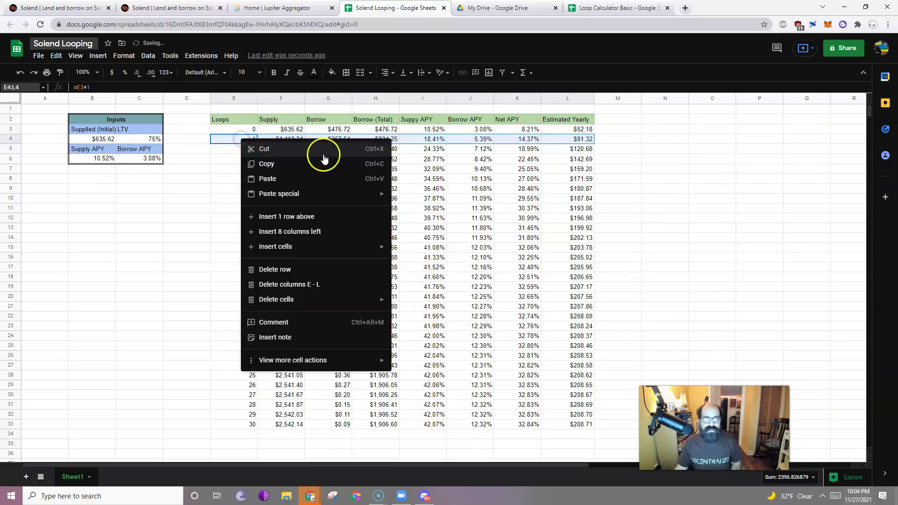
mouse_move(321, 246)
click(484, 262)
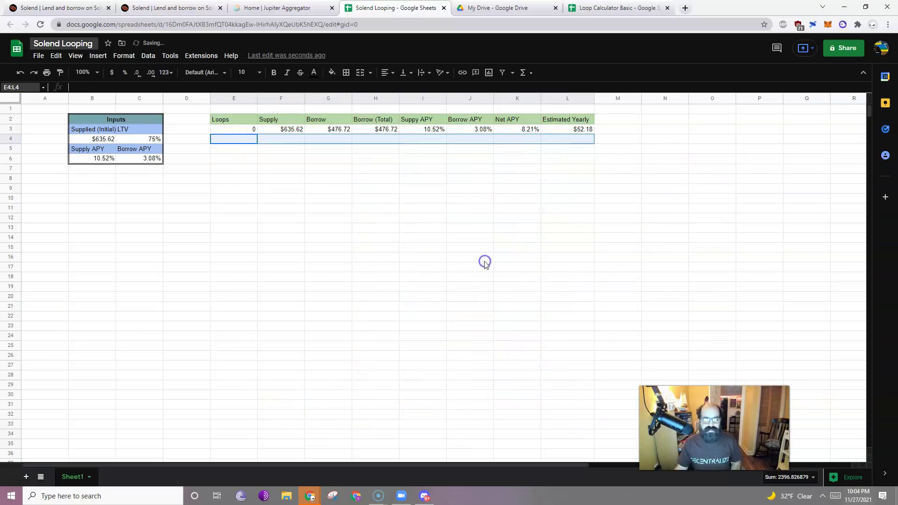
Enter loop number 1 in E4 and set its Supply in F4 to loop 0's supply plus loop 0's total borrow.
click(245, 139)
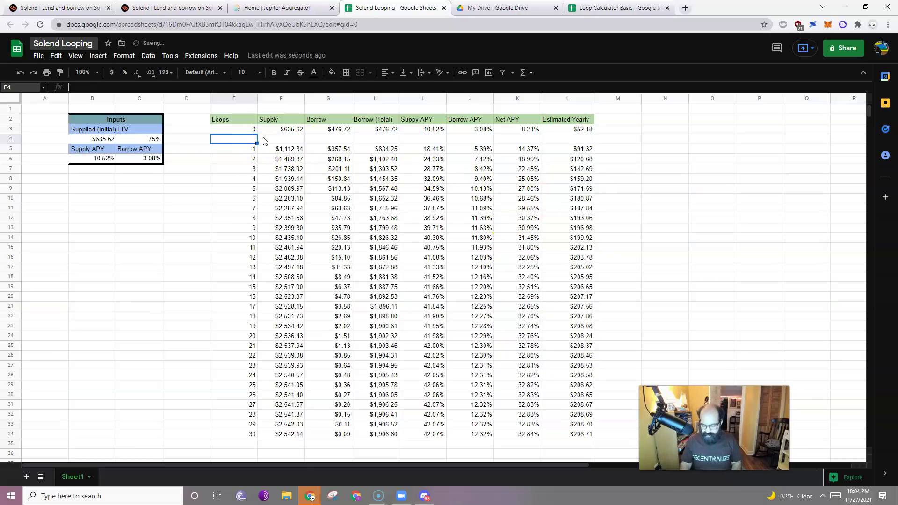
text(1)
key(Return)
key(Up)
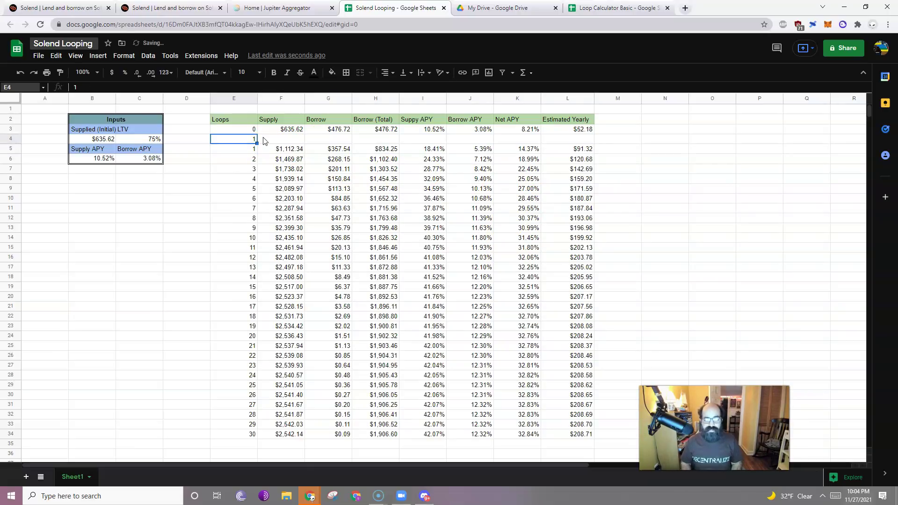
click(264, 141)
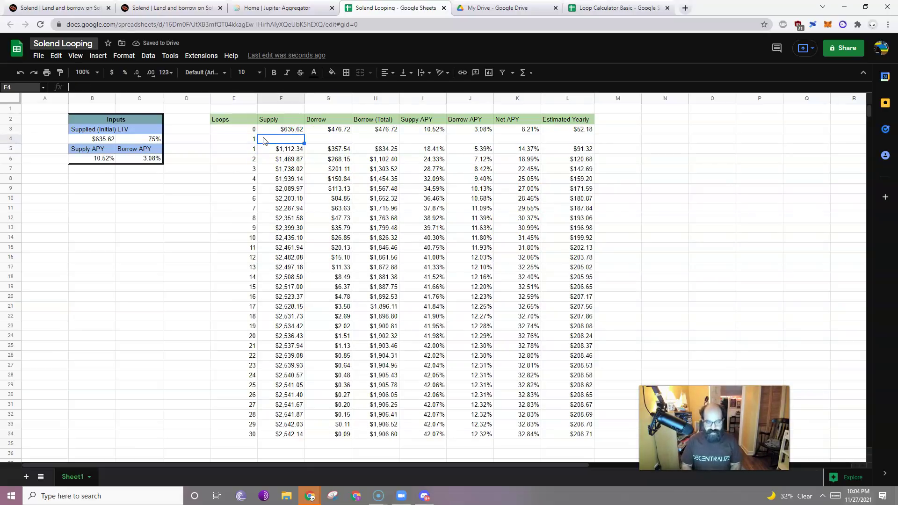
text(=)
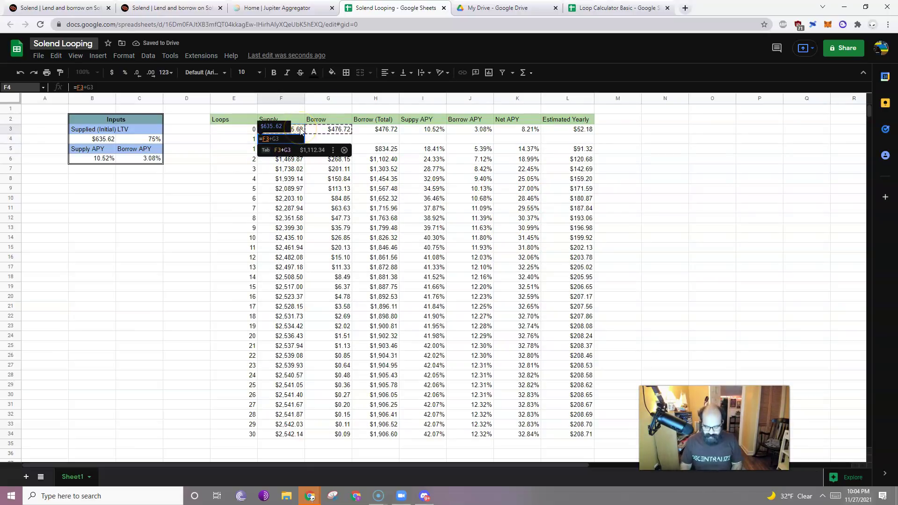
click(382, 133)
key(Return)
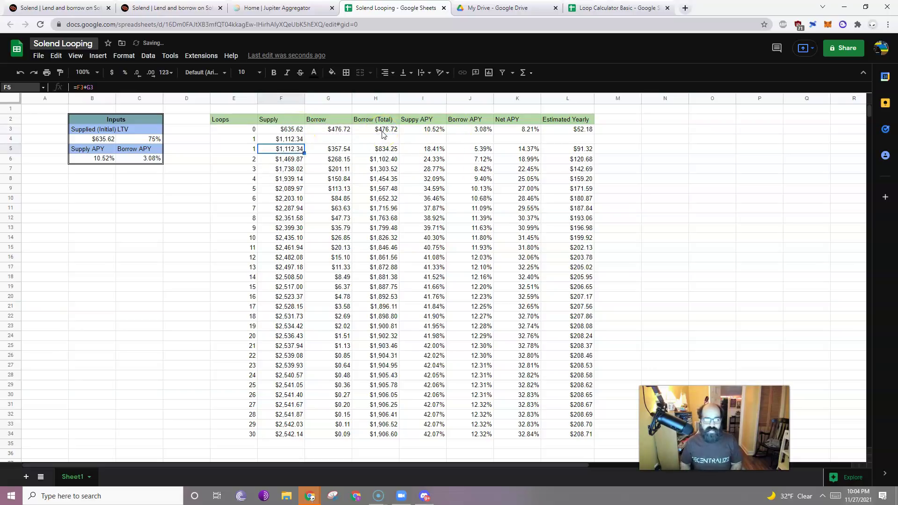
Fill the new loop 1 row's Borrow cell G4 with the formula =G3*$C$4.
key(Up)
key(Right)
click(339, 131)
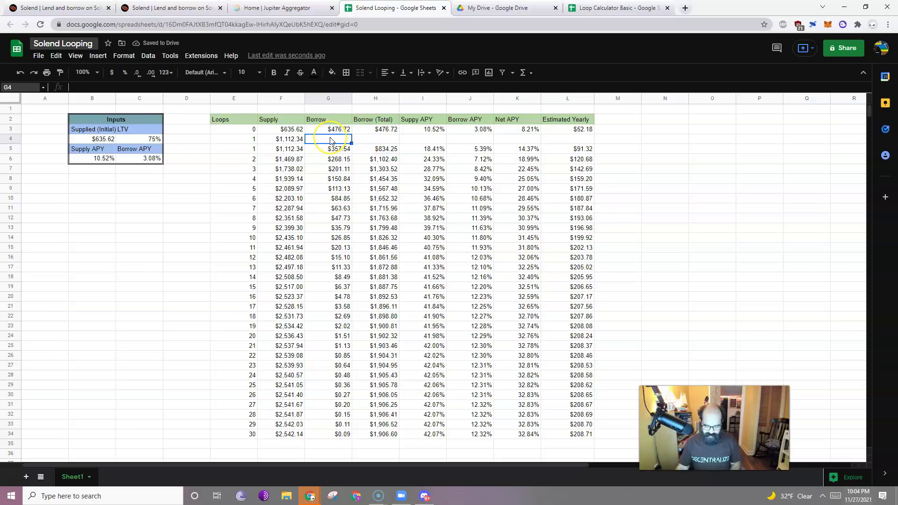
text(=)
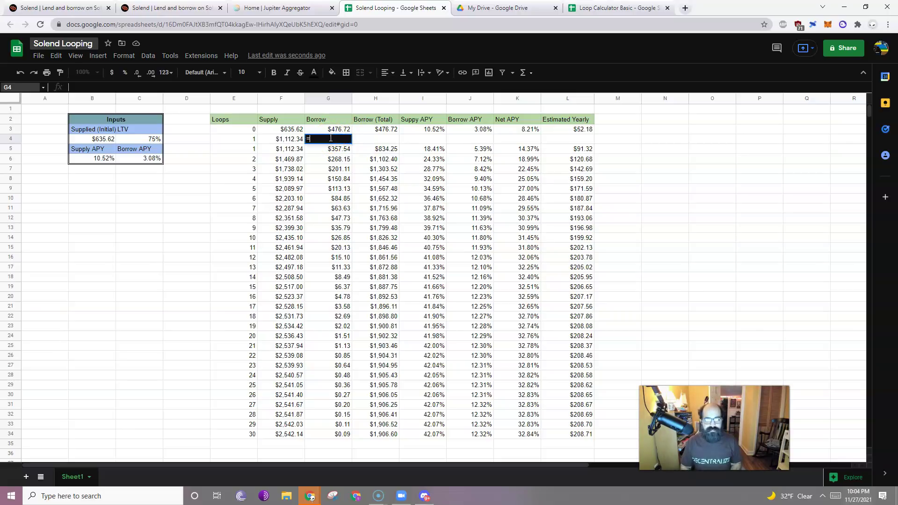
click(333, 131)
key(Tab)
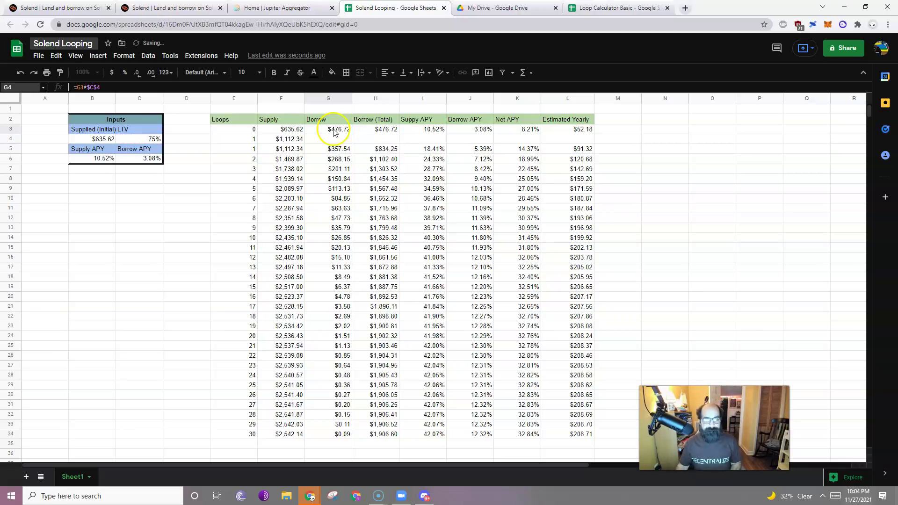
click(346, 135)
Replace the Borrow formula in G4 with =F3*$C$4, multiplying loop 0's supply by the LTV.
click(341, 139)
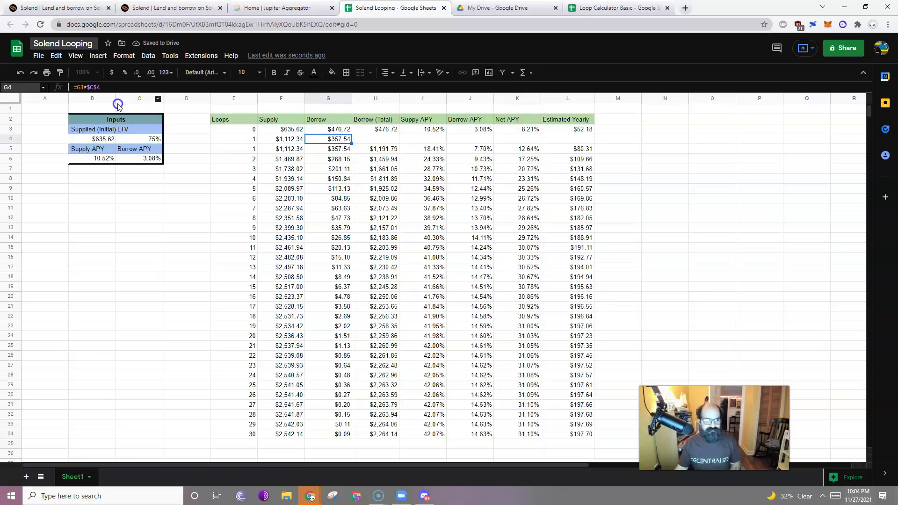
drag(81, 88, 151, 89)
key(BackSpace)
key(Return)
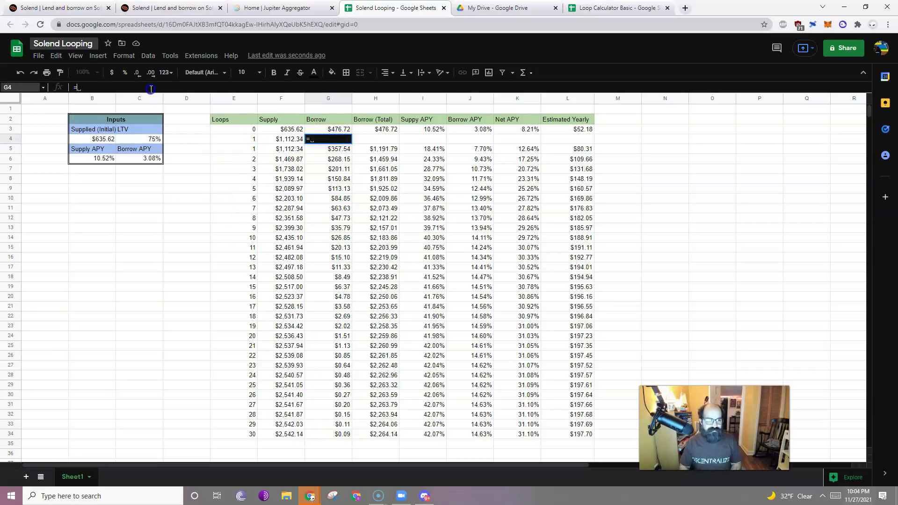
key(Return)
key(BackSpace)
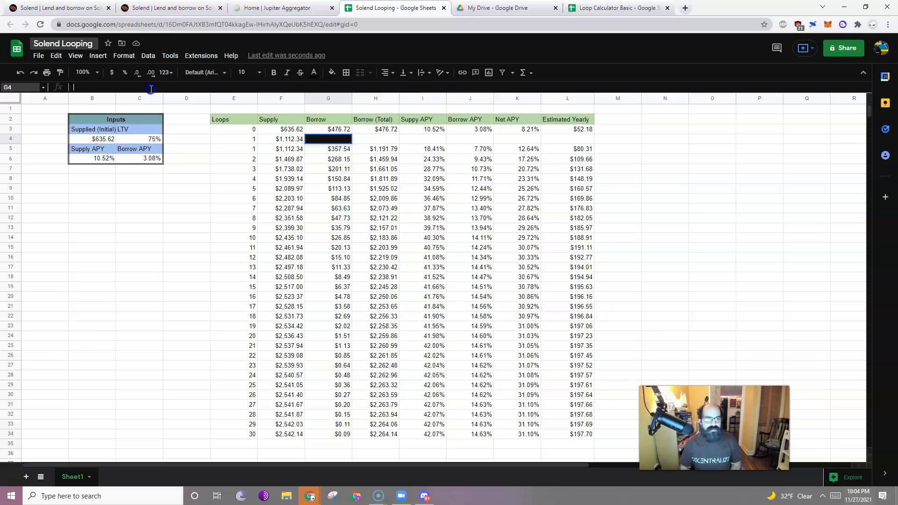
text(=)
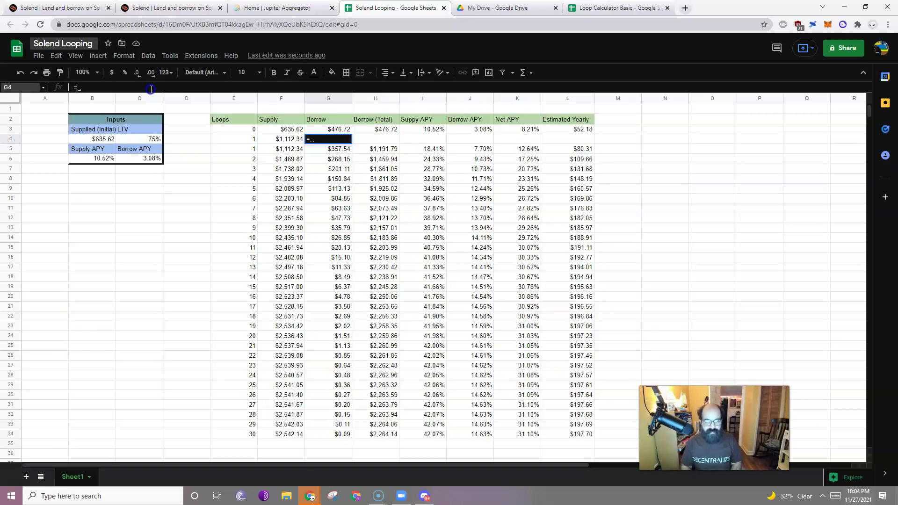
click(293, 130)
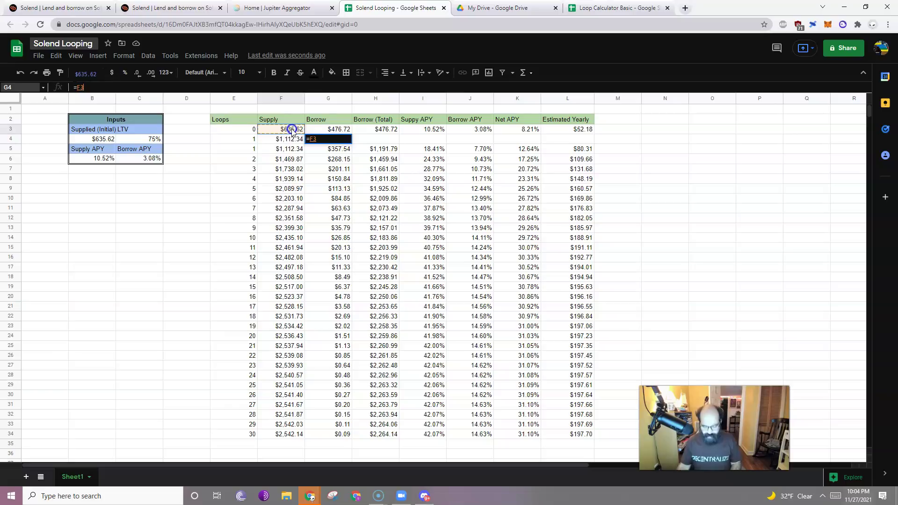
text(*)
click(143, 140)
key(F4)
key(Return)
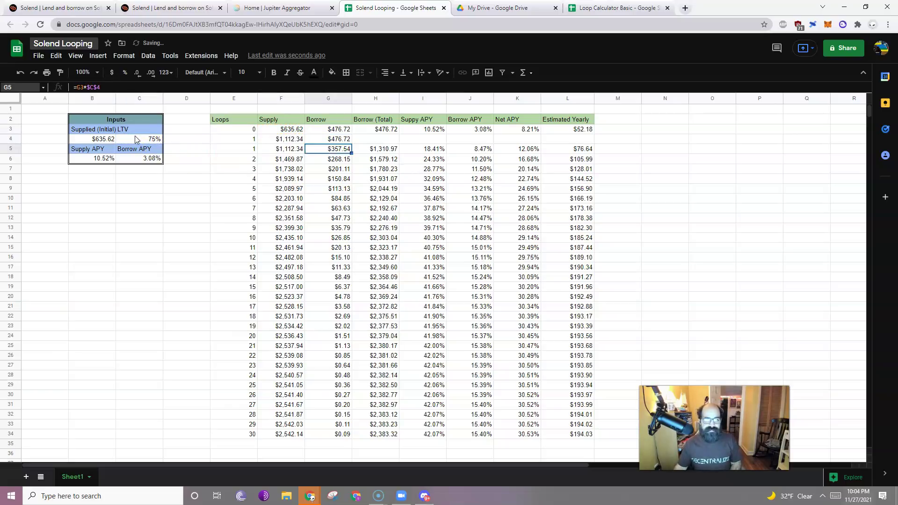
Check the Borrow (Total) formula in H5, and set the new row's total in H4 to =G4.
click(376, 139)
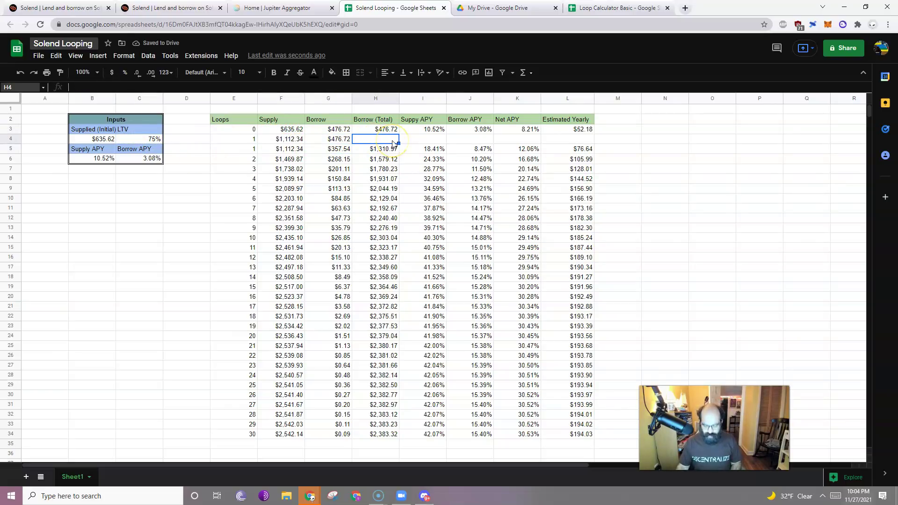
click(394, 149)
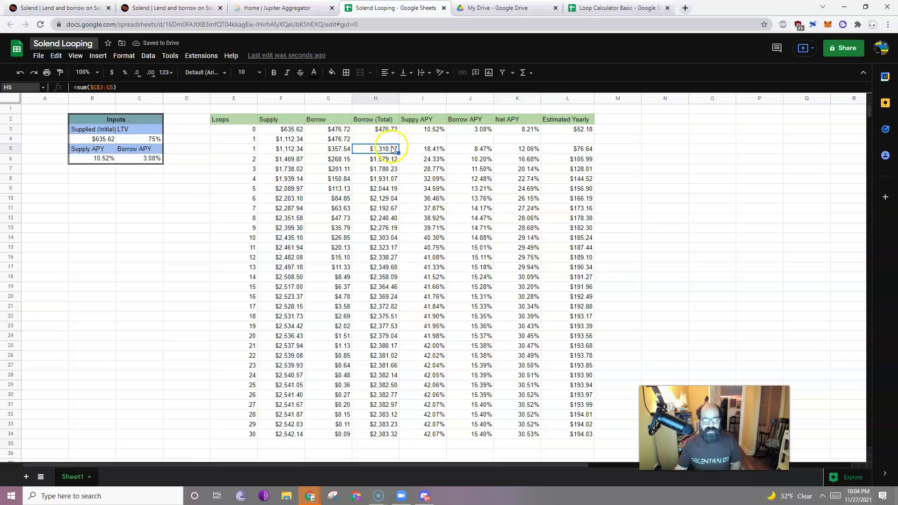
click(393, 140)
text(=)
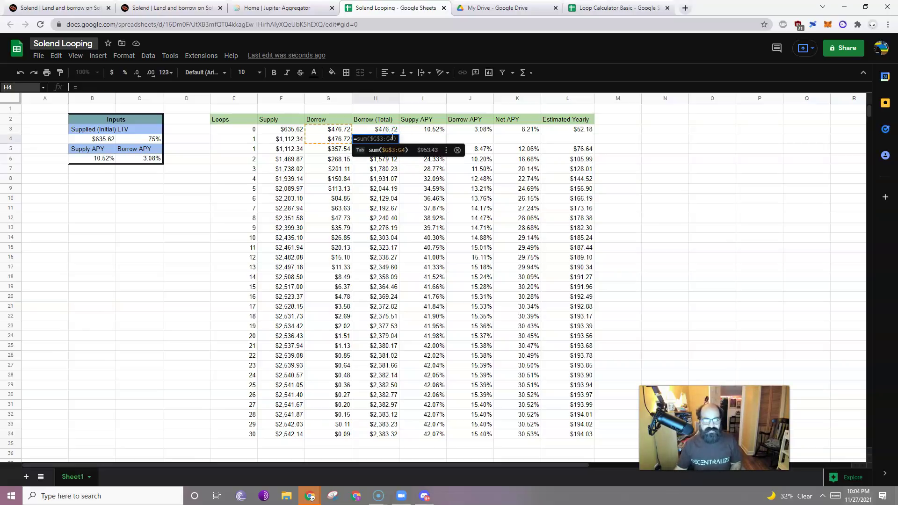
click(336, 140)
key(Return)
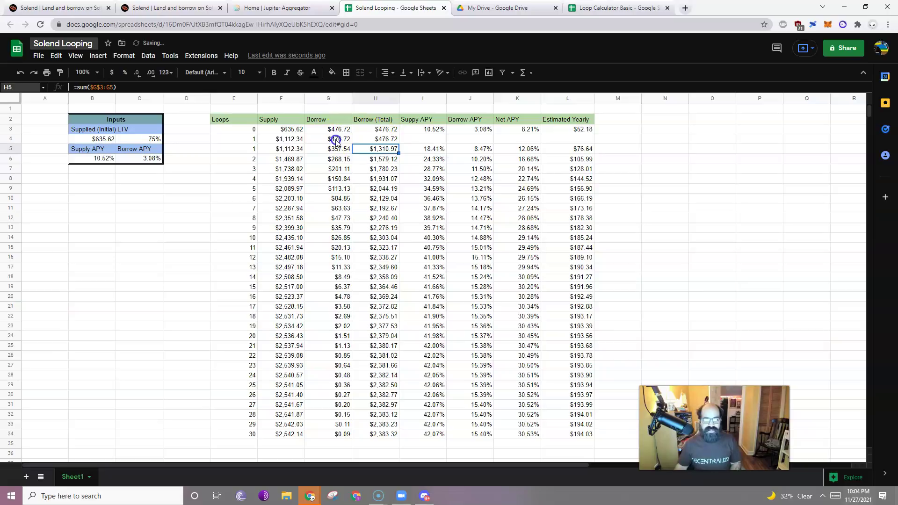
Copy the Supply APY formula from I5 up into the new row's cell I4.
click(421, 142)
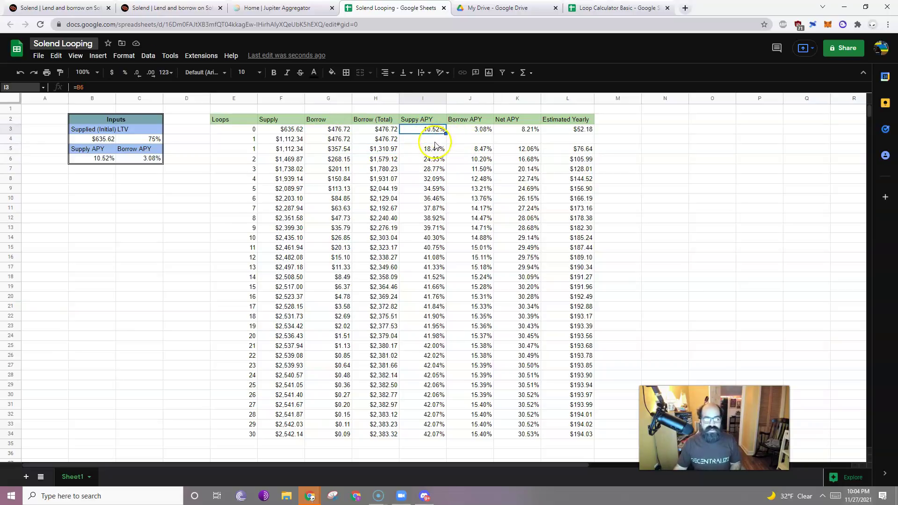
click(434, 150)
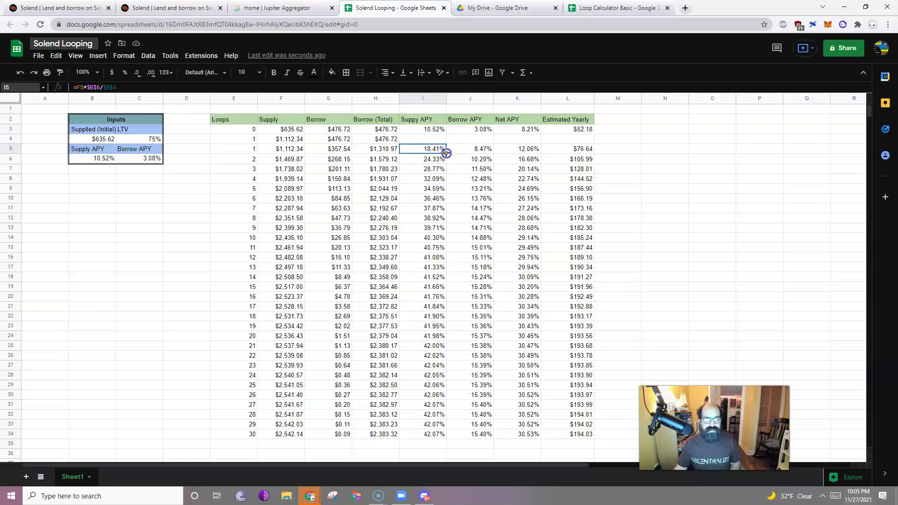
drag(447, 140, 446, 140)
click(442, 140)
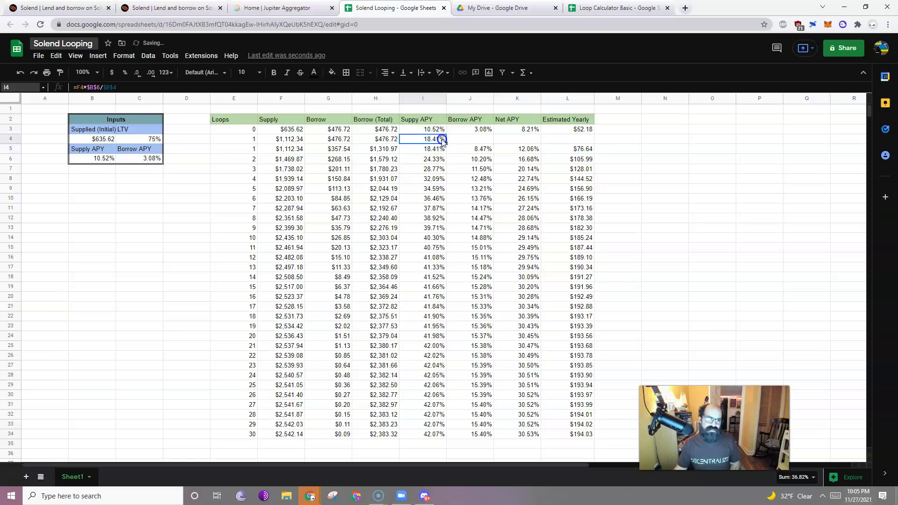
click(286, 139)
Copy the Borrow APY formula from J5 up into J4 and check it against the total borrow in H4.
click(491, 148)
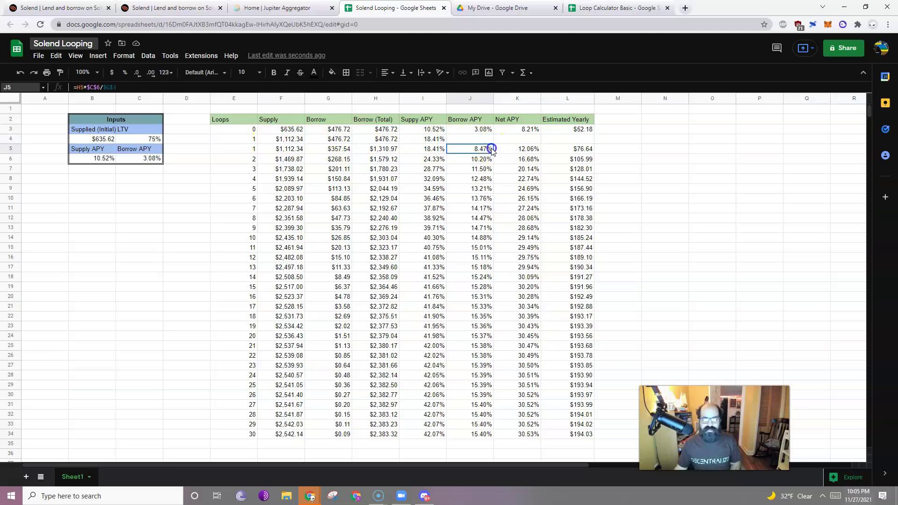
drag(489, 142, 489, 141)
click(637, 140)
click(468, 140)
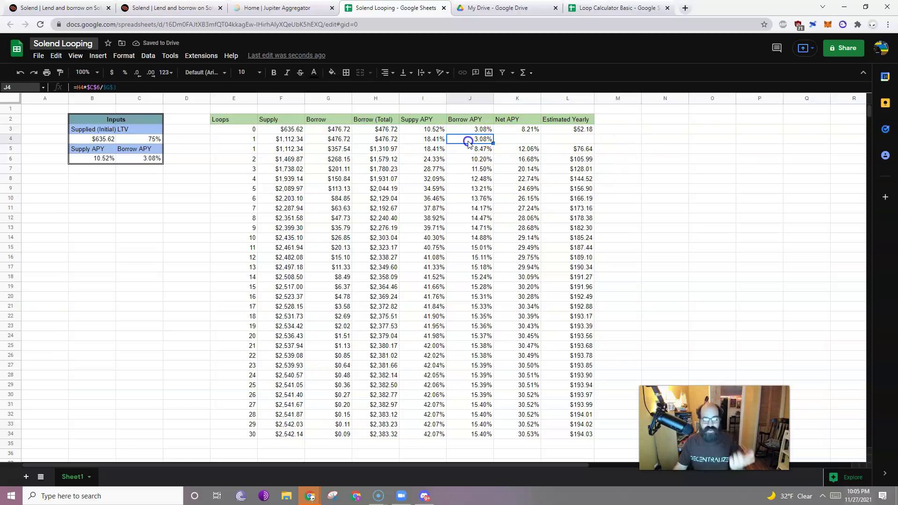
click(386, 140)
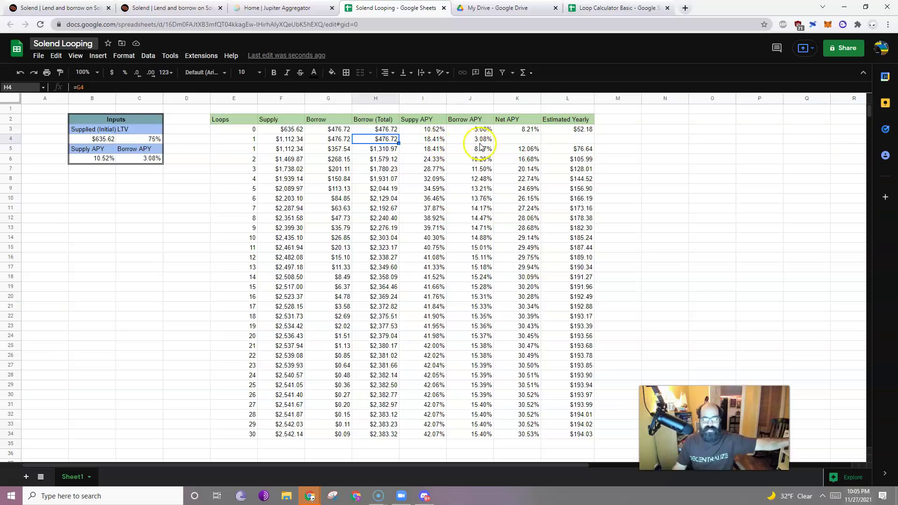
click(524, 148)
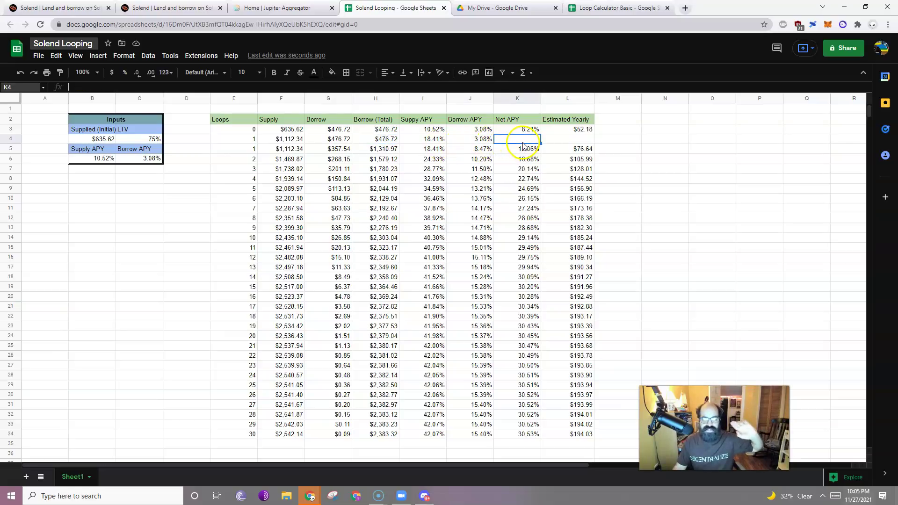
drag(540, 149, 533, 139)
click(571, 142)
click(530, 139)
text(=)
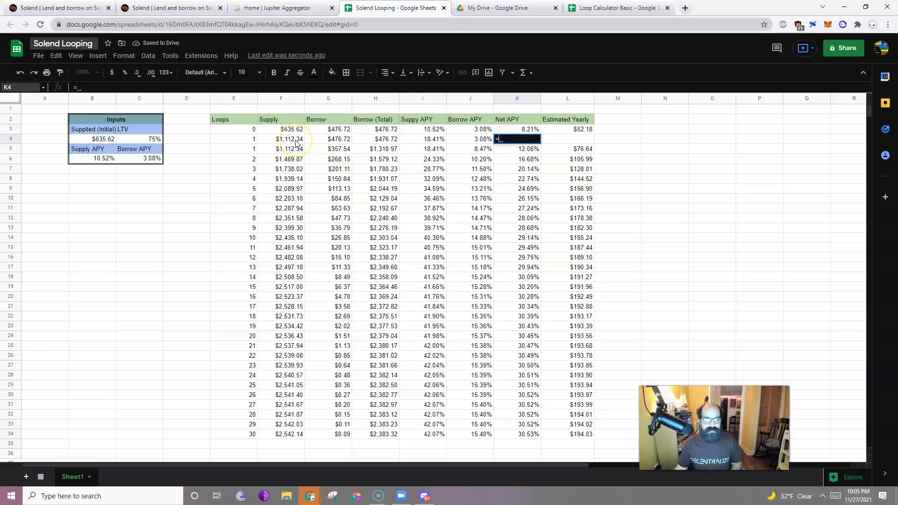
click(568, 139)
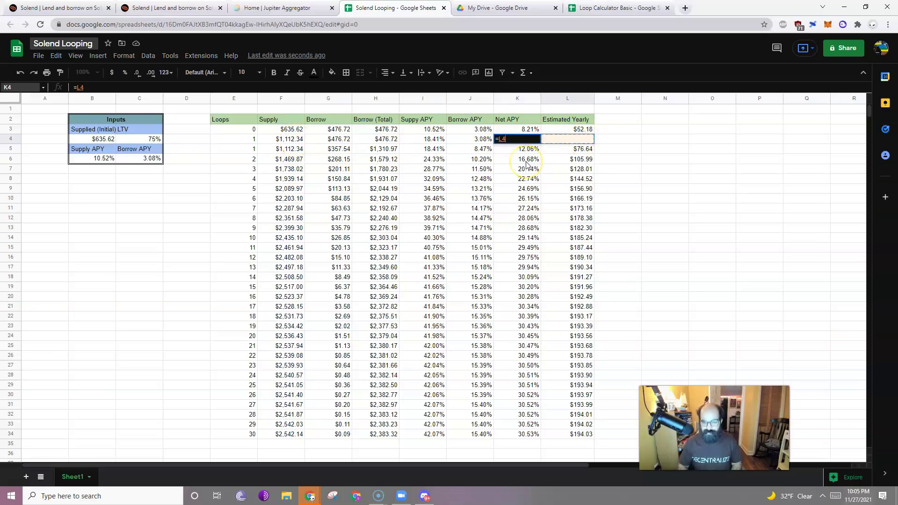
text(\_)
key(Return)
key(Return)
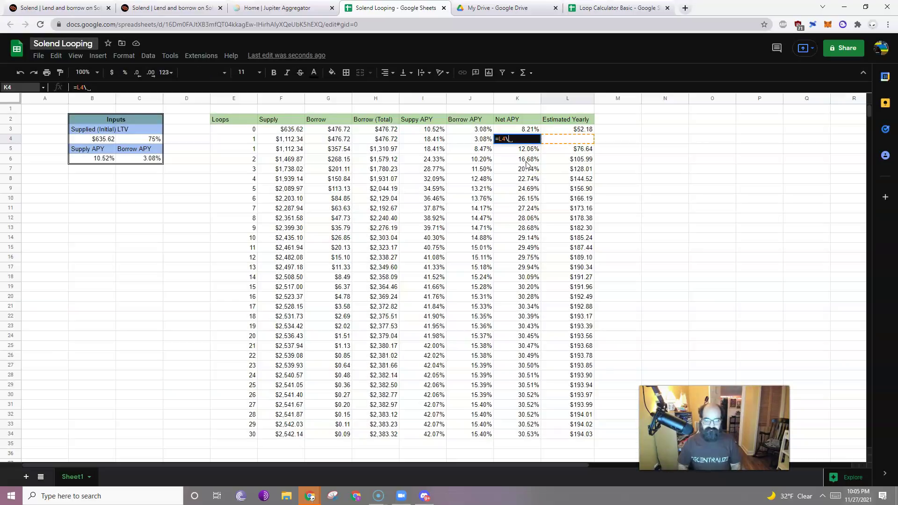
key(Escape)
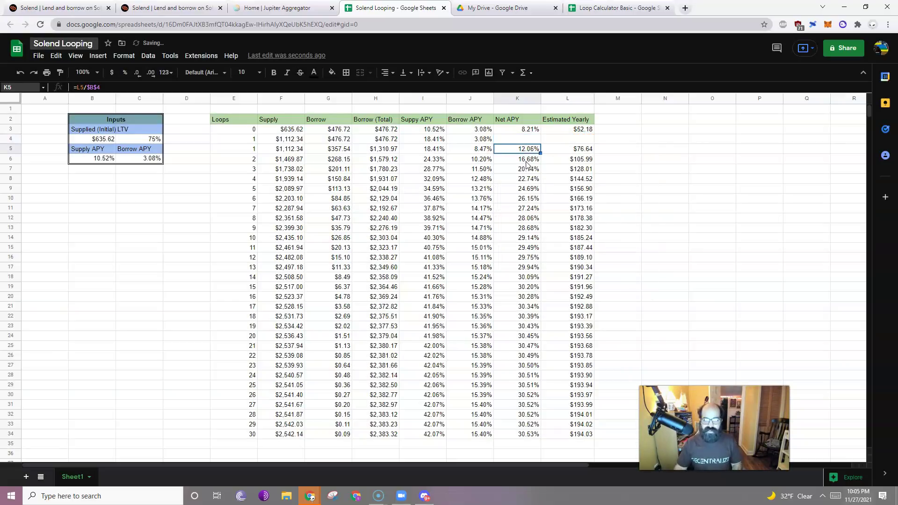
Copy the Estimated Yearly formula from L5 up into L4 and the Net APY formula from K5 up into K4.
click(579, 149)
click(593, 154)
drag(594, 154, 593, 139)
click(626, 149)
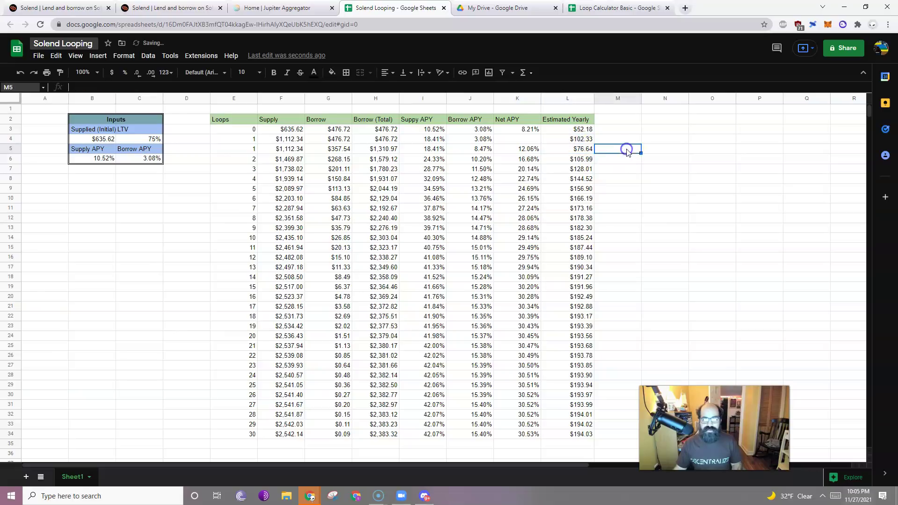
click(520, 148)
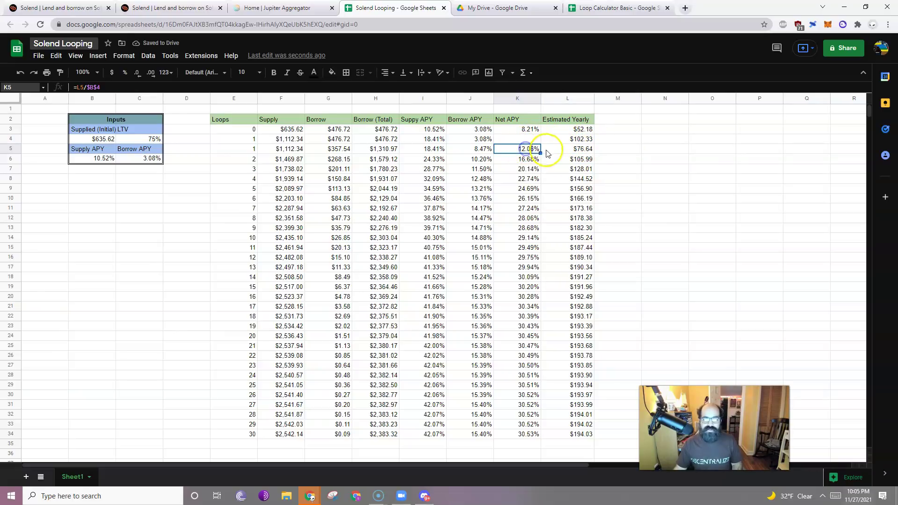
drag(540, 153, 541, 140)
click(650, 149)
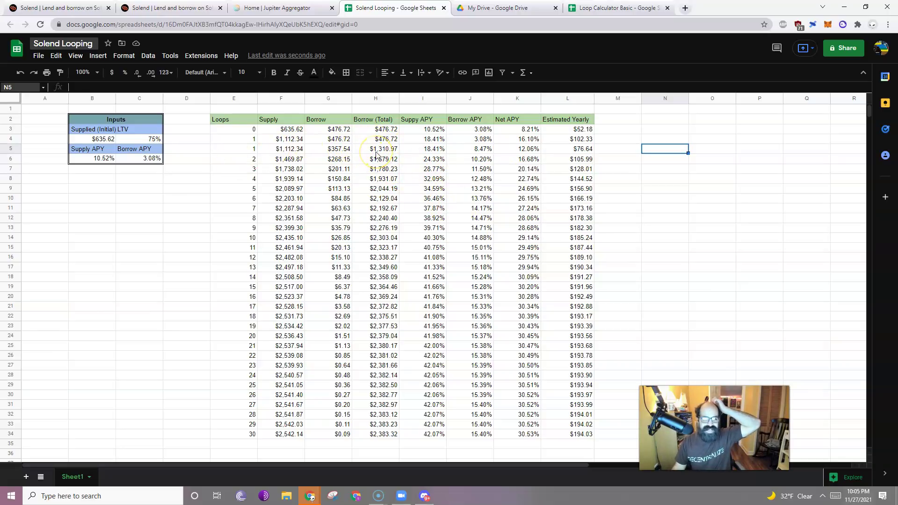
Change the Supply formula in F5 to =F4+G5 and check the neighbouring Borrow formula in G5.
click(295, 150)
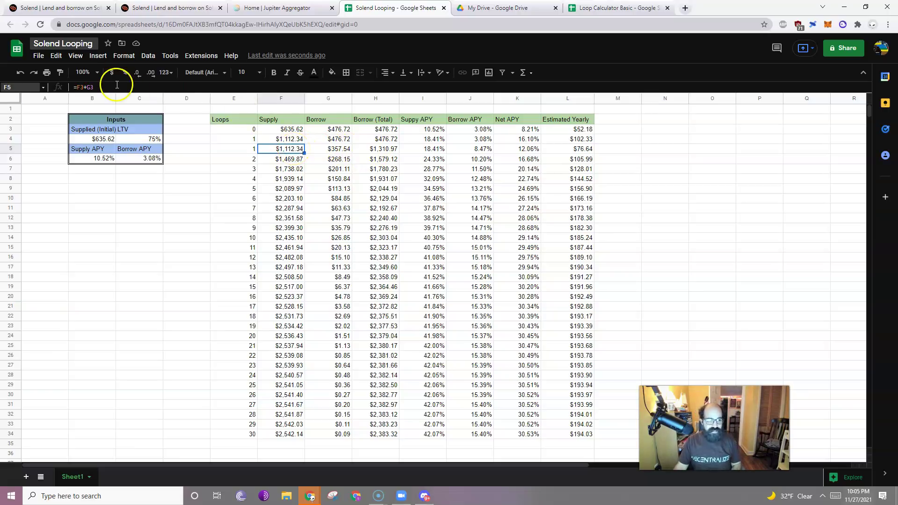
click(117, 86)
key(BackSpace)
key(BackSpace)
key(BackSpace)
key(BackSpace)
key(BackSpace)
click(292, 140)
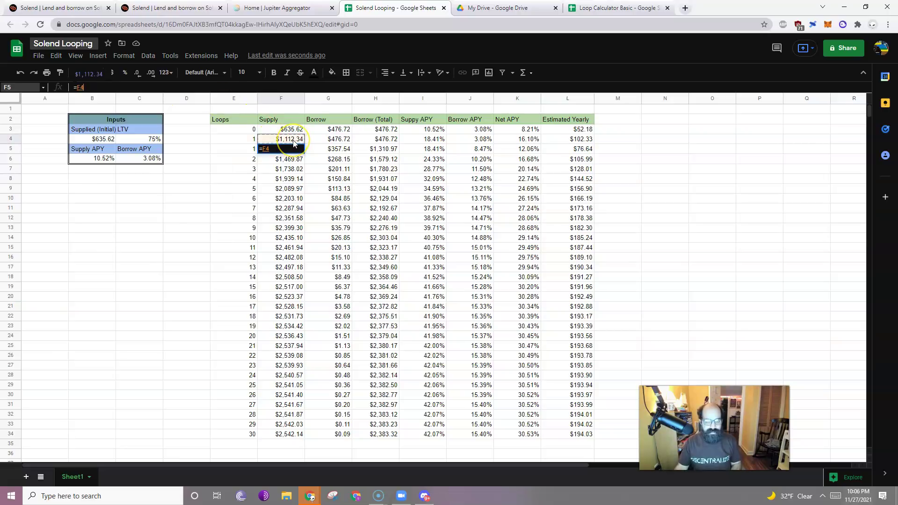
text(+)
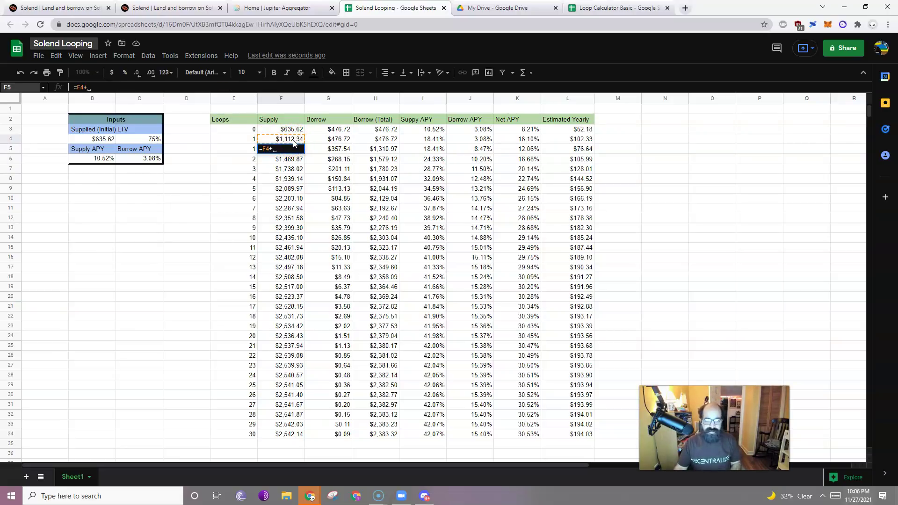
click(339, 150)
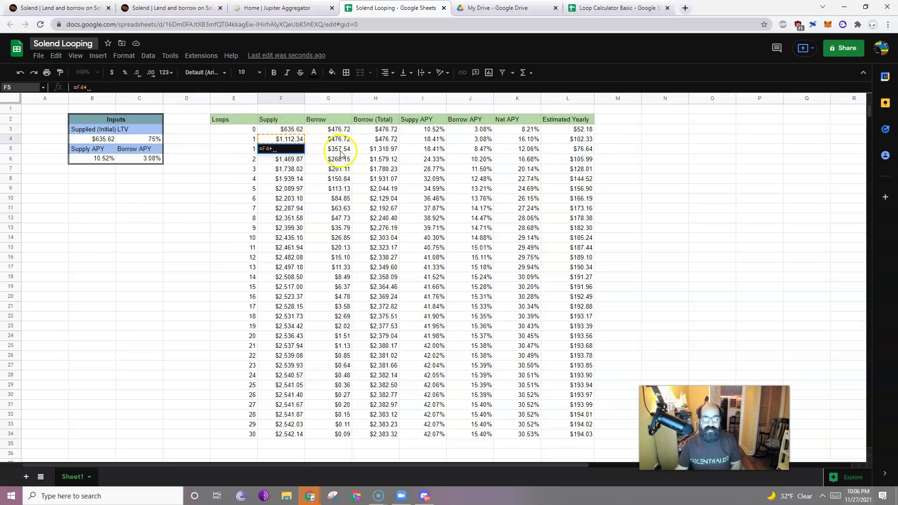
click(340, 149)
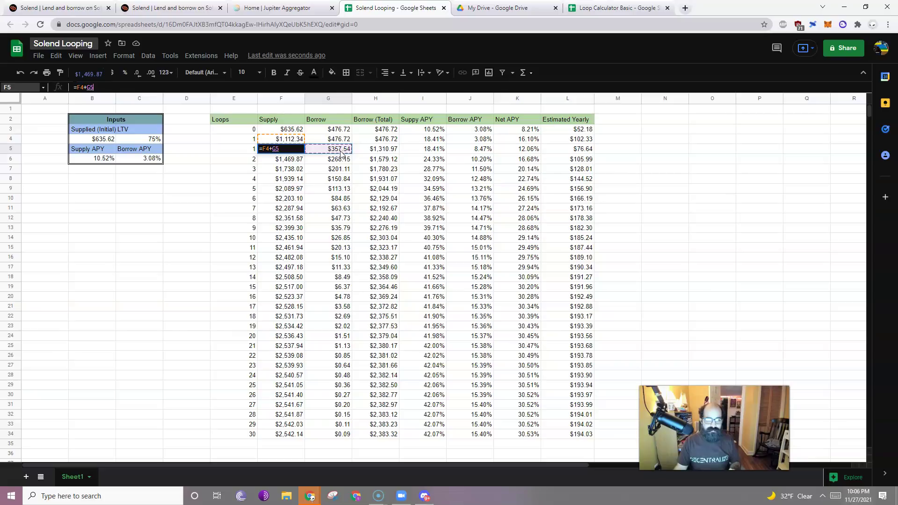
key(Return)
key(Up)
click(341, 153)
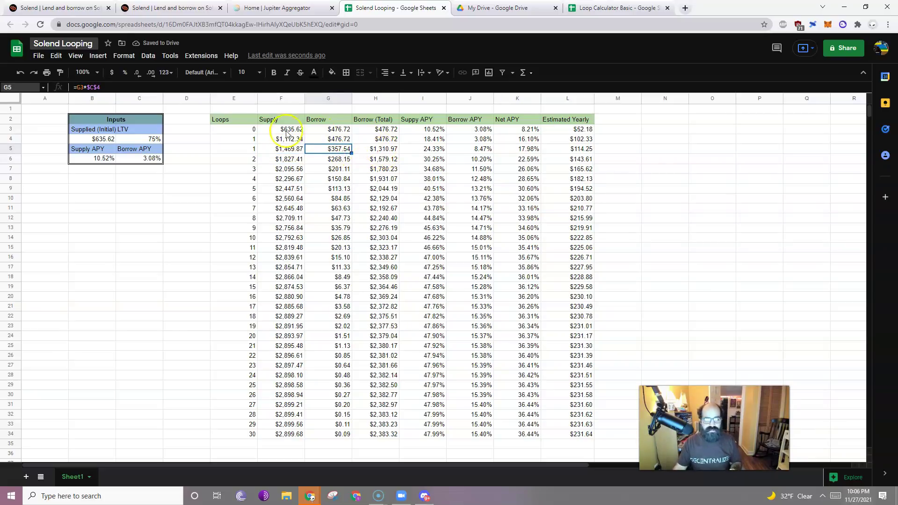
Add bottom, left and right borders around the zero-loop row E3:L3.
drag(250, 131, 582, 130)
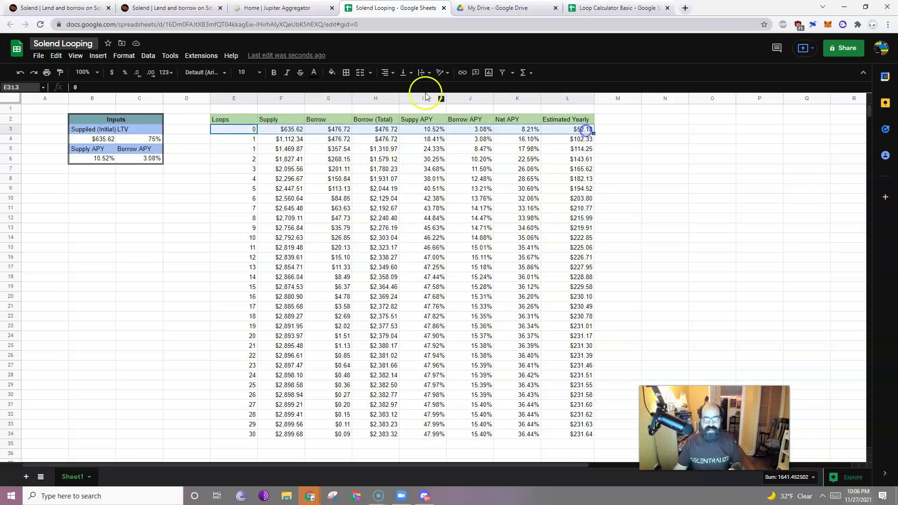
click(346, 72)
click(387, 105)
click(350, 105)
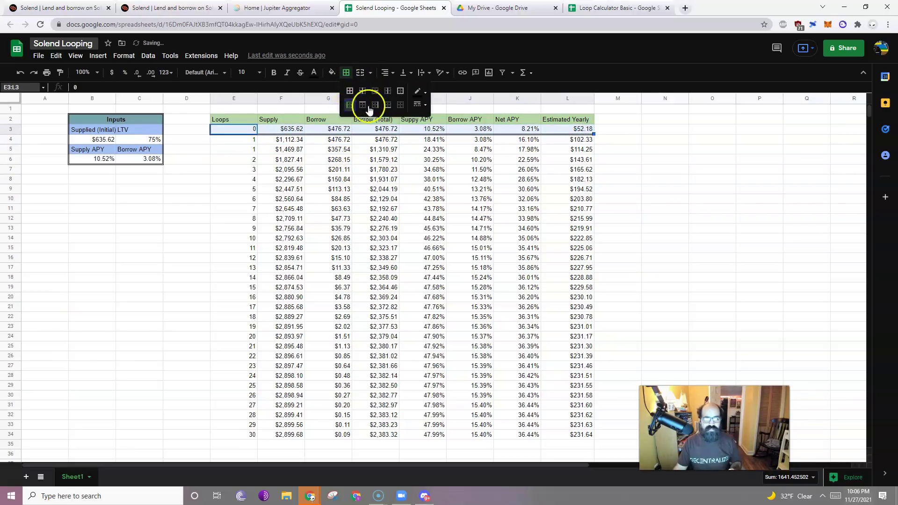
click(363, 160)
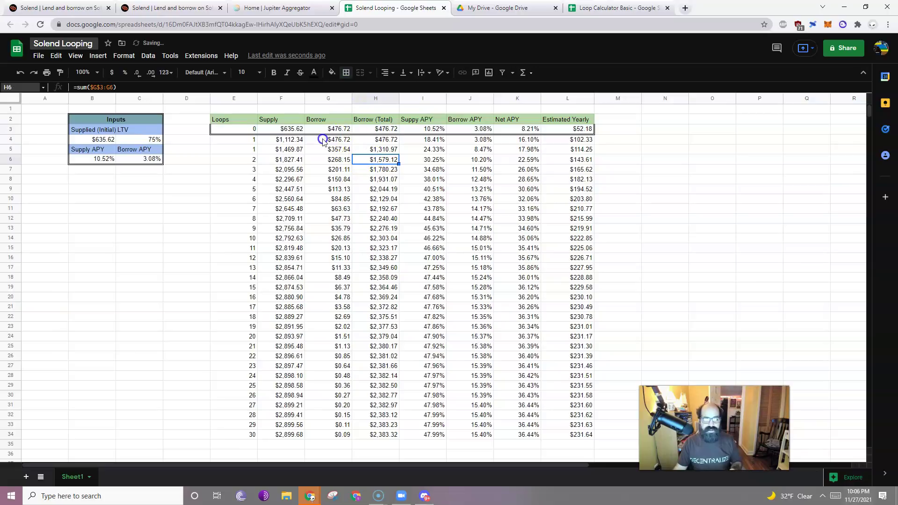
Change the Borrow (Total) formula in H5 to =sum($G$4:G5) and check it against the sum of G4:G5.
click(380, 150)
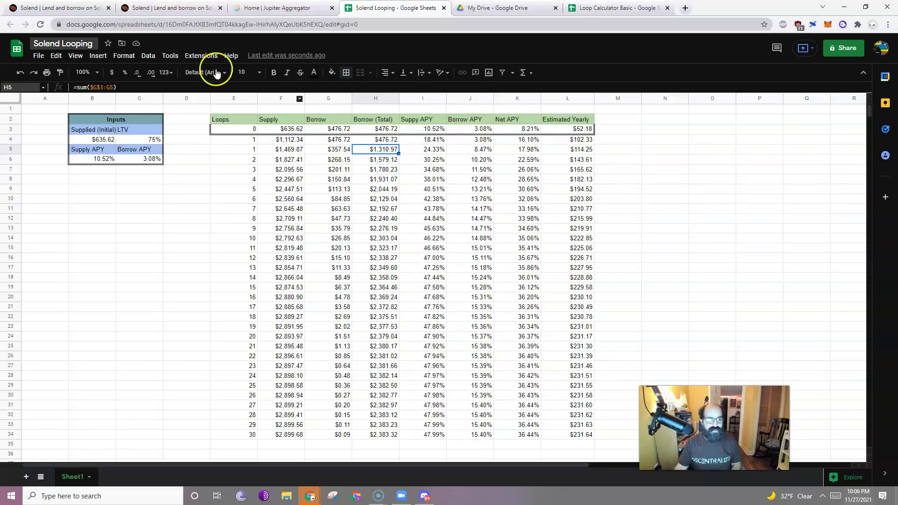
click(102, 87)
key(Return)
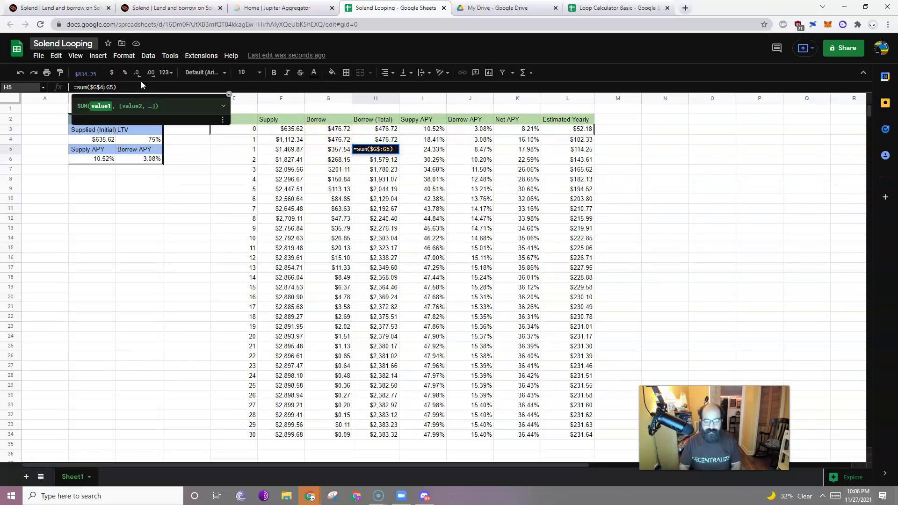
click(382, 149)
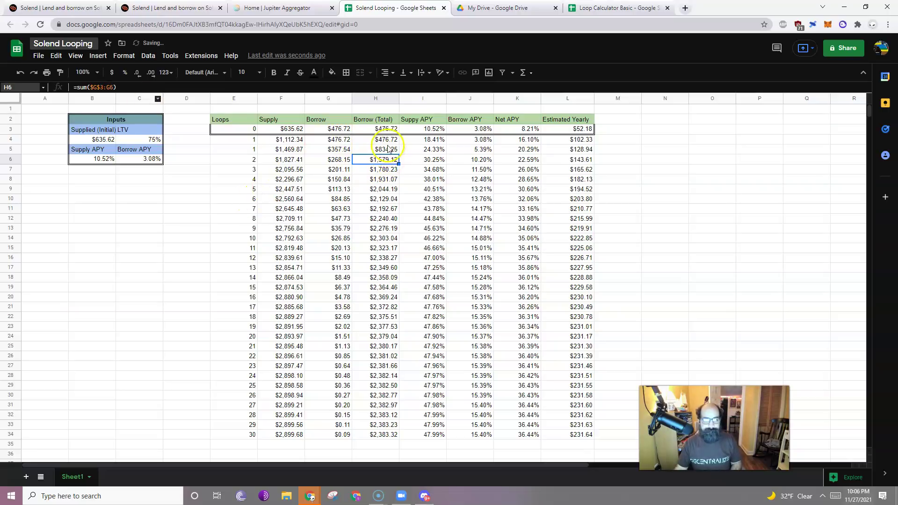
click(345, 141)
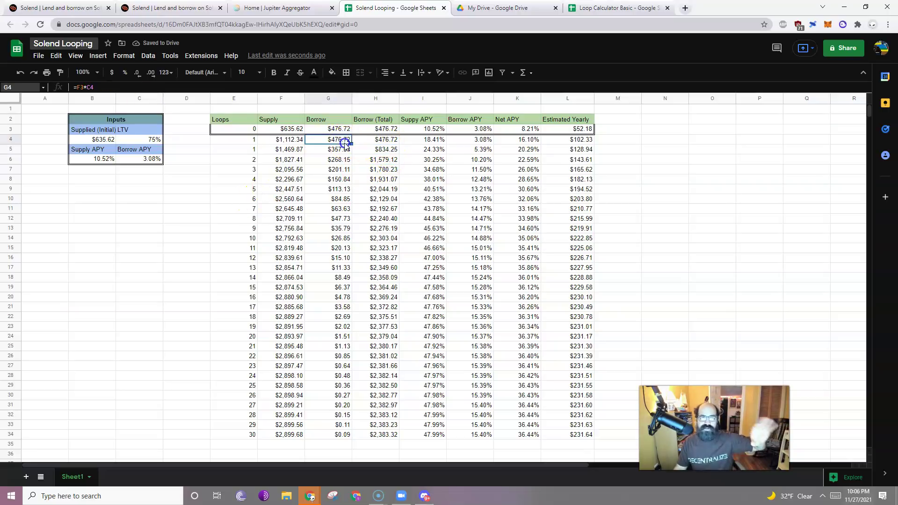
drag(340, 147, 340, 141)
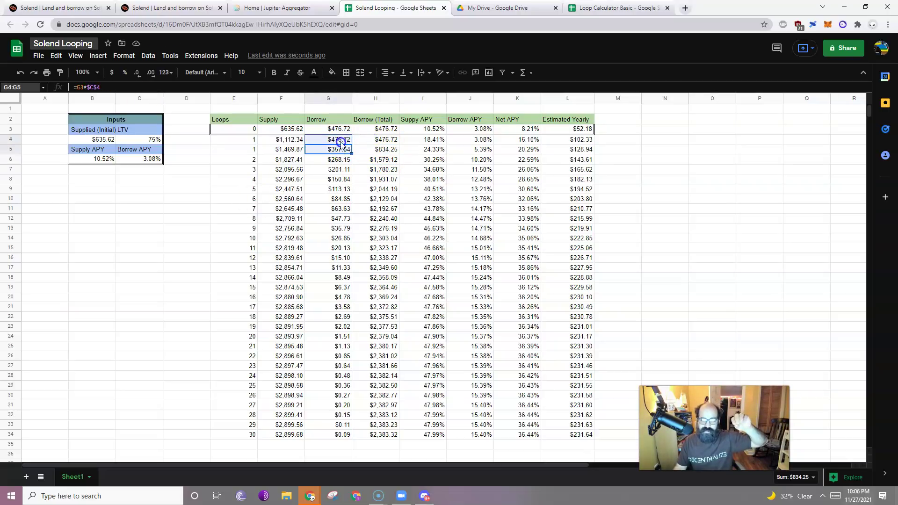
Fill the Borrow (Total) formula from H5 down through H34 and spot-check the filled cells.
click(380, 150)
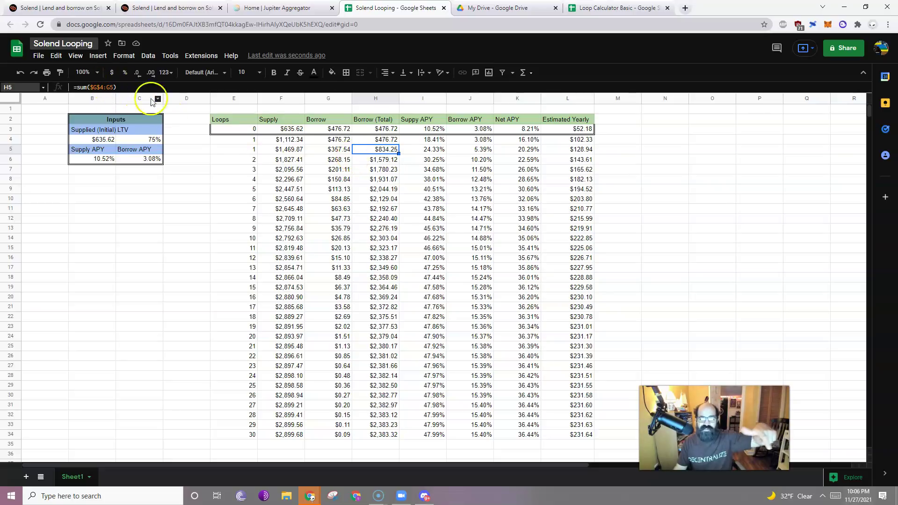
drag(391, 153, 395, 435)
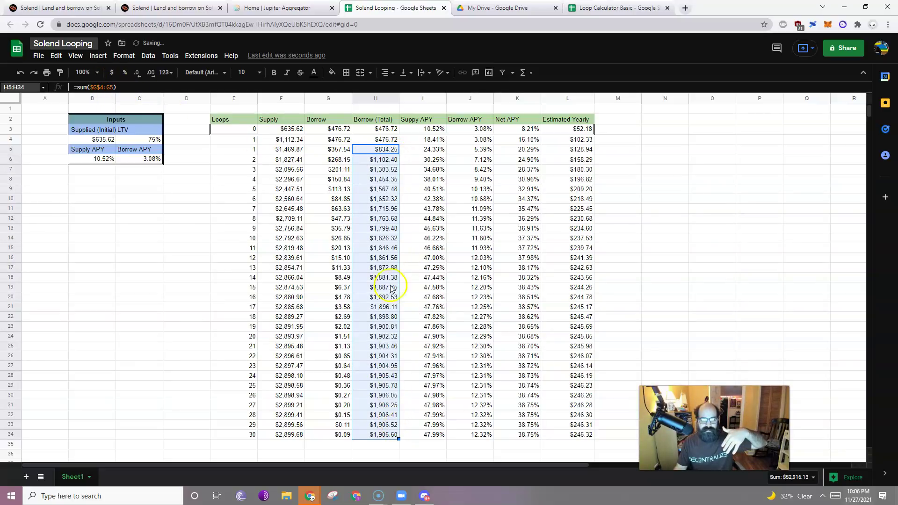
click(384, 169)
click(384, 190)
click(382, 219)
click(381, 149)
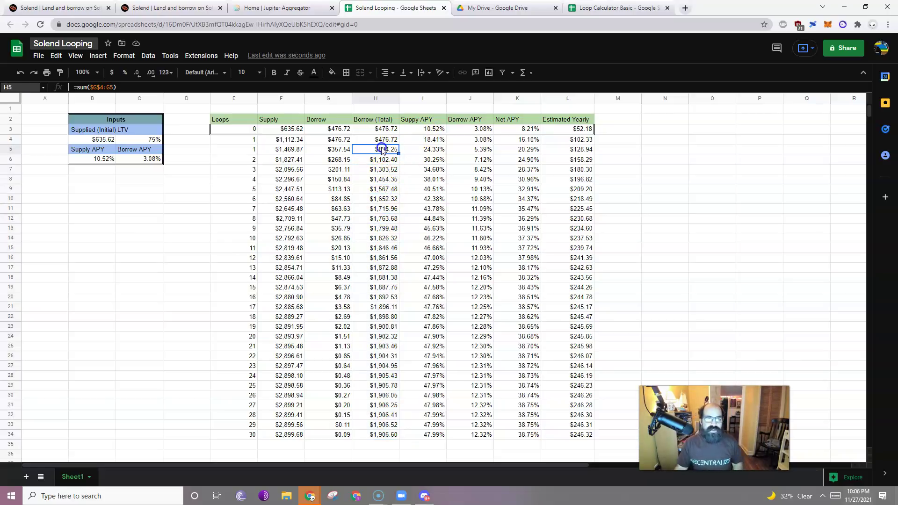
Check the references in the F5 Supply formula and fill it down through F34.
click(298, 150)
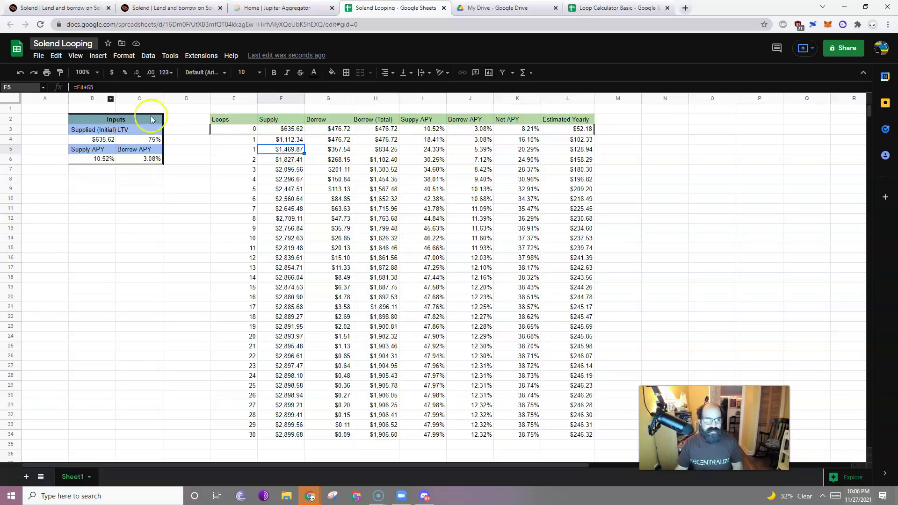
key(Return)
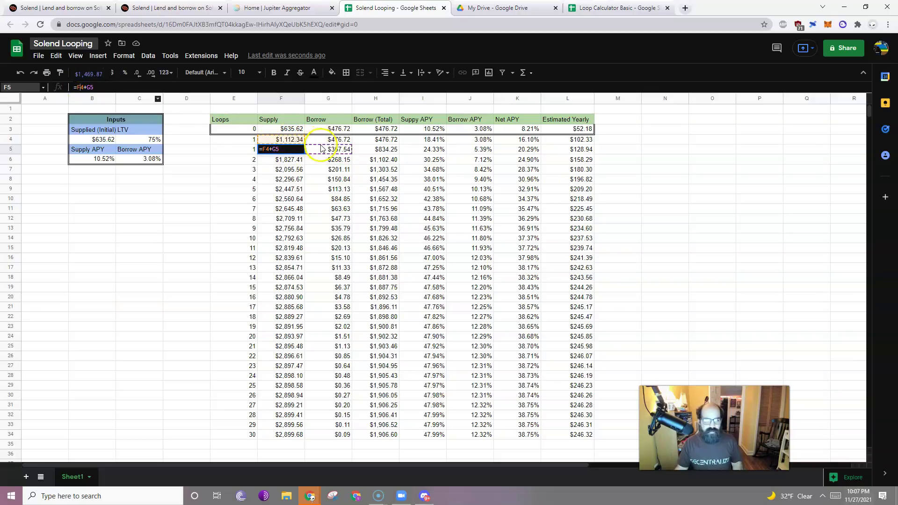
click(291, 178)
click(296, 149)
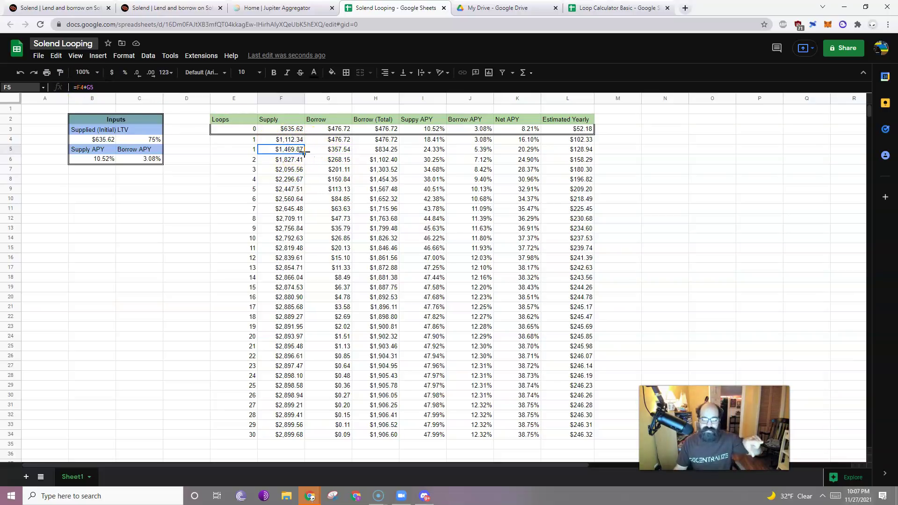
drag(304, 153, 300, 437)
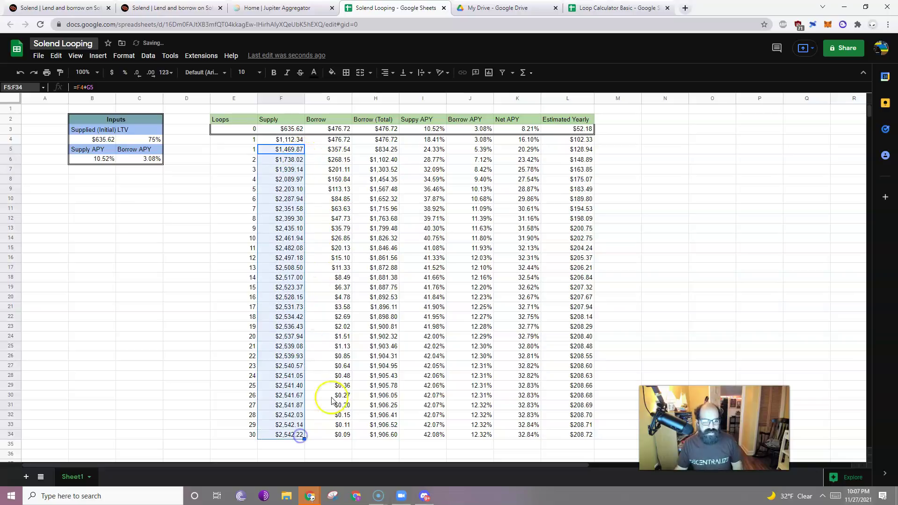
click(713, 238)
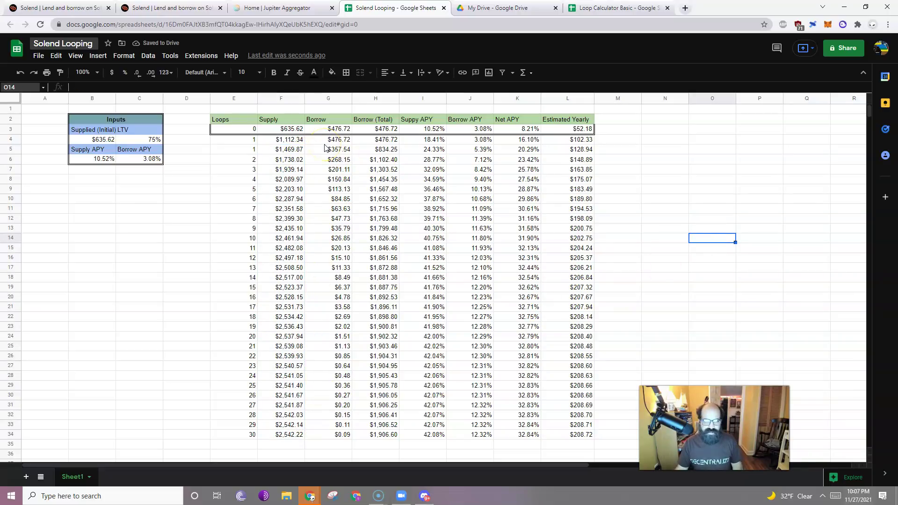
Examine the Borrow formulas from G4 down to G10 and the Borrow (Total) formulas in H5 and H7.
click(327, 140)
click(328, 150)
click(330, 159)
click(332, 171)
click(332, 200)
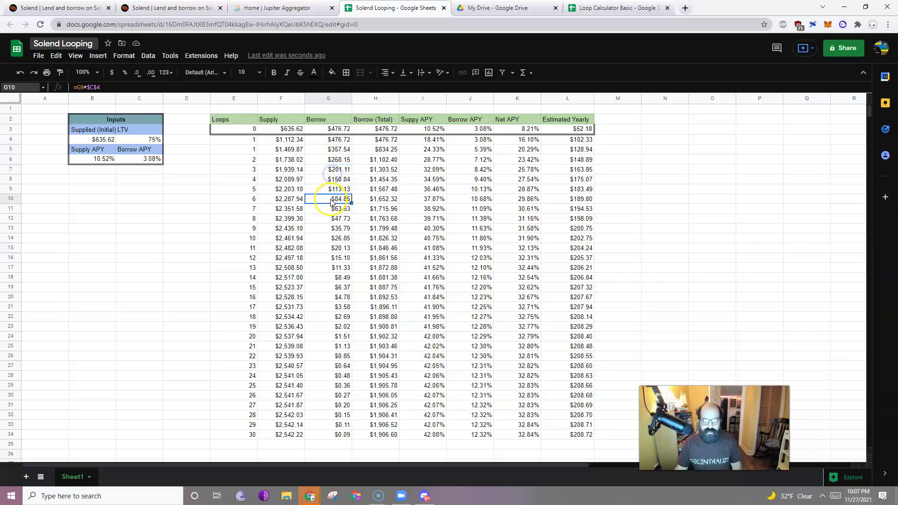
click(392, 149)
click(391, 169)
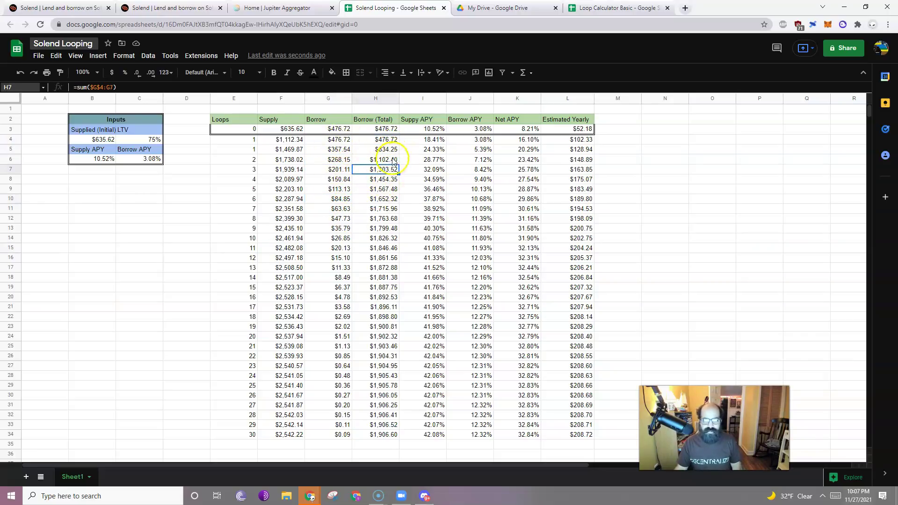
Examine the cell references in the Supply APY formula in I4, the Borrow APY formulas in J4 and J5, and the Net APY formula in K5.
click(439, 140)
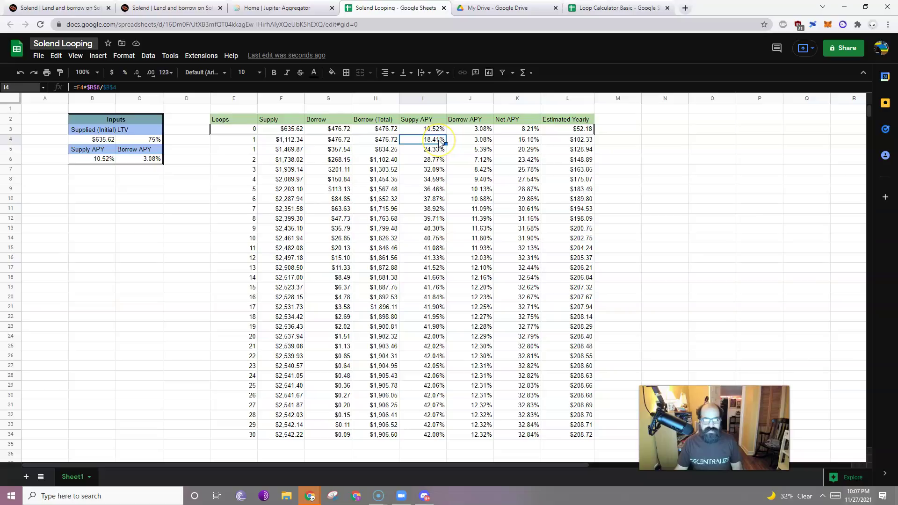
click(95, 88)
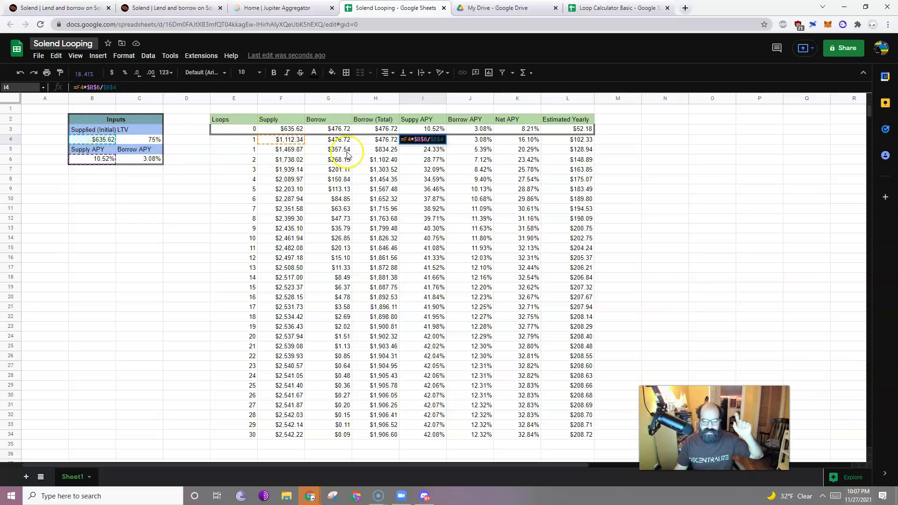
click(438, 173)
click(473, 141)
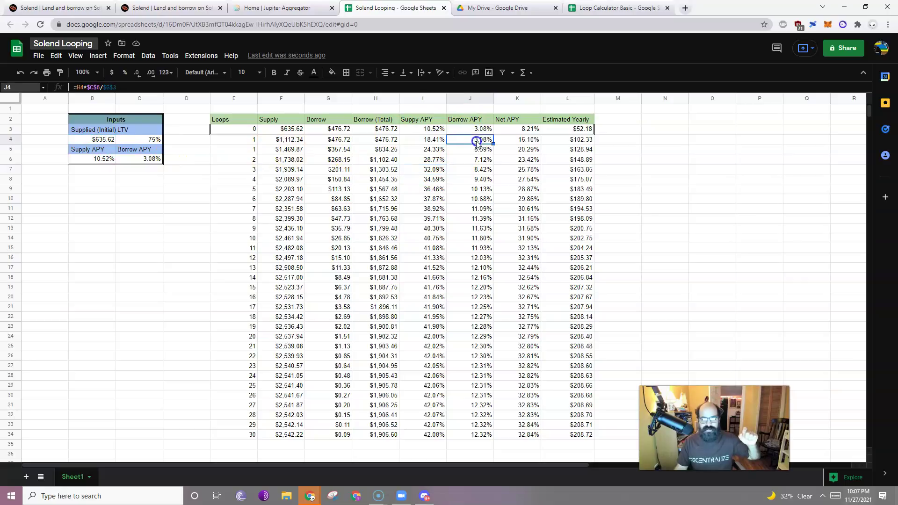
click(480, 150)
click(79, 87)
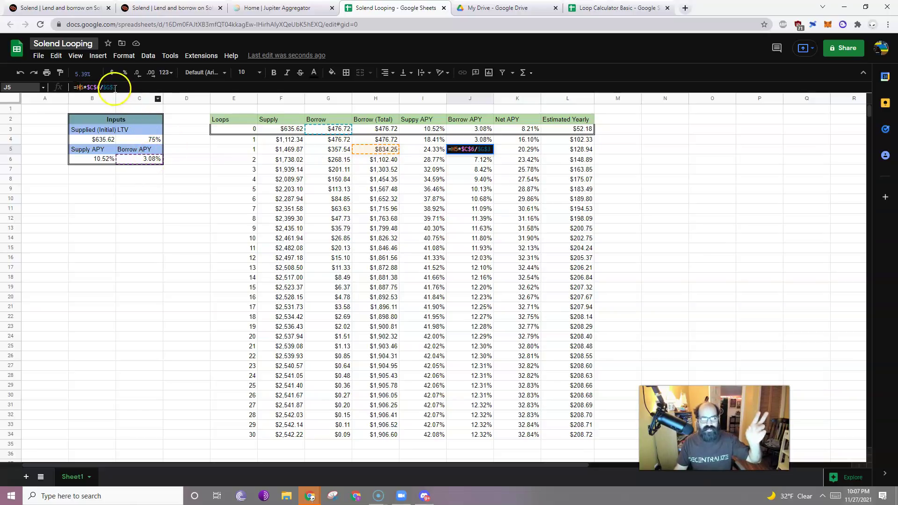
click(489, 197)
click(522, 149)
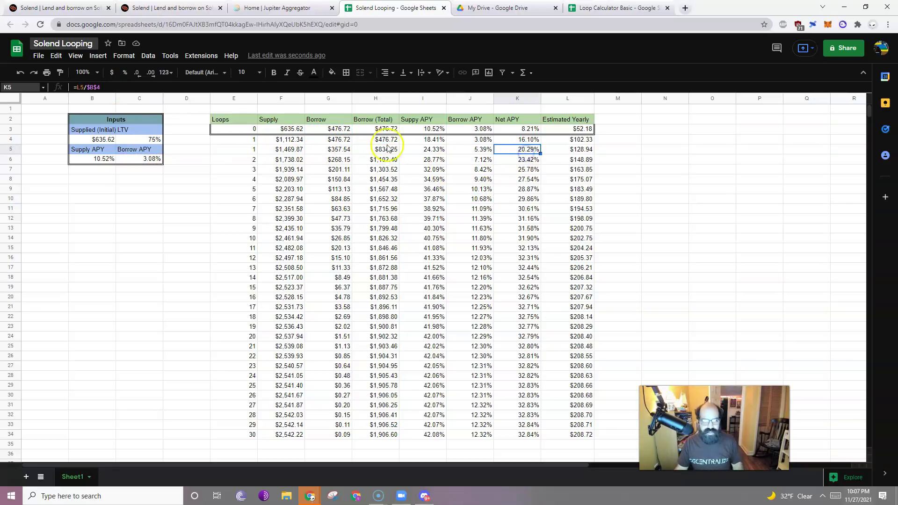
click(85, 88)
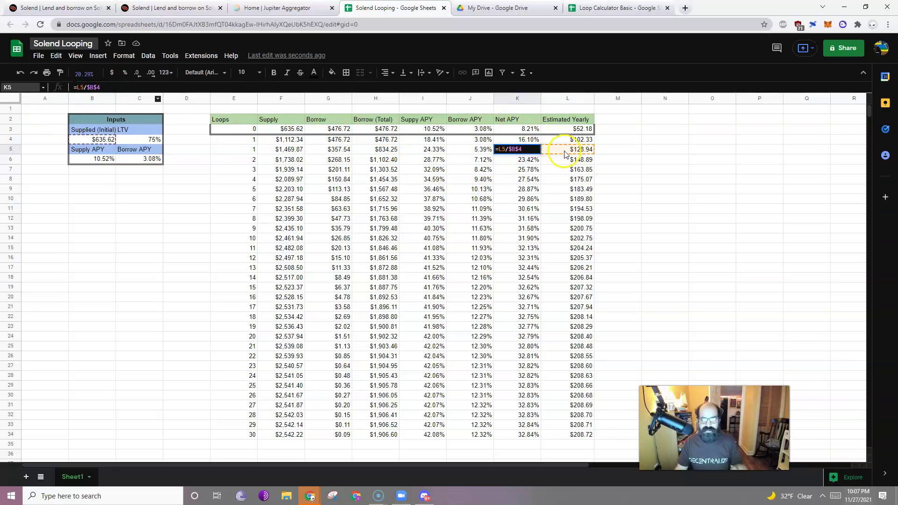
double_click(519, 150)
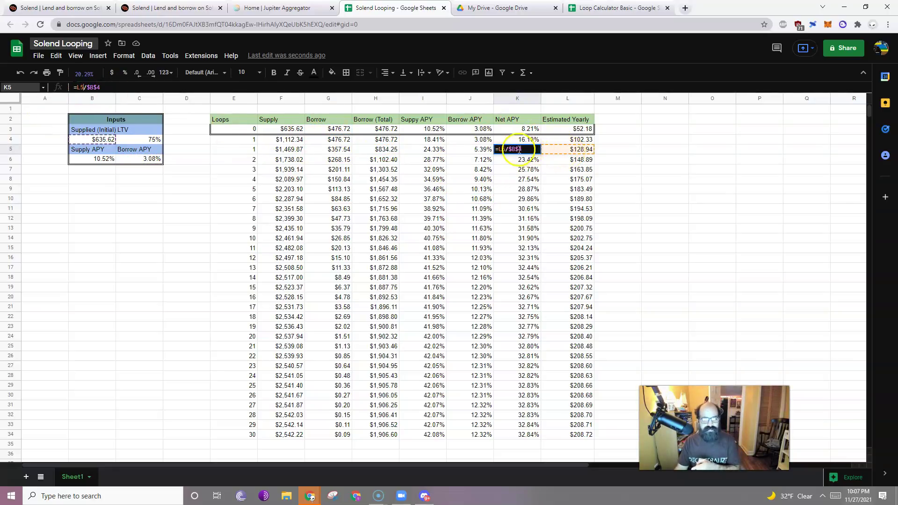
click(459, 223)
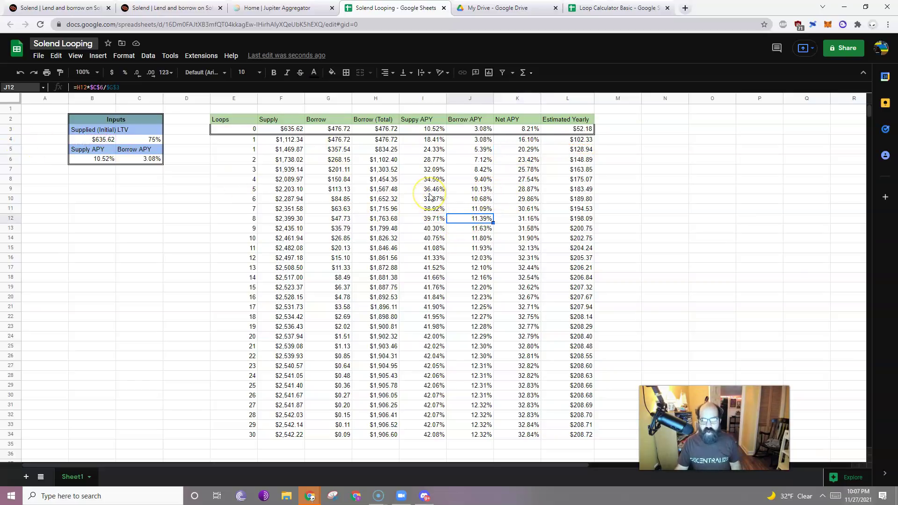